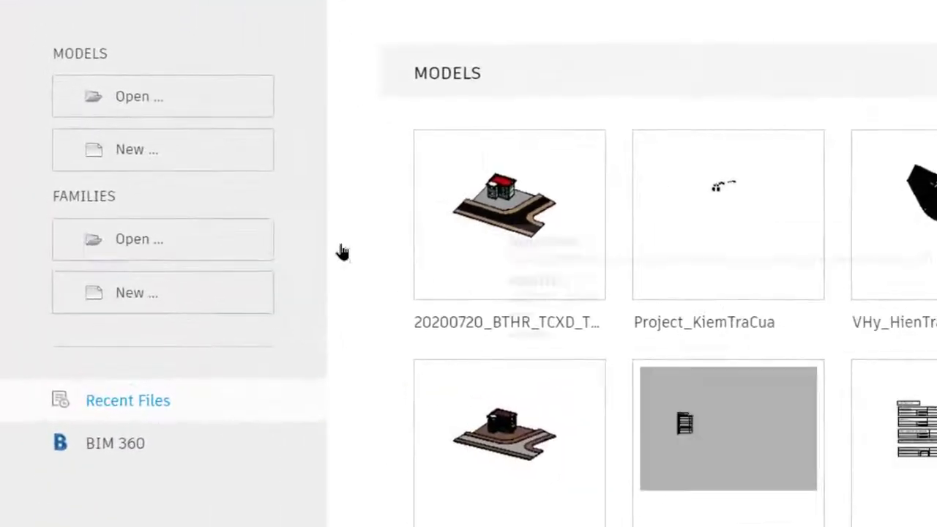
Open 1a_KBCD_Go_CB_1C.rfa from 1_RAF_2021 > Door > 01_CD_Go > 99_PhuKien > 02_KBCD_Go.
left_click(192, 249)
left_click_drag(302, 234, 303, 100)
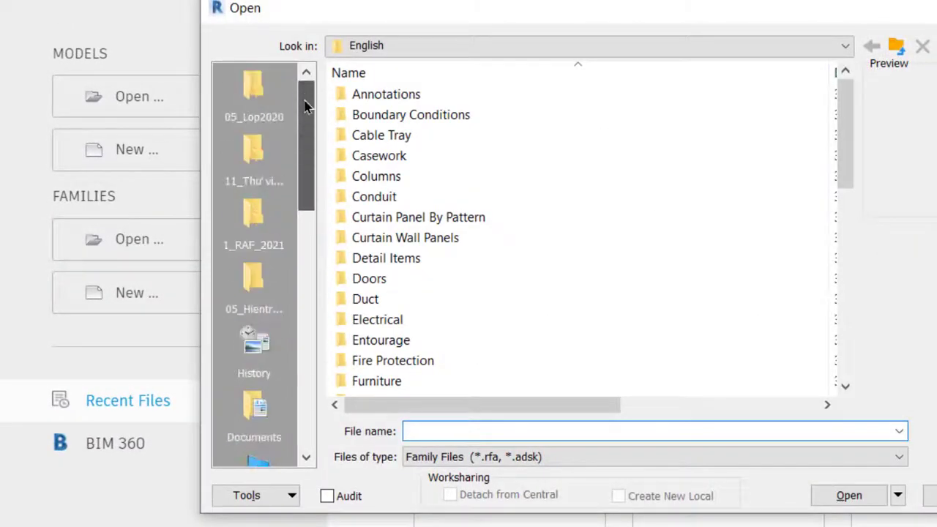
left_click(246, 218)
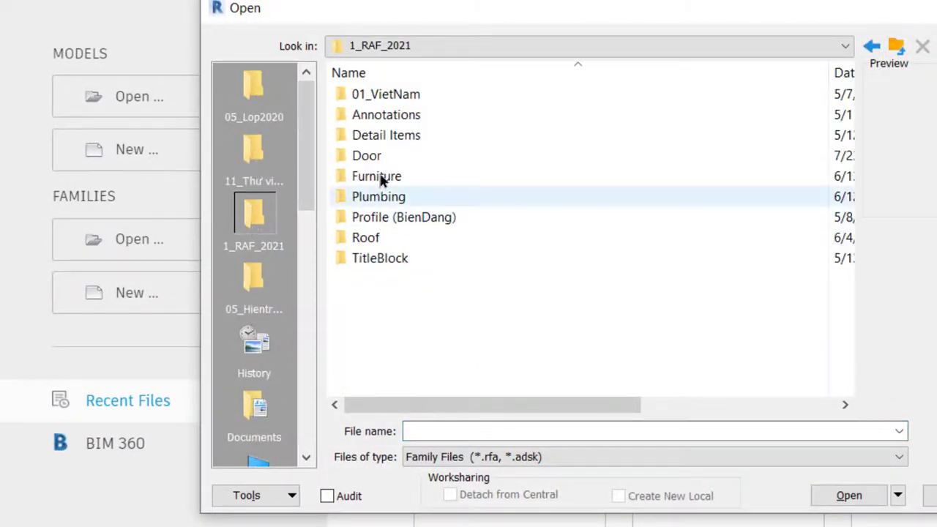
double_click(368, 155)
double_click(393, 97)
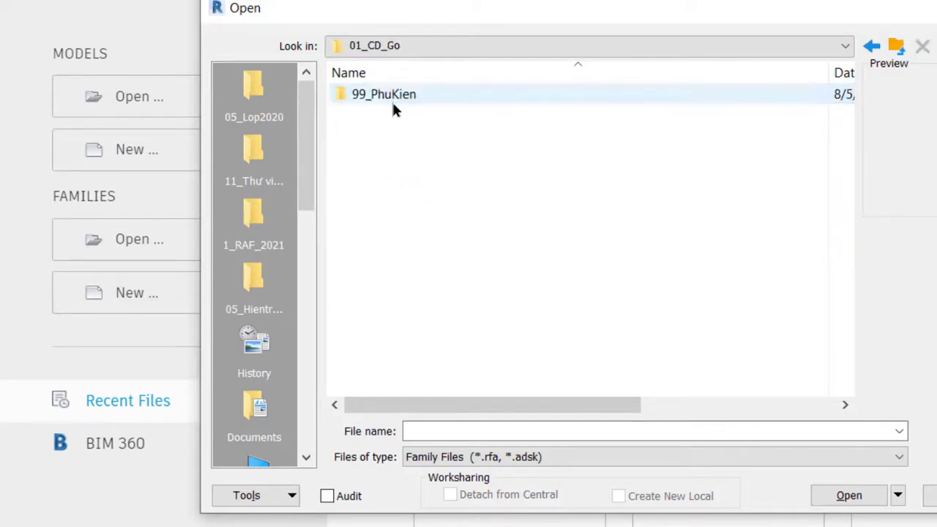
double_click(392, 98)
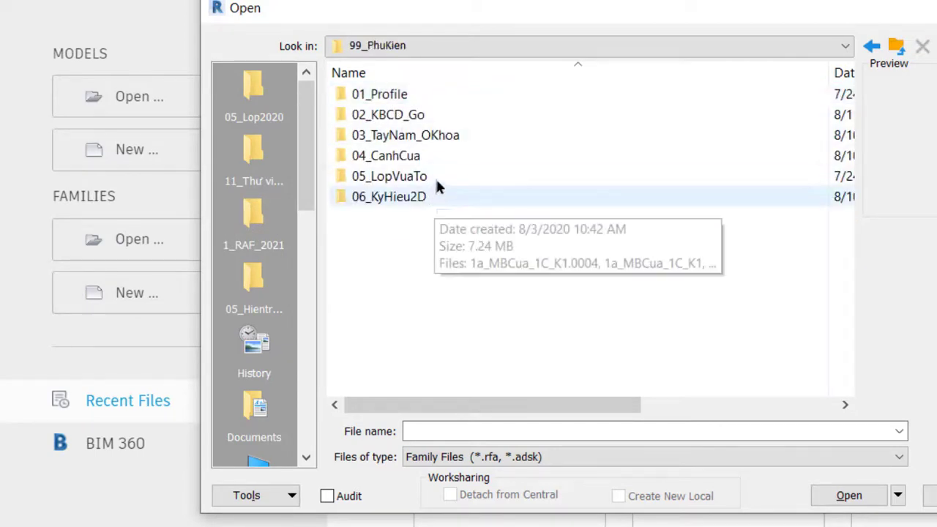
left_click(432, 116)
double_click(432, 116)
left_click(399, 135)
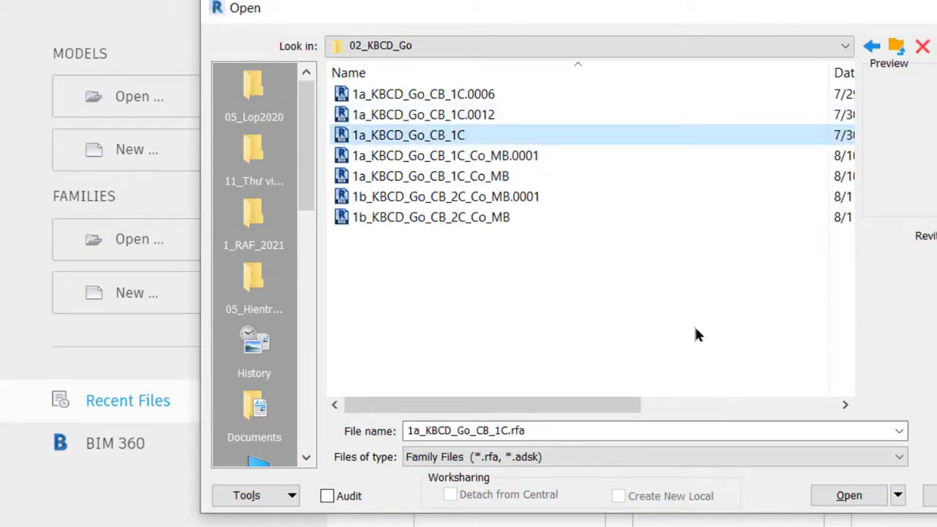
left_click(852, 495)
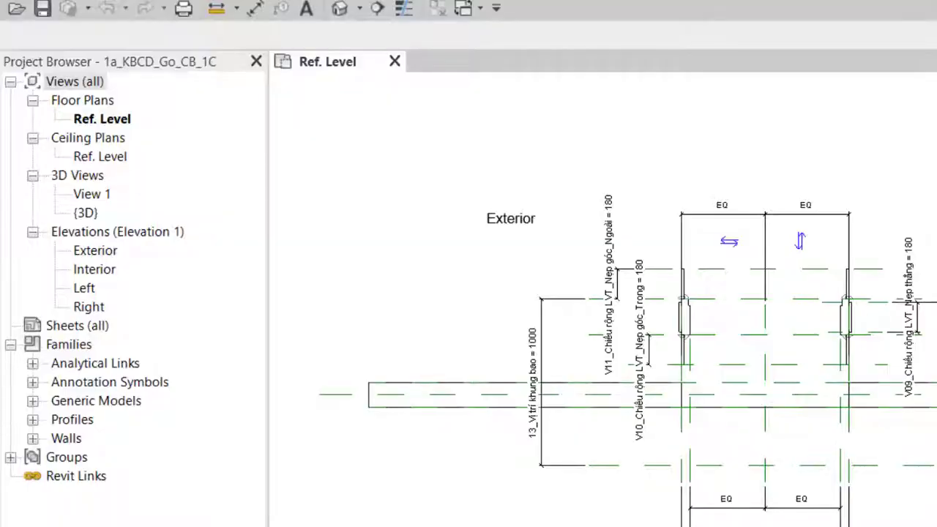
Save the family as 1c_KBCD_Go_CB_4C_Co_MB.rfa in the 02_KBCD_Go folder.
key("alt+f")
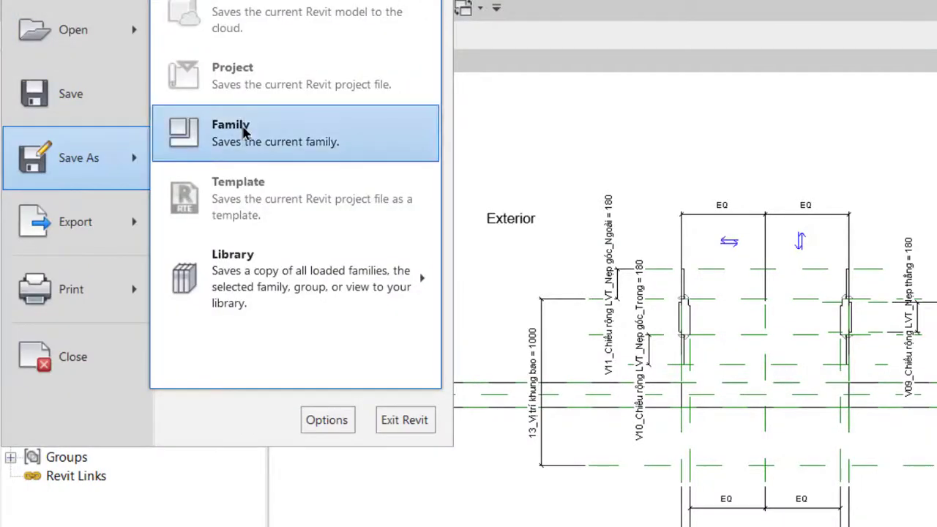
left_click(244, 131)
left_click(456, 153)
left_click(472, 362)
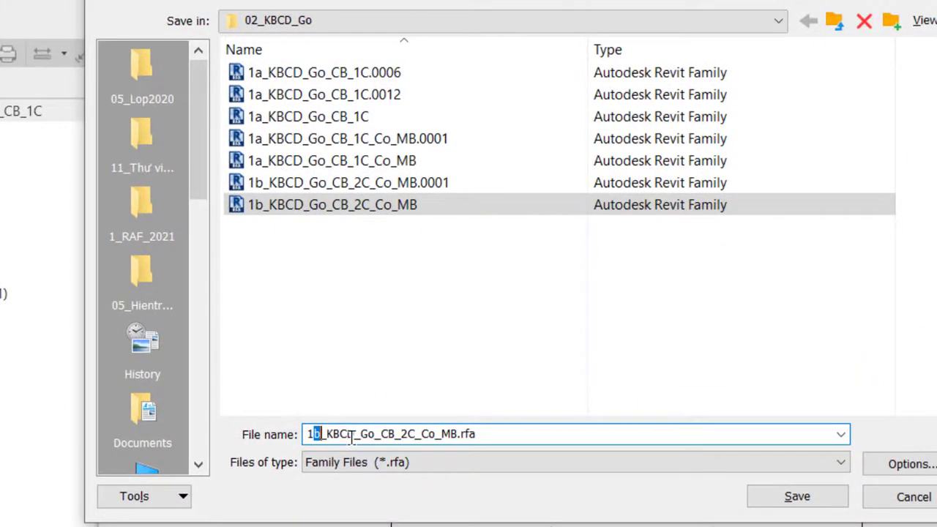
type("c")
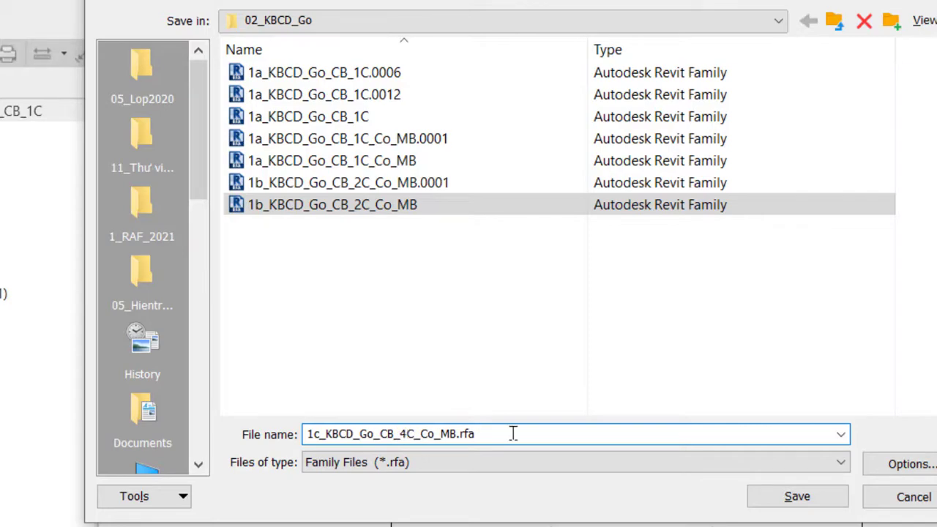
left_click(803, 496)
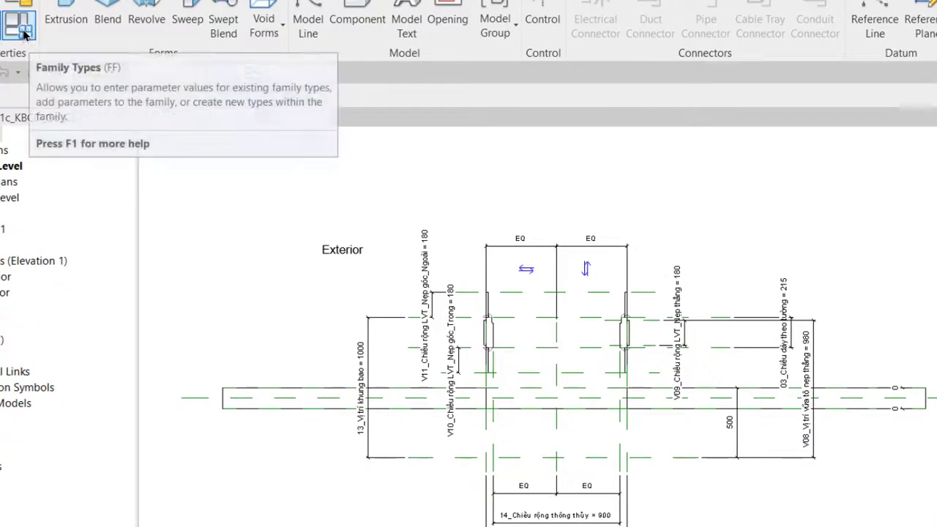
In Family Types, change 14_Chiều rộng thông thủy from 900 to 2800.
left_click(23, 32)
scroll(278, 291, "down", 3)
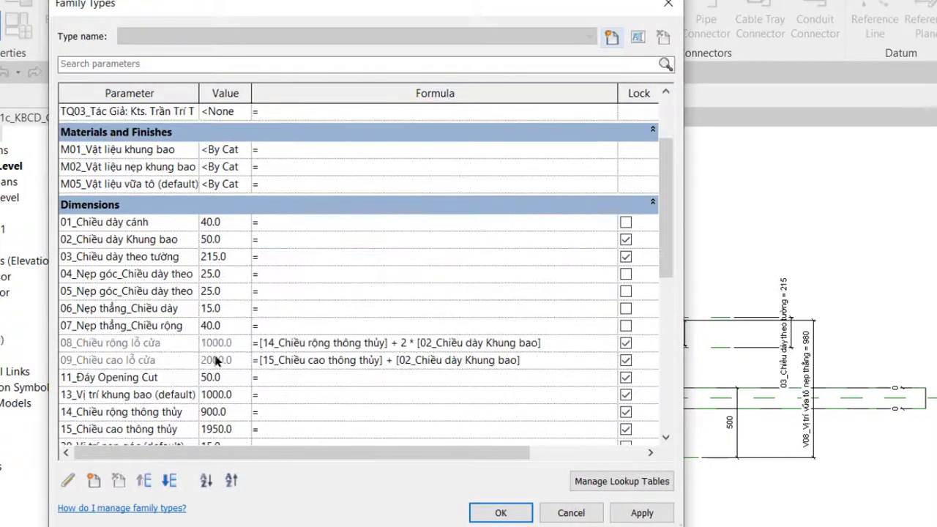
left_click(178, 413)
left_click(238, 413)
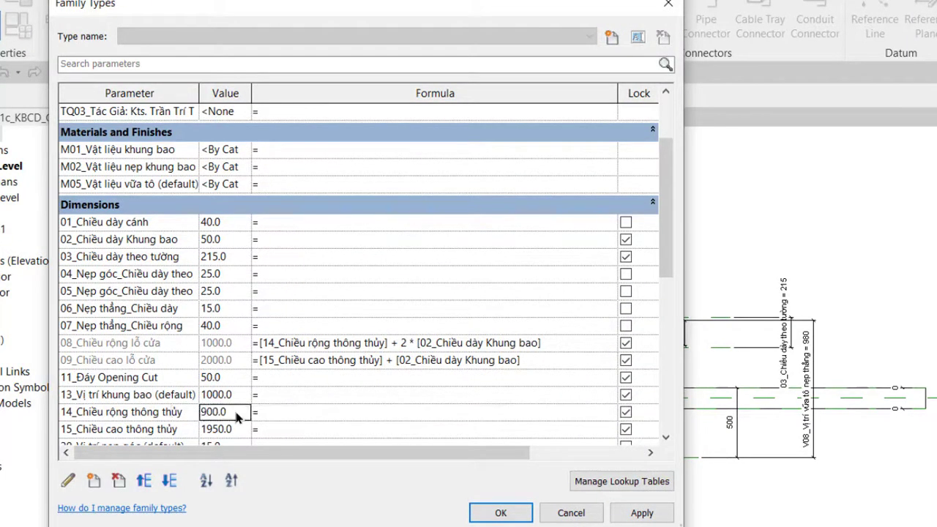
left_click_drag(227, 411, 202, 412)
type("2800")
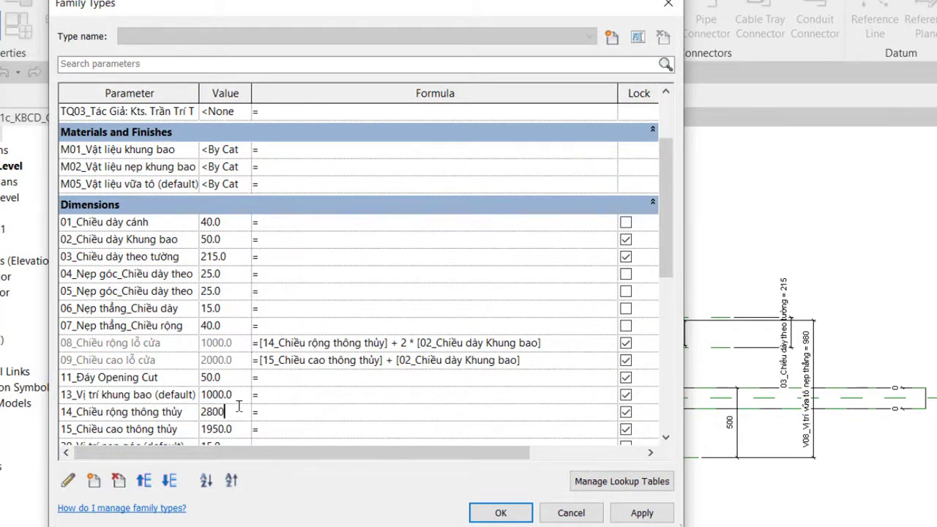
key("Return")
Add C02_ChieuRongCanh to the family as a shared parameter.
scroll(238, 407, "down", 4)
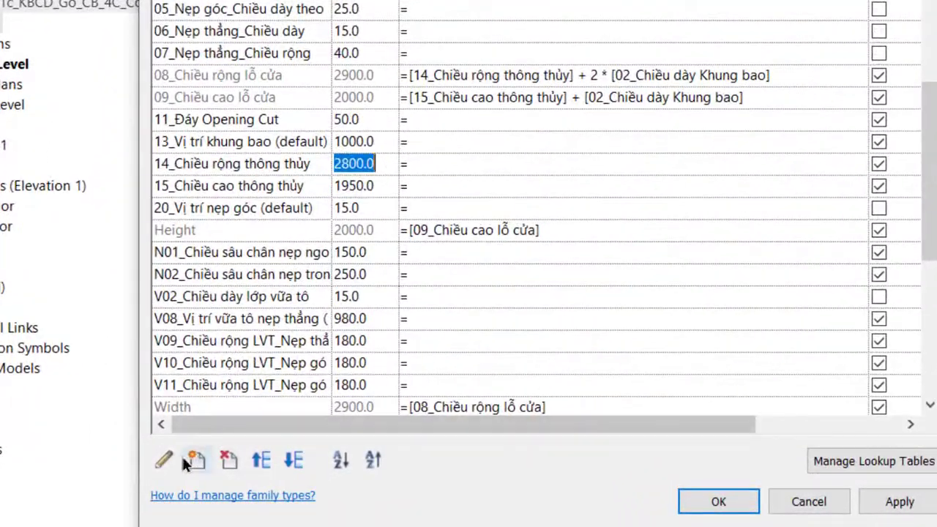
left_click(185, 453)
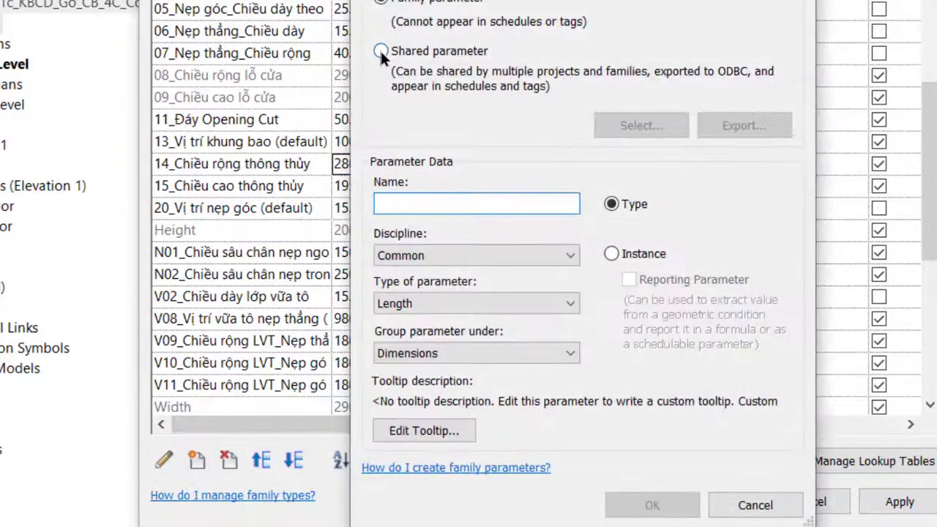
left_click(380, 51)
left_click(652, 128)
scroll(589, 246, "down", 2)
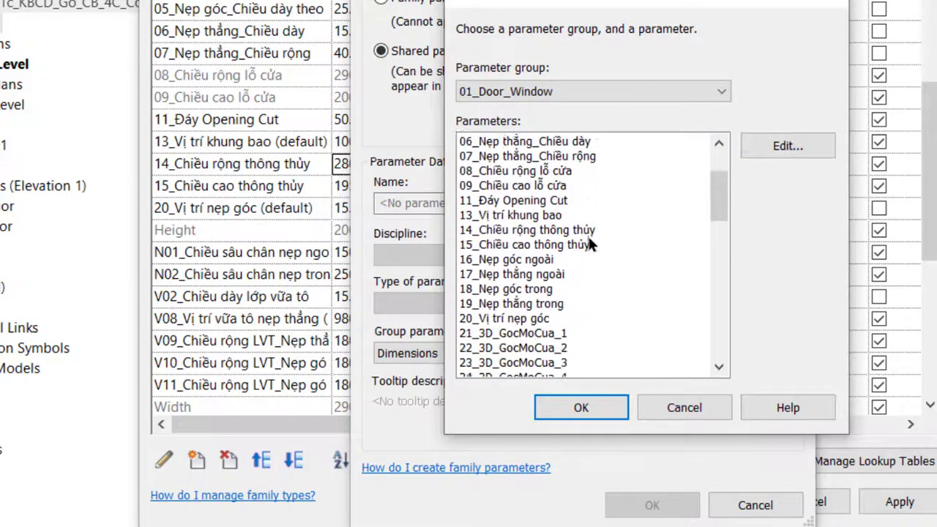
scroll(589, 245, "down", 2)
left_click(541, 349)
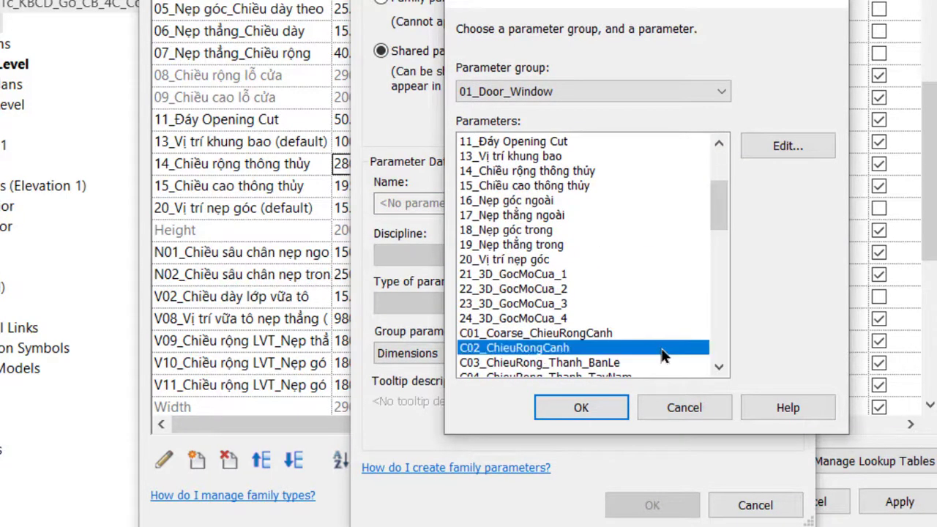
left_click(588, 409)
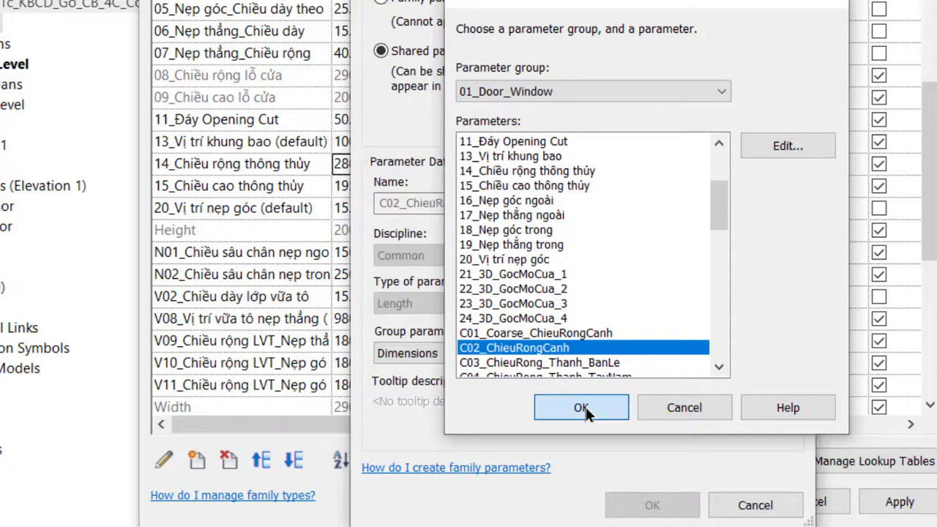
left_click(643, 504)
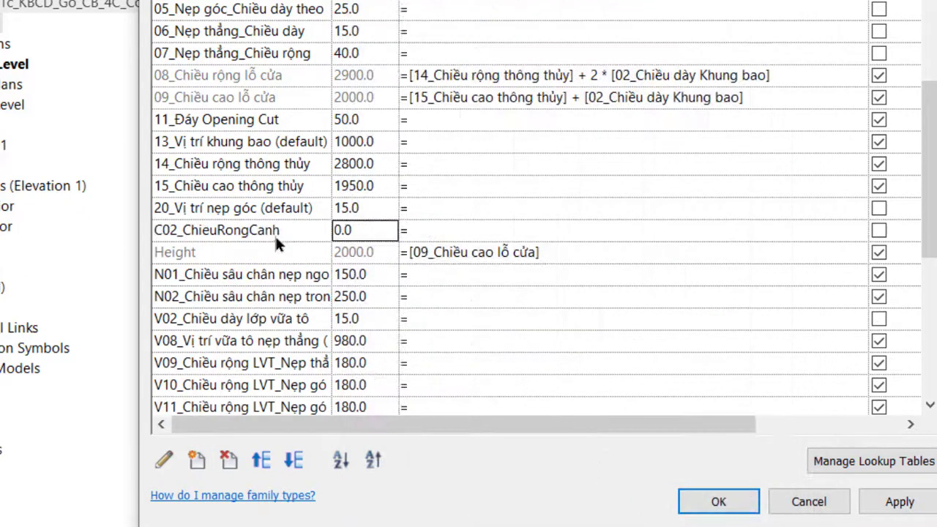
Give C02_ChieuRongCanh the formula (14_Chiều rộng thông thủy + 20) * 0.25, yielding 705, and close Family Types.
left_click(285, 229)
left_click(297, 230)
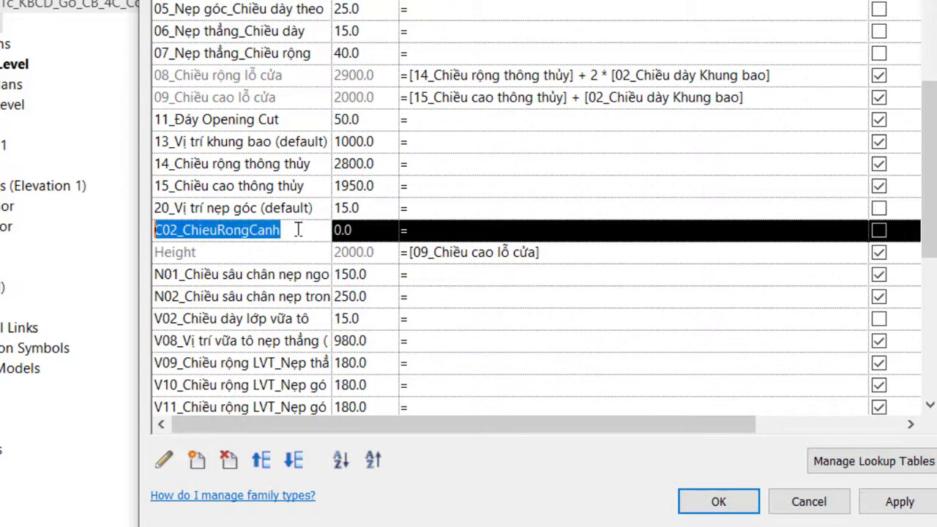
left_click(295, 163)
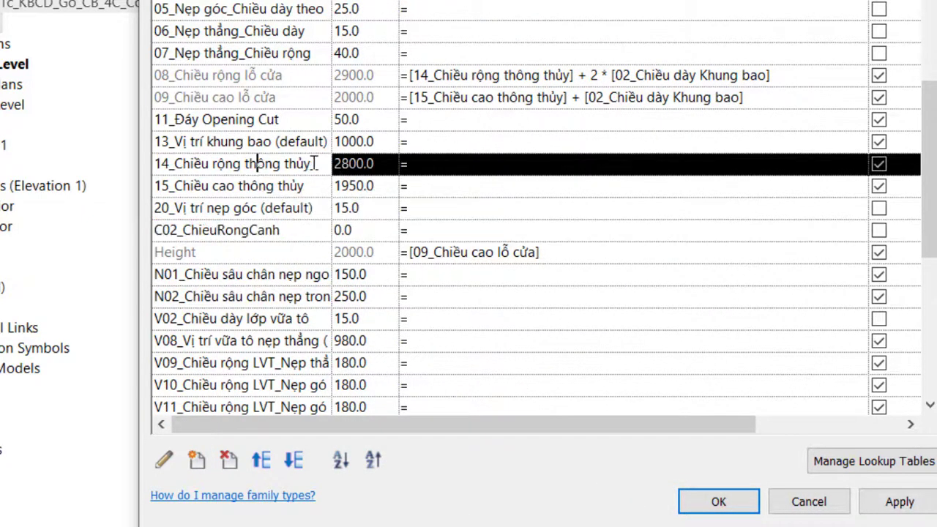
left_click_drag(314, 163, 136, 159)
key("ctrl+c")
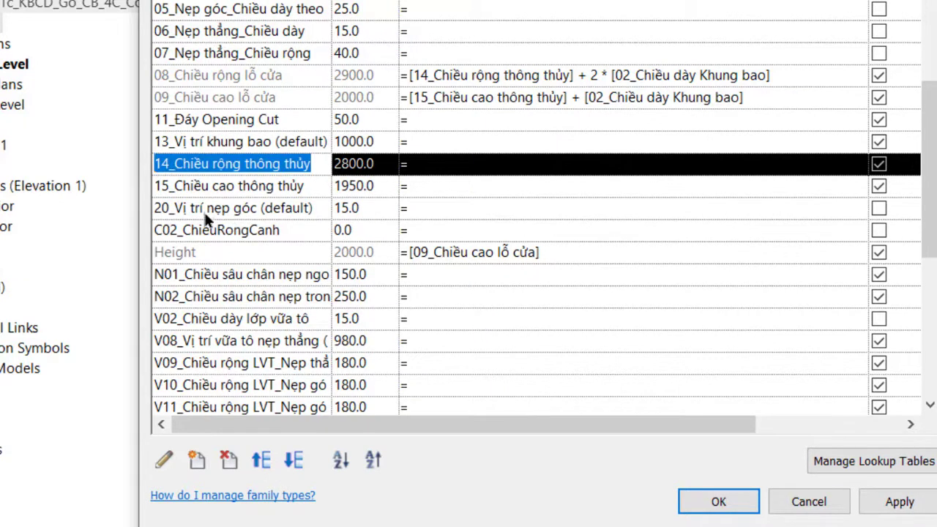
left_click(448, 229)
key("ctrl+v")
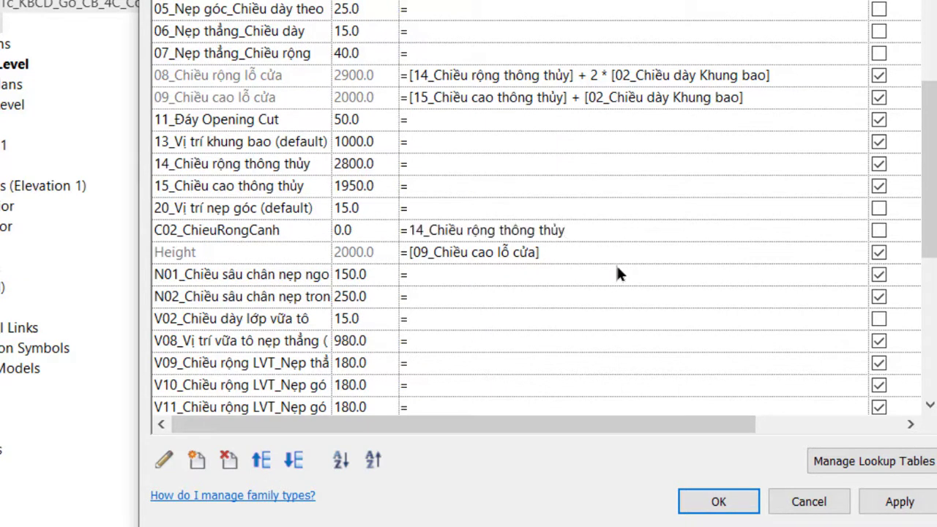
type("+20")
type(")")
left_click(411, 230)
type("(")
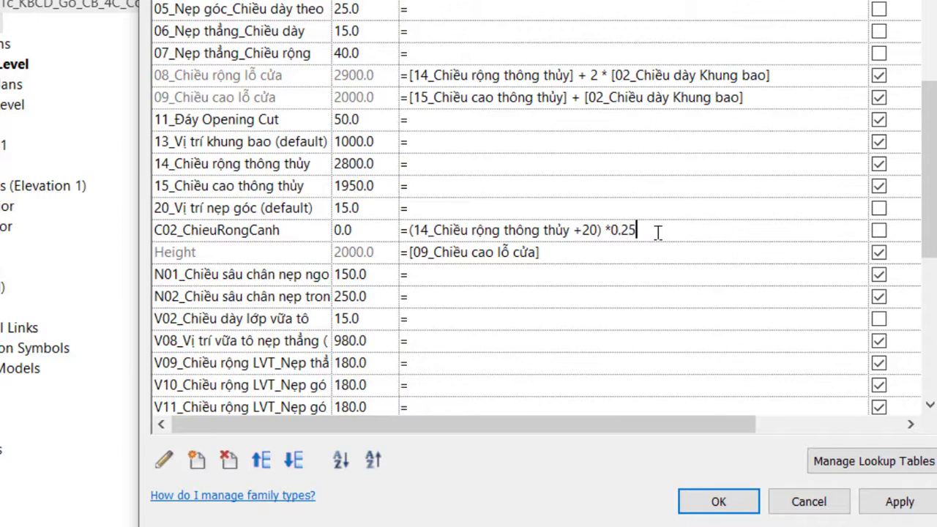
key("Return")
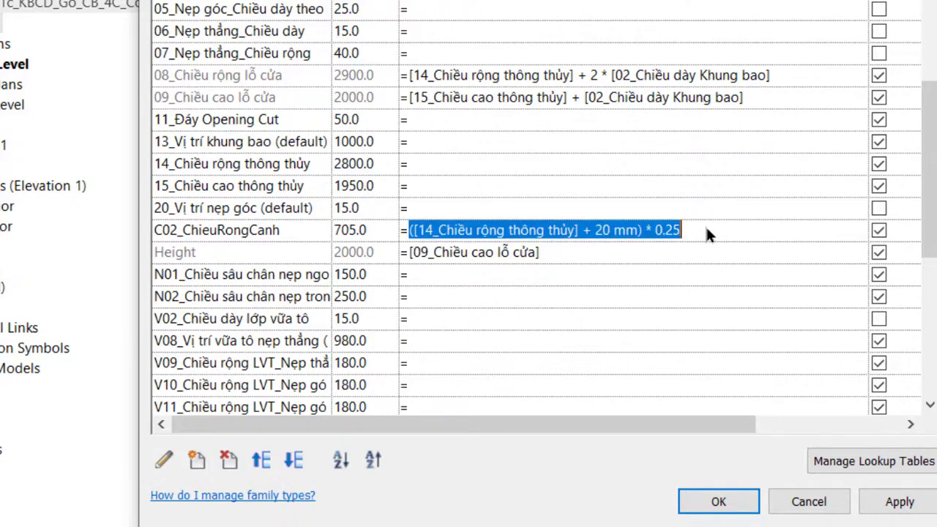
left_click(737, 503)
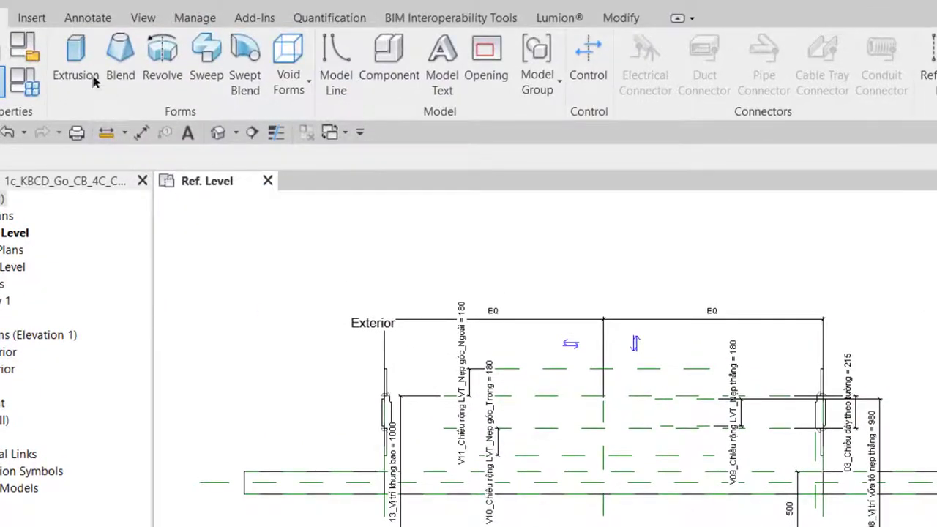
Load the 1c_MBCua_4C_K1.rfa family from the 06_KyHieu2D folder.
left_click(32, 18)
left_click(831, 94)
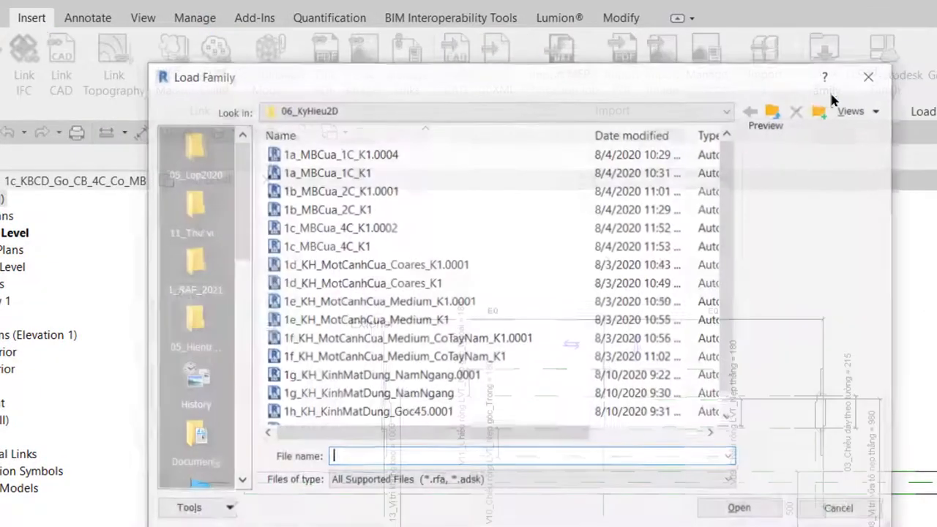
left_click(365, 249)
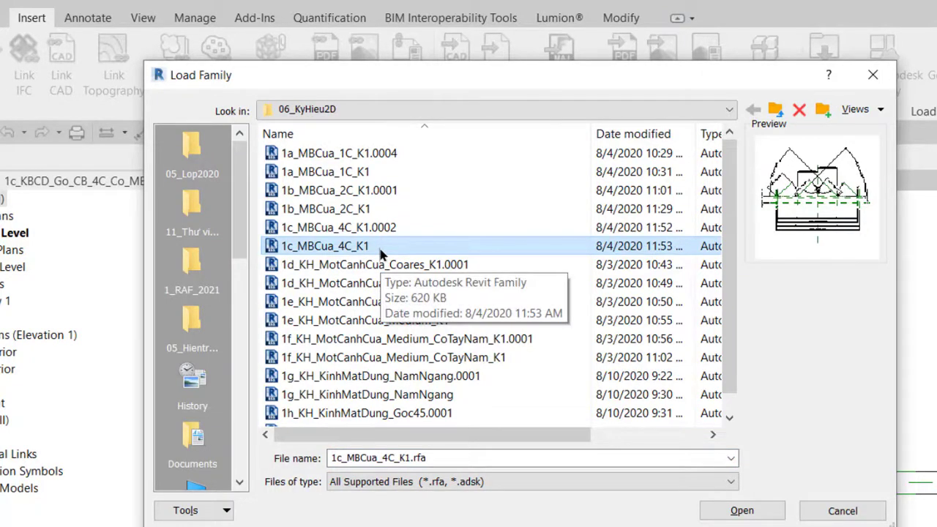
left_click(489, 109)
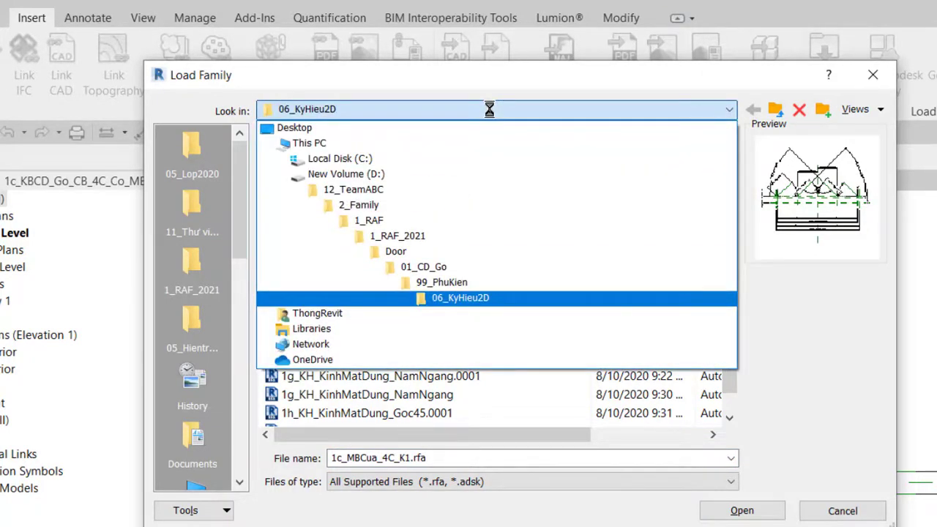
left_click(489, 110)
left_click(739, 510)
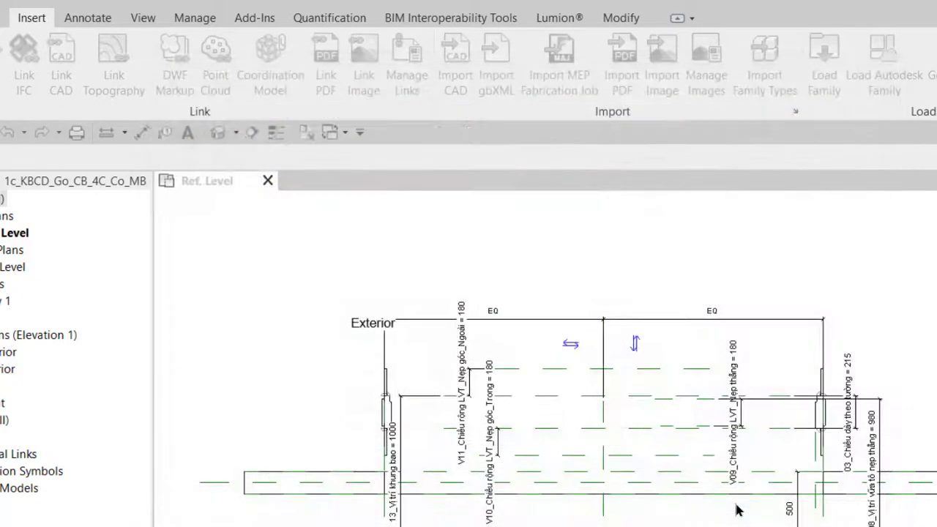
Place the 1c_MBCua_4C_K1 detail component and switch the view to Fine detail.
left_click(88, 19)
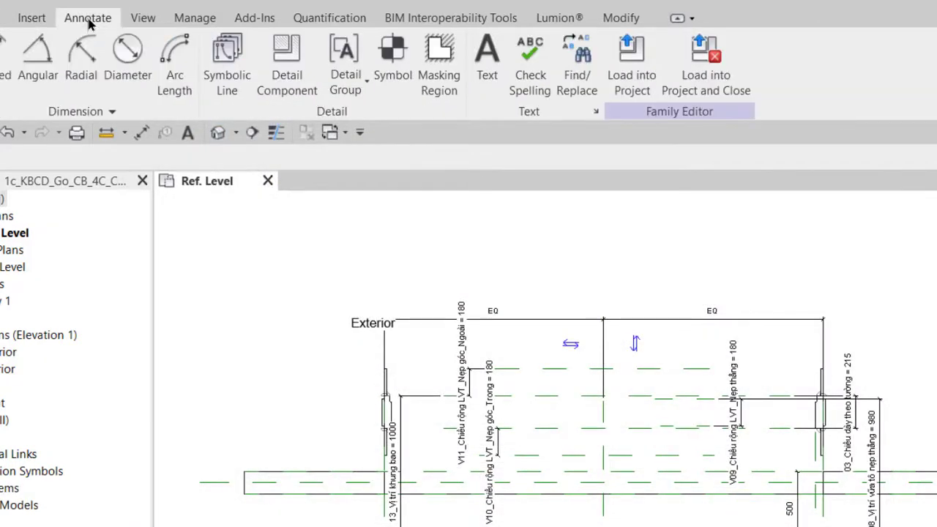
left_click(287, 77)
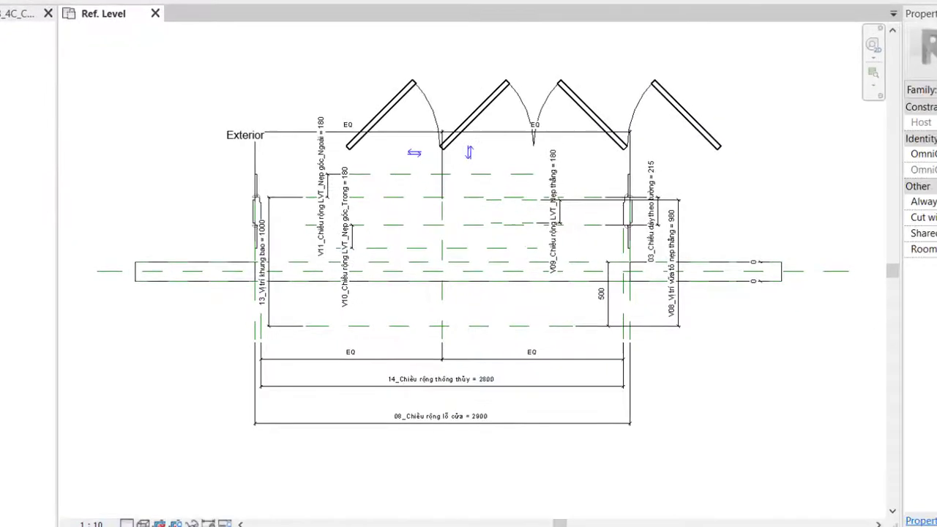
left_click(128, 523)
left_click(146, 507)
Align the door leaves' hinge line onto the MP Ngoài KB reference plane.
scroll(588, 203, "up", 2)
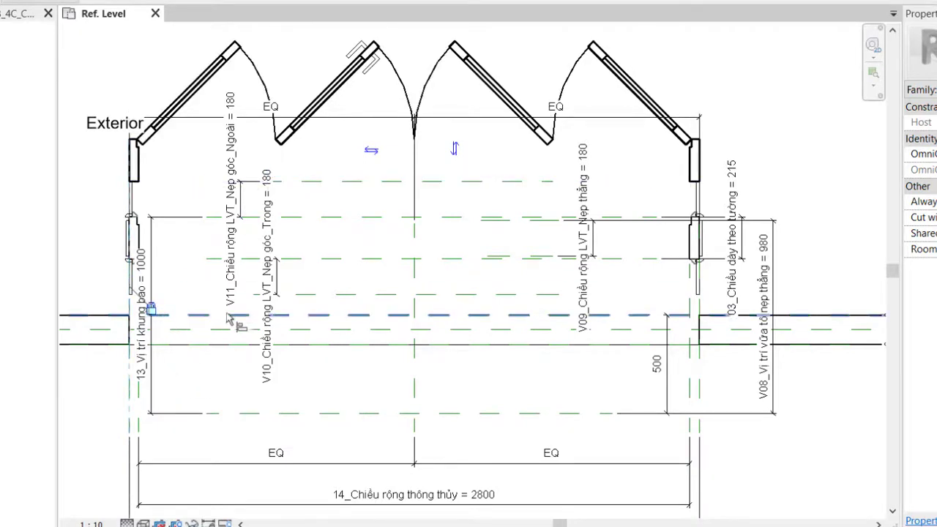
left_click(342, 218)
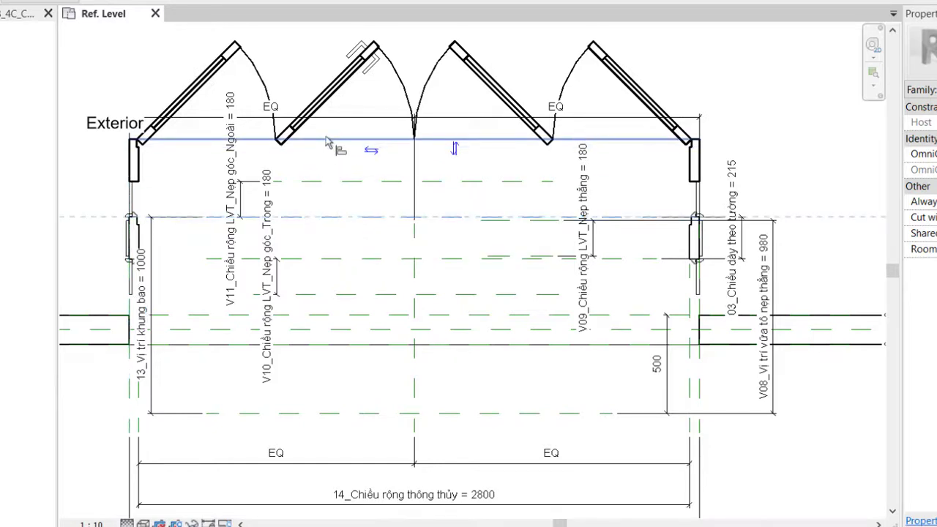
left_click(335, 140)
key("Escape")
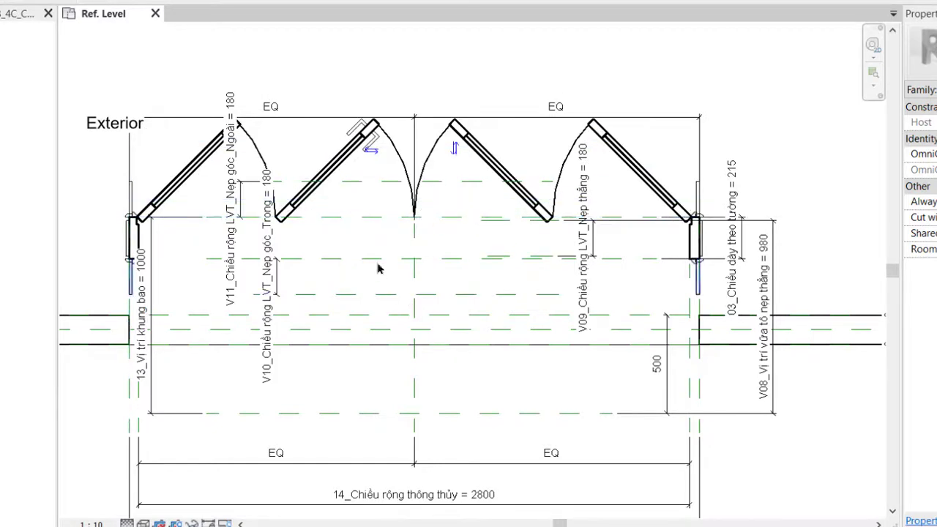
left_click(340, 170)
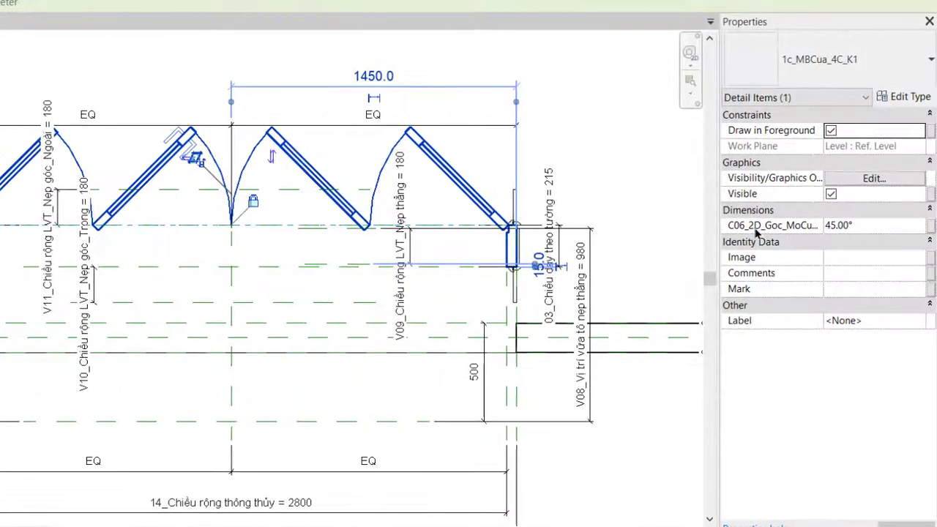
Set the door detail's C06_2D_Goc_MoCua opening angle to 90°.
left_click(777, 229)
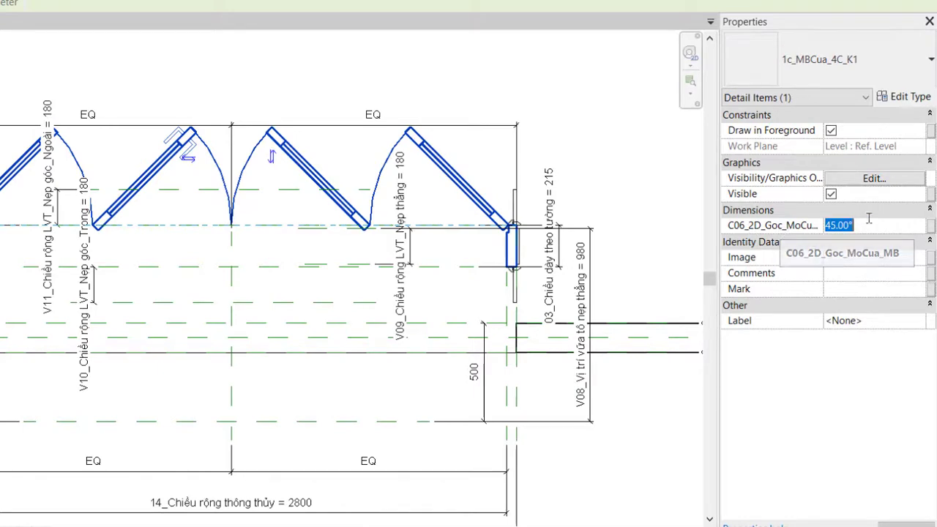
type("90")
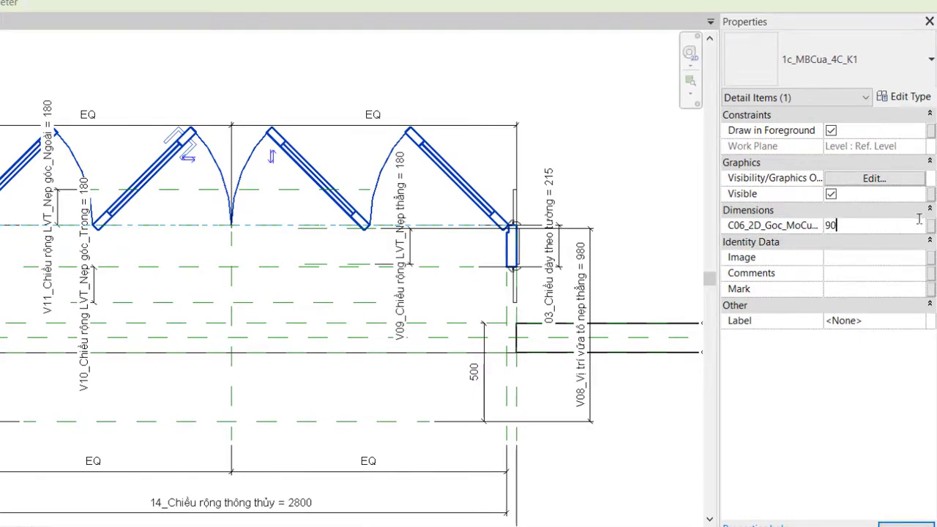
left_click(931, 228)
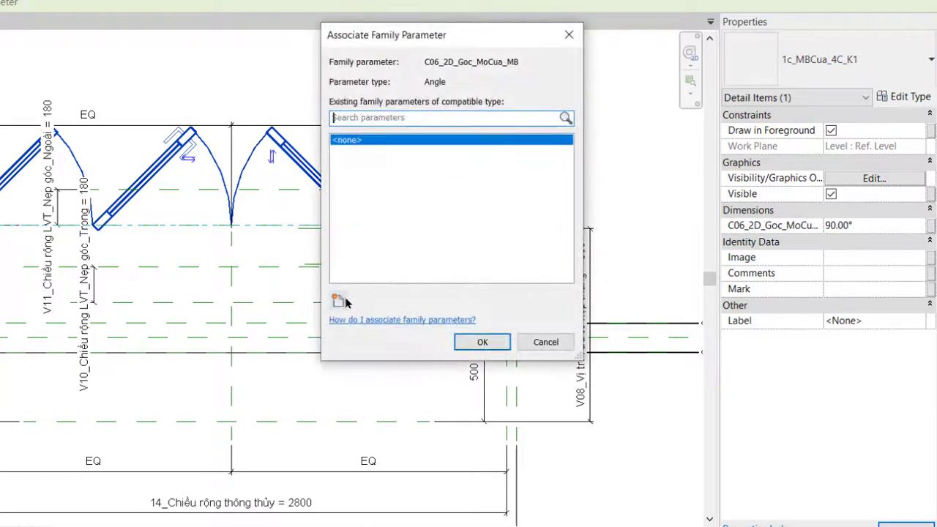
Drive the opening angle with the new shared instance parameter C06_2D_Goc_MoCua_MB.
left_click(338, 300)
left_click_drag(136, 4, 506, 3)
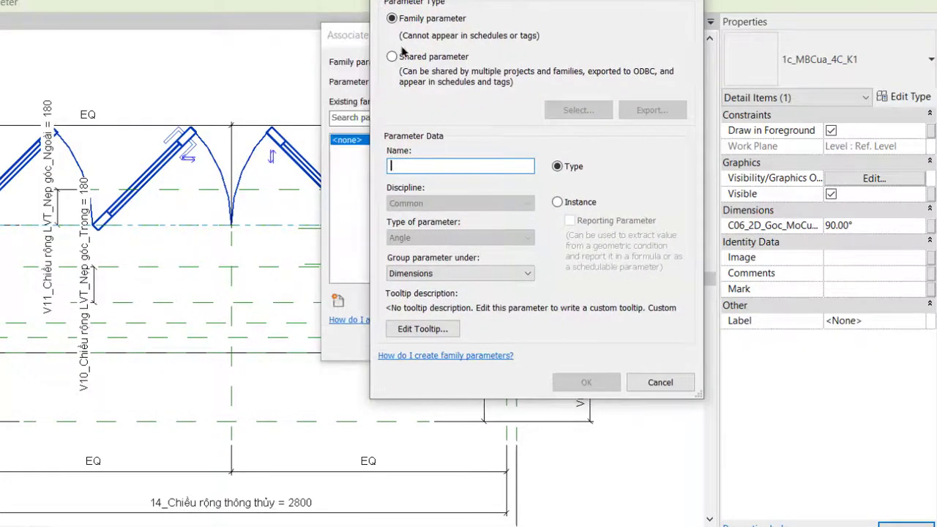
left_click(393, 57)
left_click(579, 109)
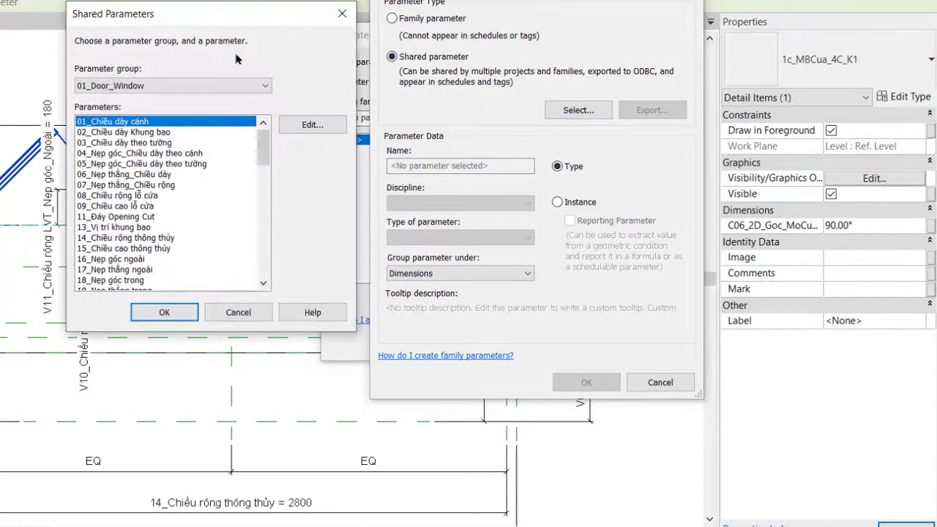
left_click_drag(357, 49, 607, 42)
scroll(487, 272, "down", 3)
scroll(487, 272, "down", 1)
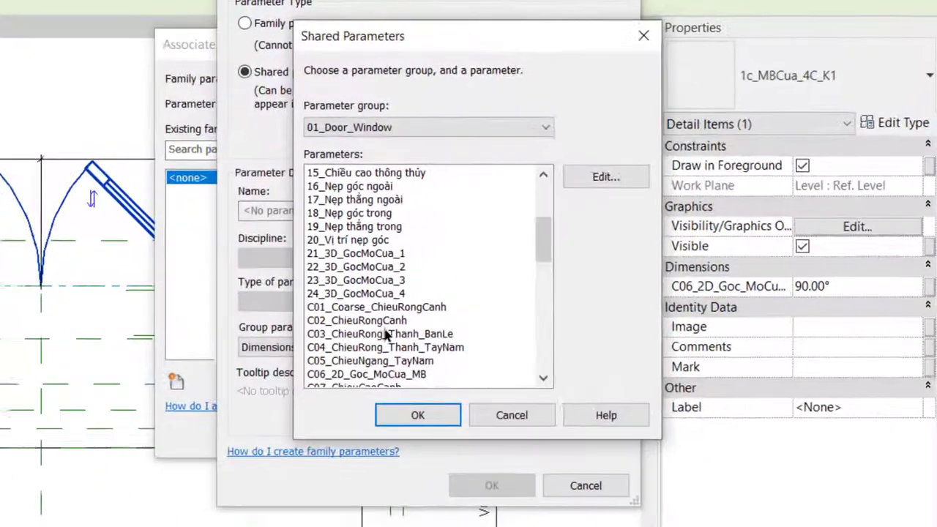
left_click(452, 382)
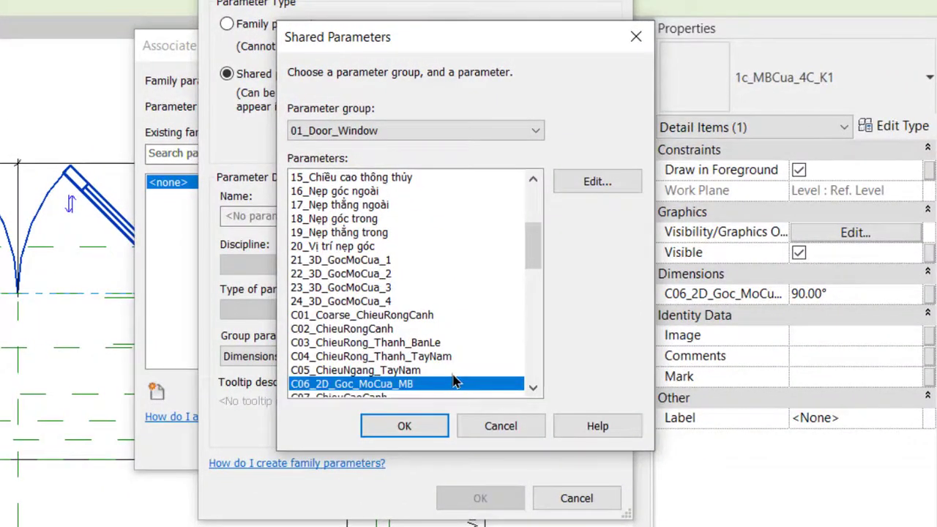
left_click(403, 426)
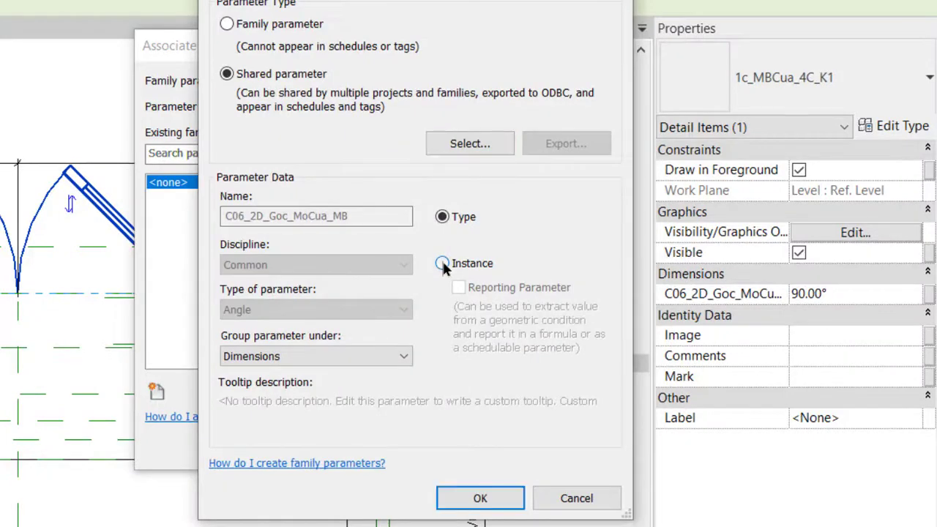
left_click(442, 263)
left_click(460, 498)
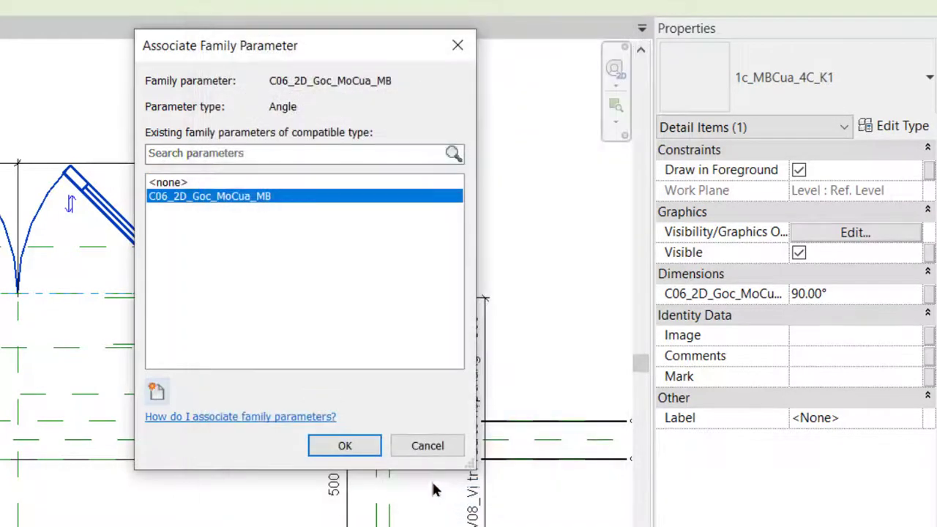
left_click(349, 445)
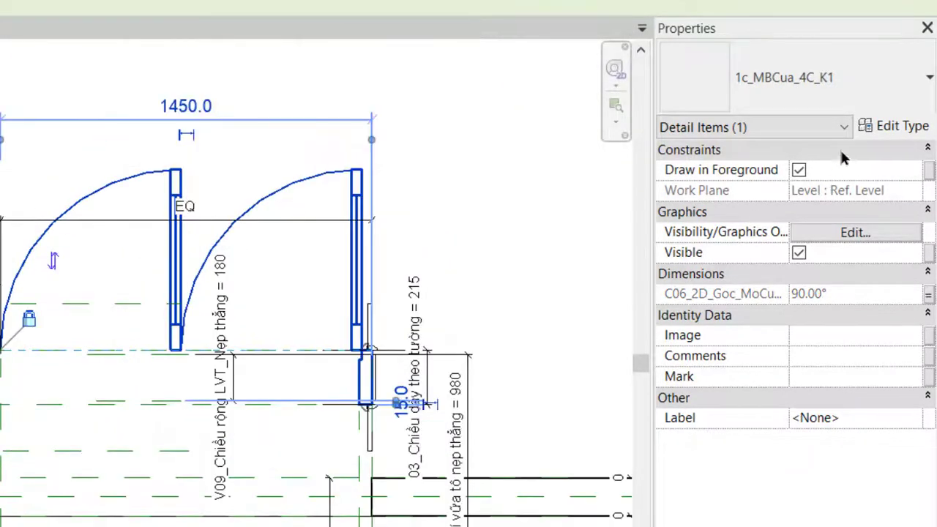
In Type Properties, link 01_Chiều dày cánh, 02_Chiều dày Khung bao and 03_Chiều dày theo tường to matching family parameters.
left_click(895, 127)
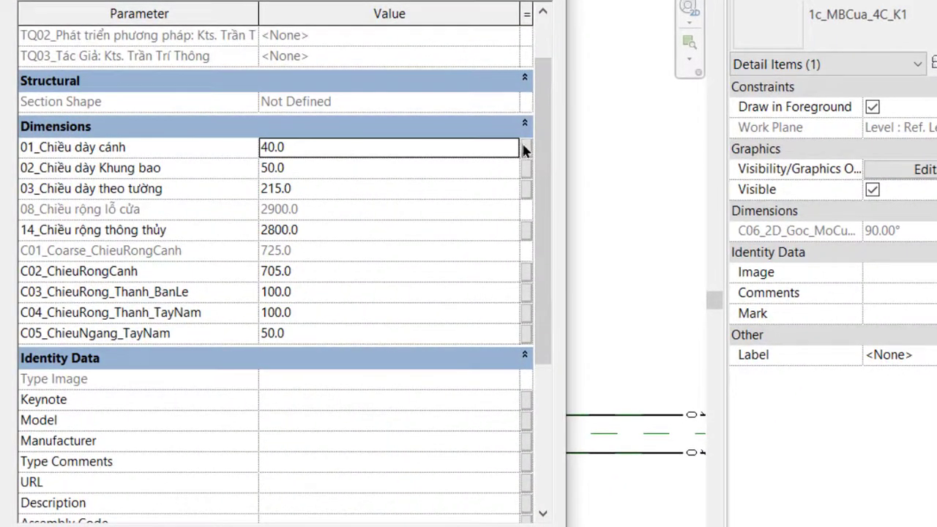
left_click(525, 147)
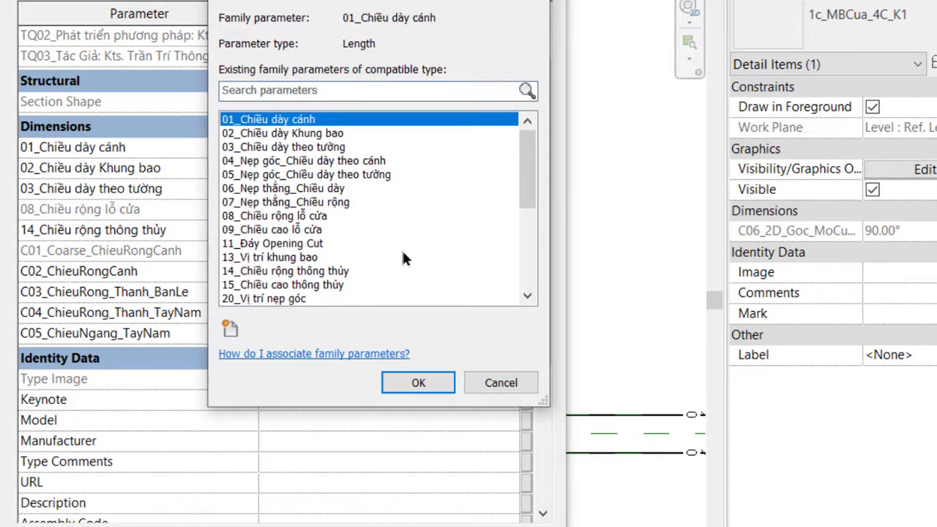
left_click(410, 379)
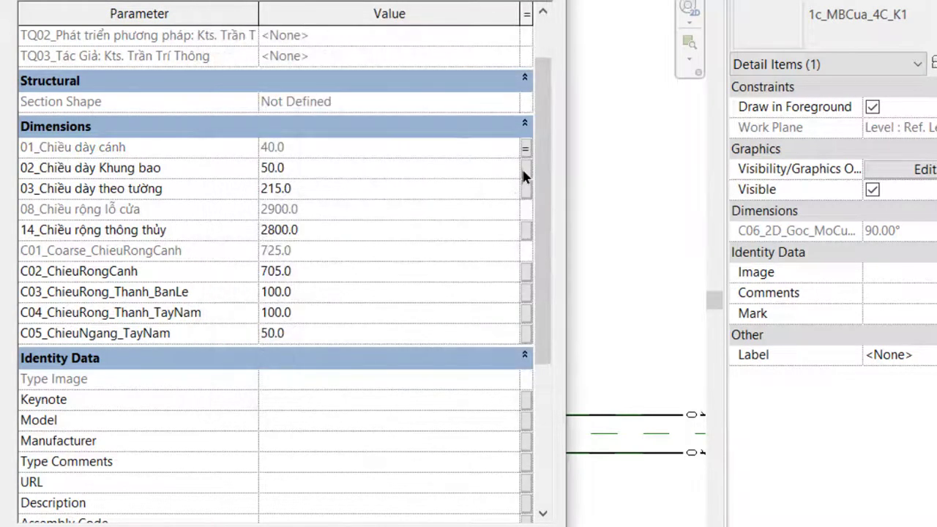
left_click(525, 168)
left_click(320, 121)
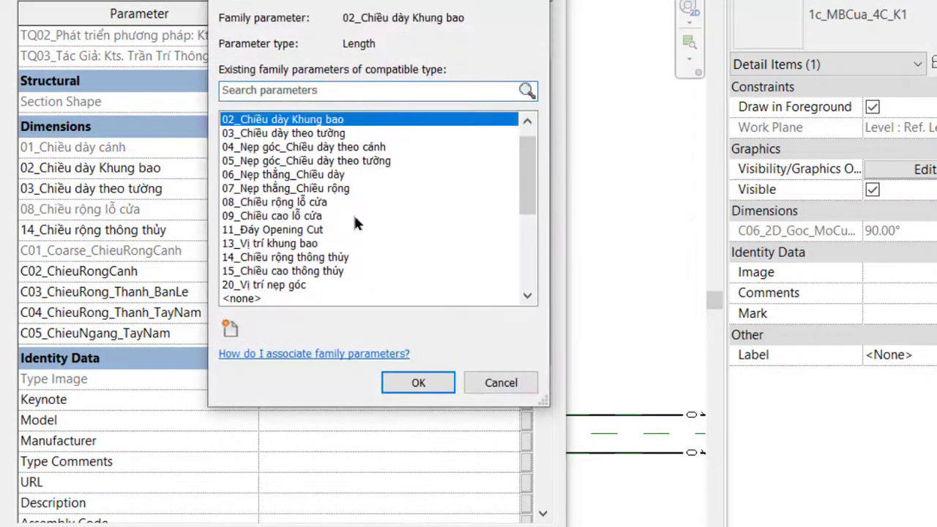
left_click(417, 380)
left_click(526, 188)
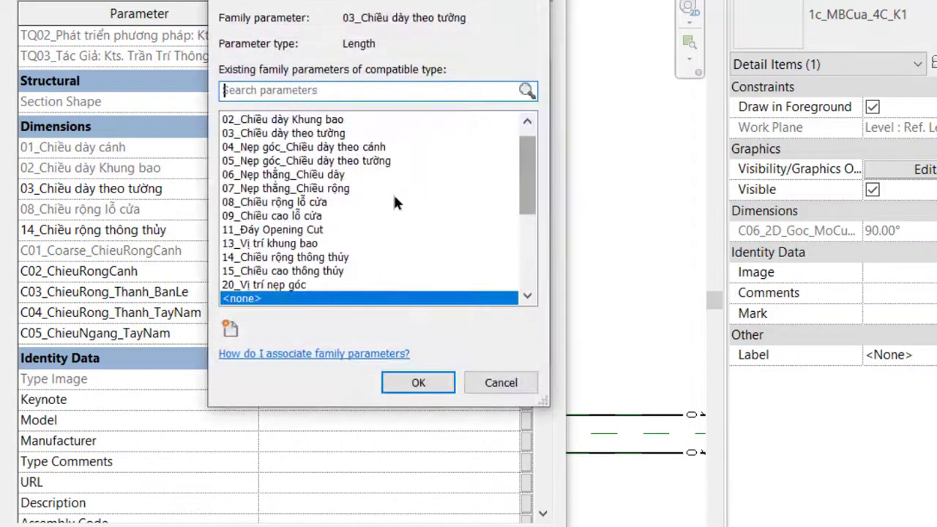
left_click(307, 133)
left_click(417, 381)
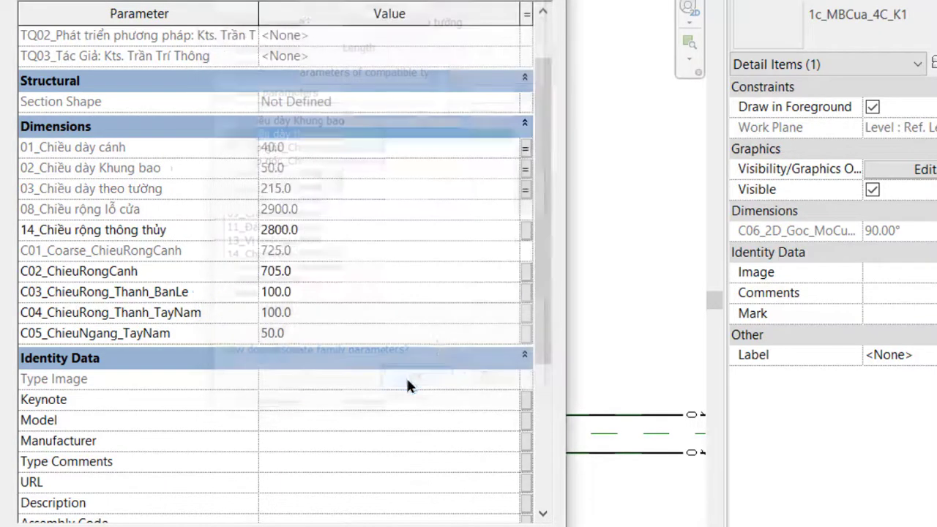
Link 14_Chiều rộng thông thủy and C02_ChieuRongCanh to their matching family parameters.
left_click(526, 232)
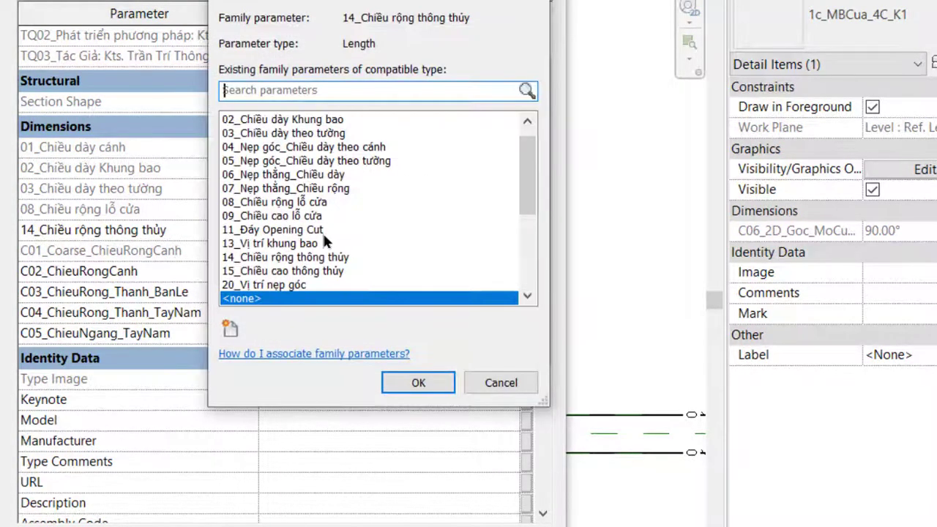
left_click(308, 257)
left_click(417, 381)
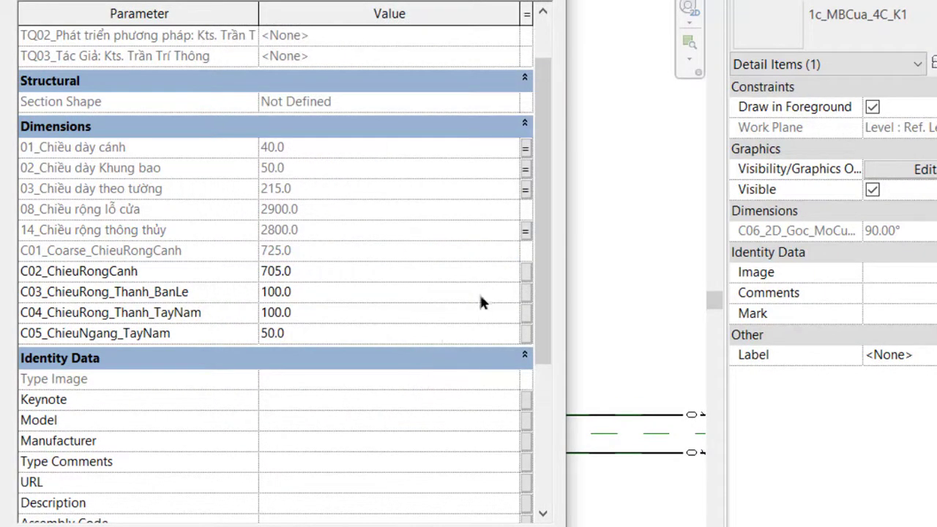
left_click(525, 275)
scroll(316, 249, "down", 2)
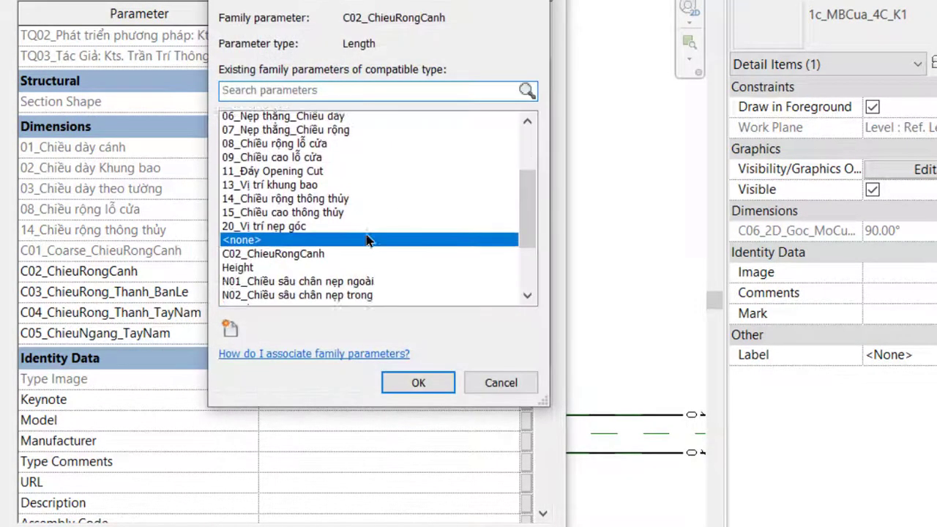
left_click(315, 232)
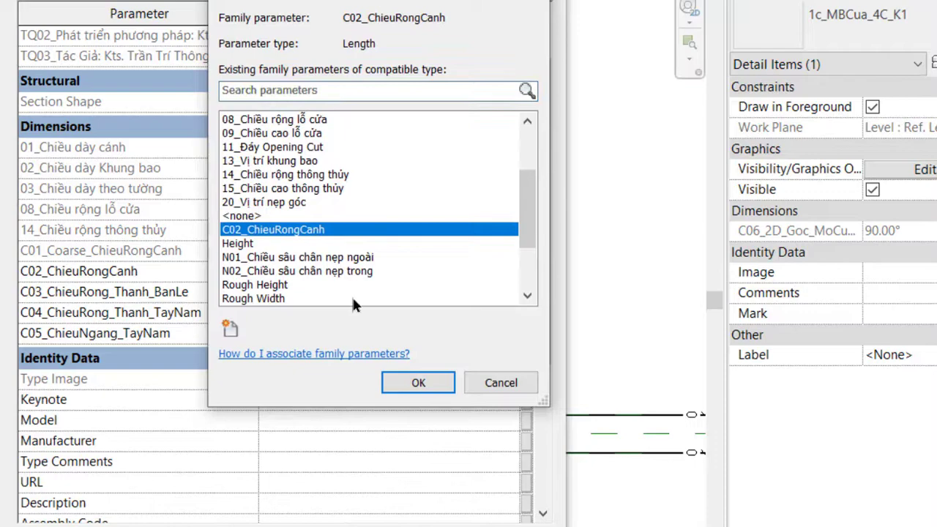
left_click(410, 381)
Associate C03_ChieuRong_Thanh_BanLe with a new shared family parameter of the same name.
left_click(526, 292)
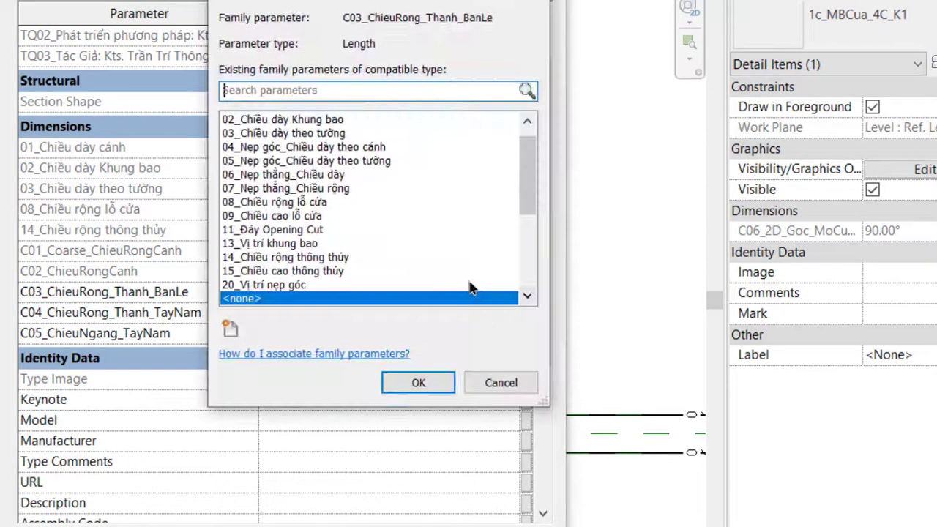
left_click(230, 328)
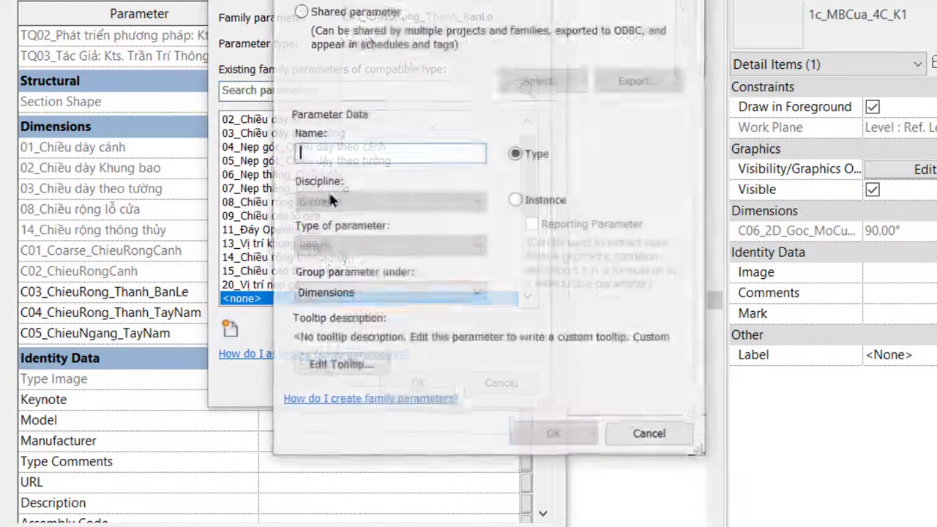
left_click(301, 11)
left_click(540, 80)
scroll(423, 328, "down", 2)
left_click(422, 322)
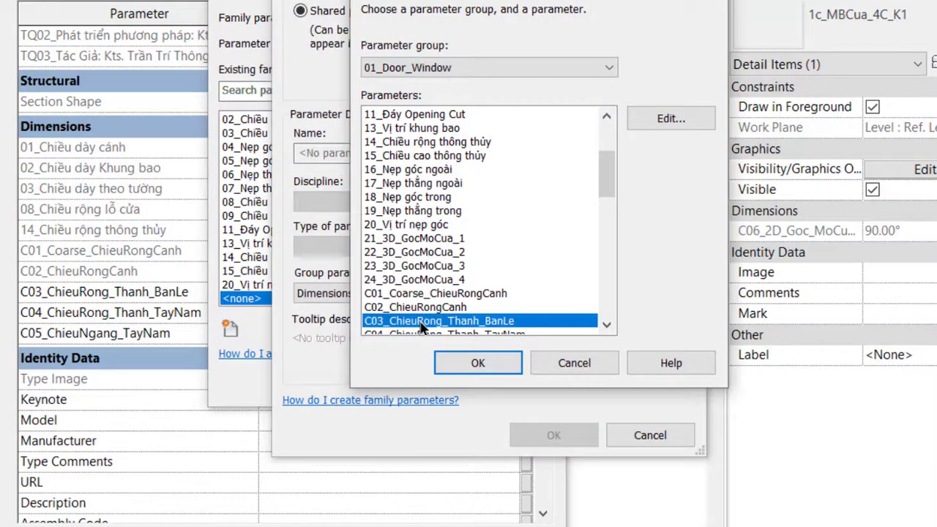
left_click(478, 363)
left_click(545, 434)
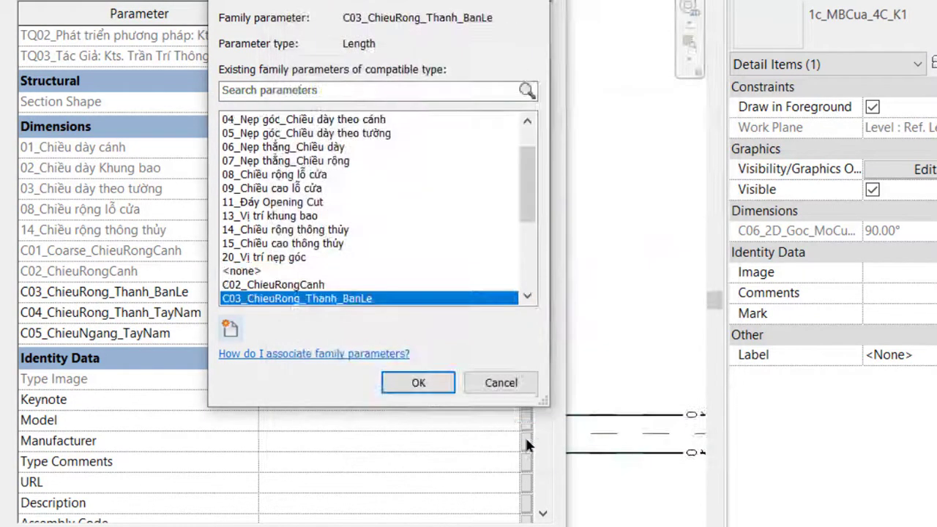
left_click(431, 382)
Associate C04_ChieuRong_Thanh_TayNam (100.0) with a new shared family parameter of the same name.
left_click(526, 314)
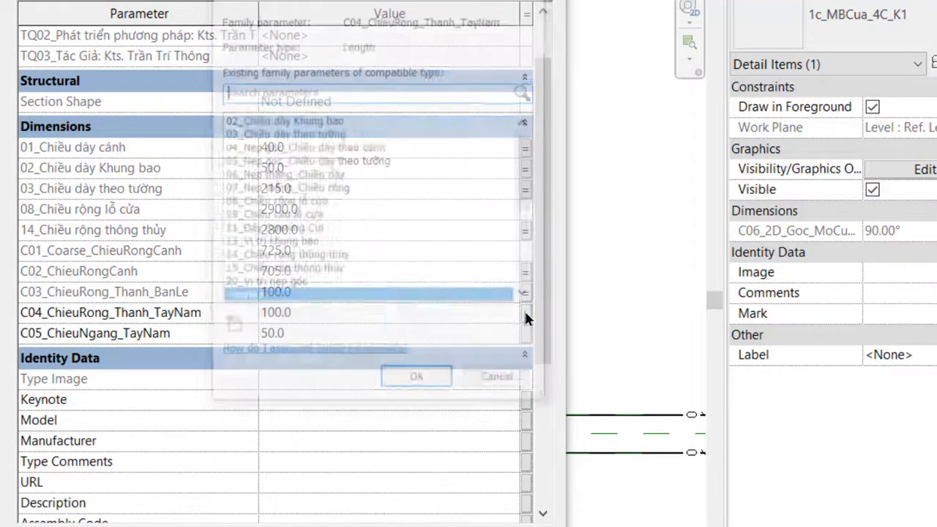
left_click(231, 329)
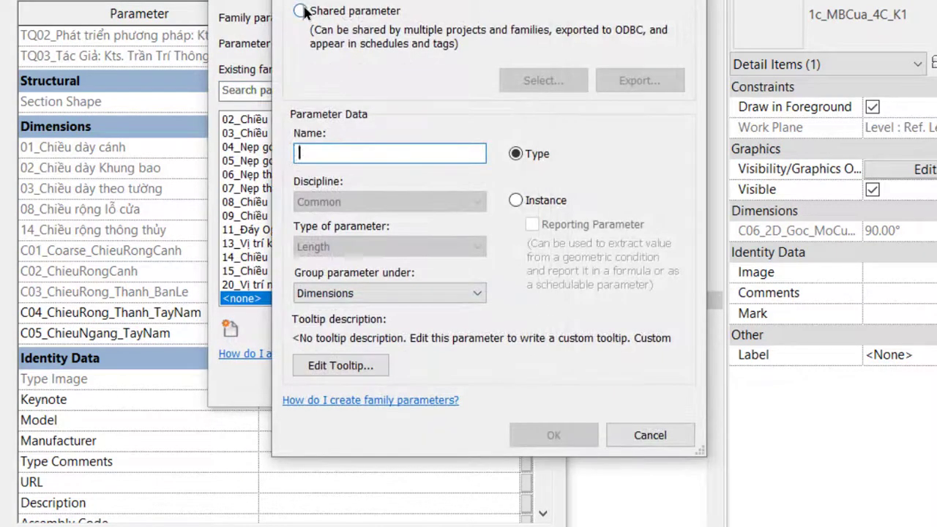
left_click(545, 80)
scroll(481, 180, "down", 2)
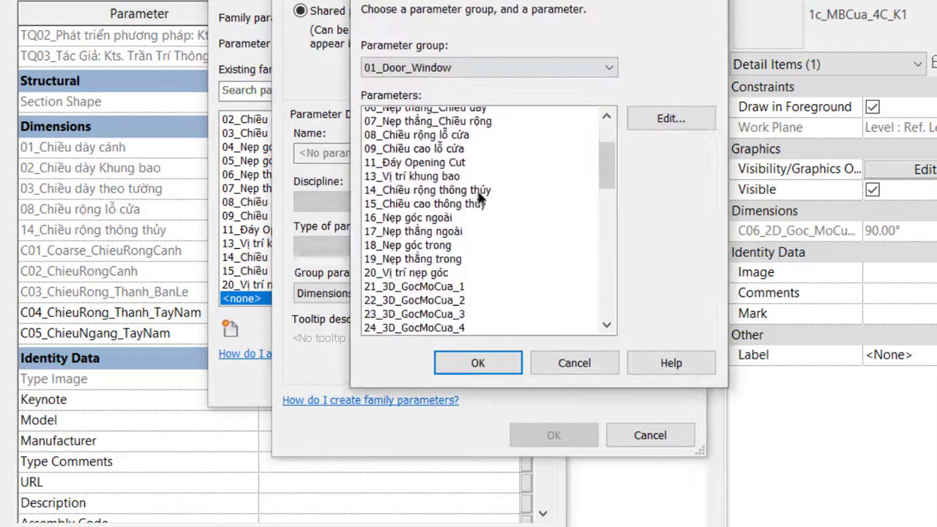
scroll(481, 180, "down", 3)
left_click(427, 294)
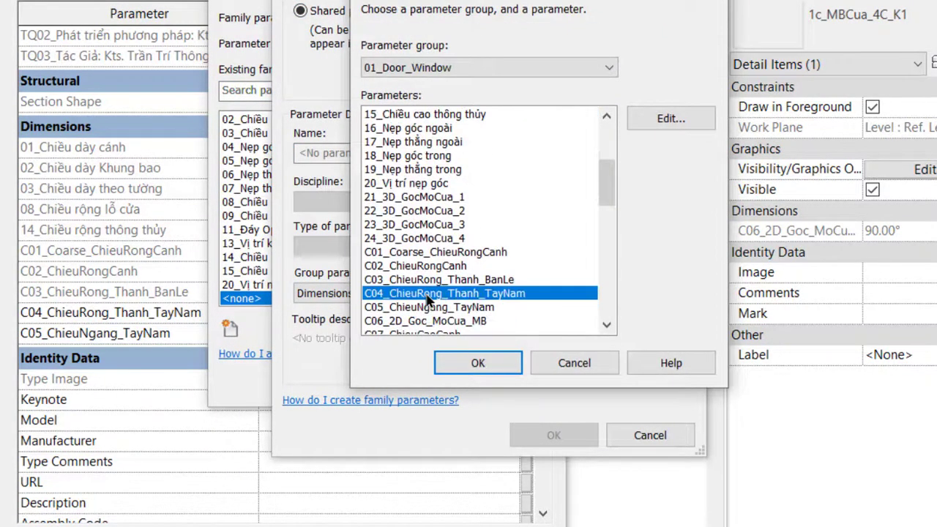
left_click(489, 366)
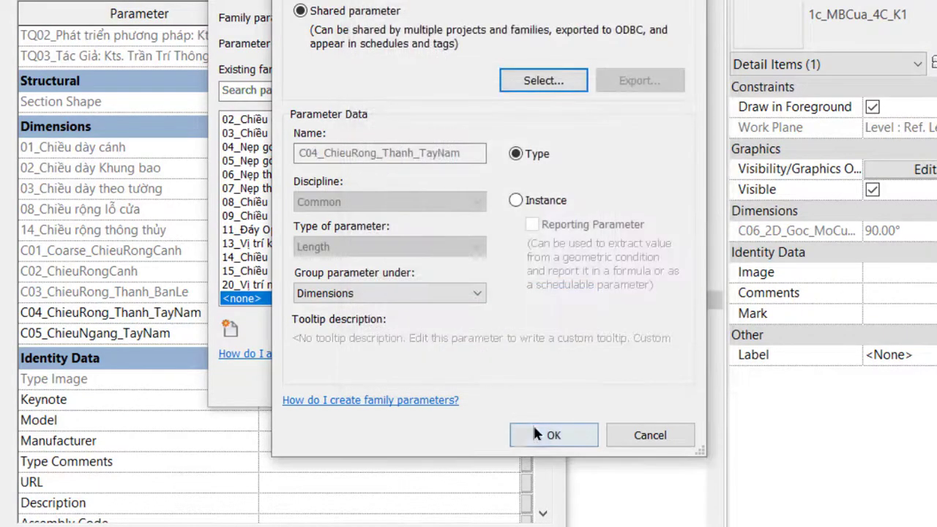
left_click(549, 434)
left_click(429, 380)
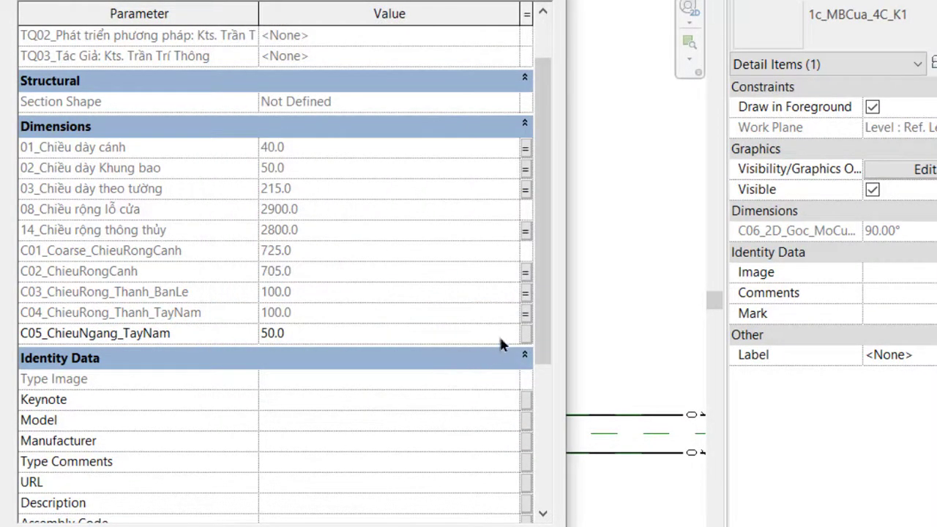
Associate C05_ChieuNgang_TayNam (50.0) with a new shared family parameter of the same name.
left_click(524, 335)
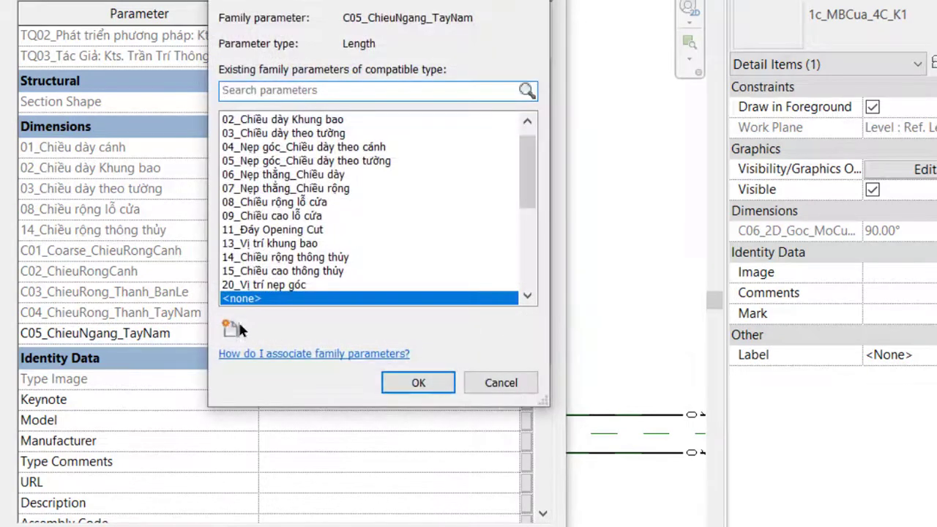
left_click(231, 328)
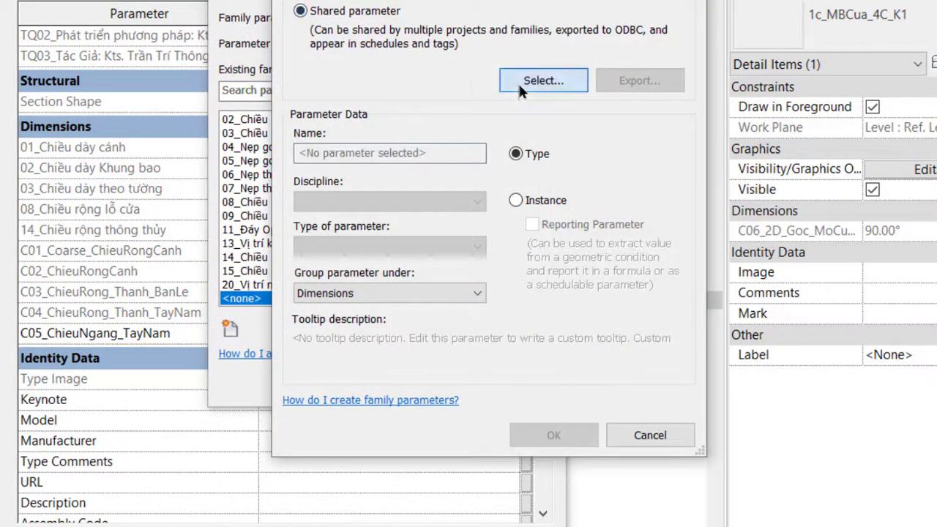
left_click(519, 84)
scroll(444, 211, "down", 4)
scroll(439, 226, "down", 1)
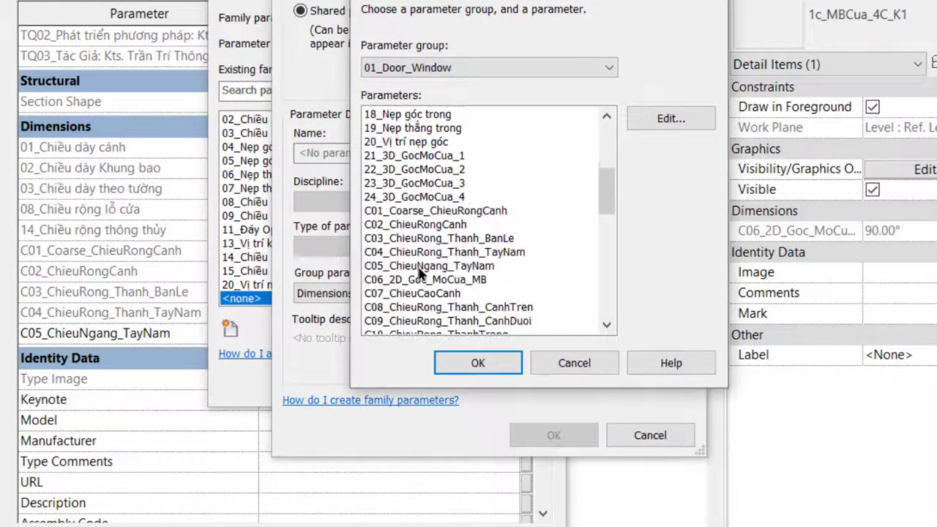
left_click(422, 269)
left_click(480, 361)
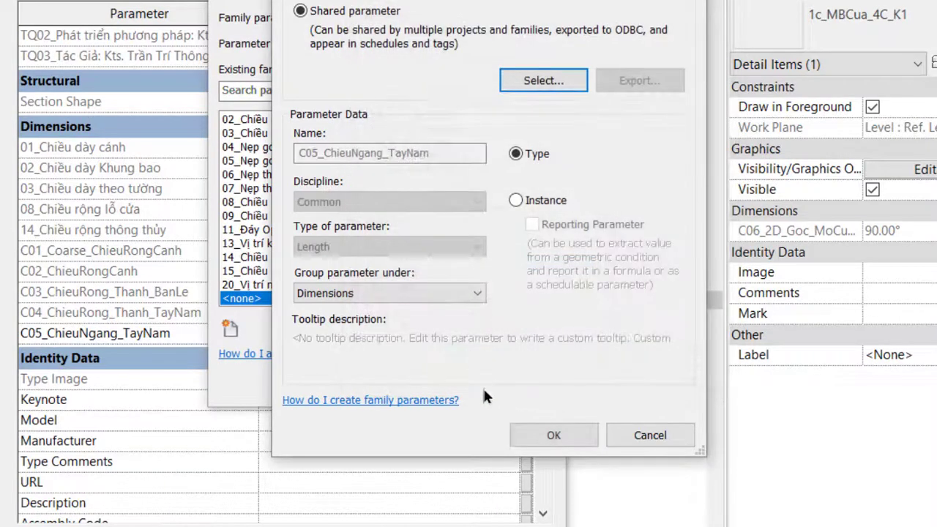
left_click(531, 437)
left_click(417, 383)
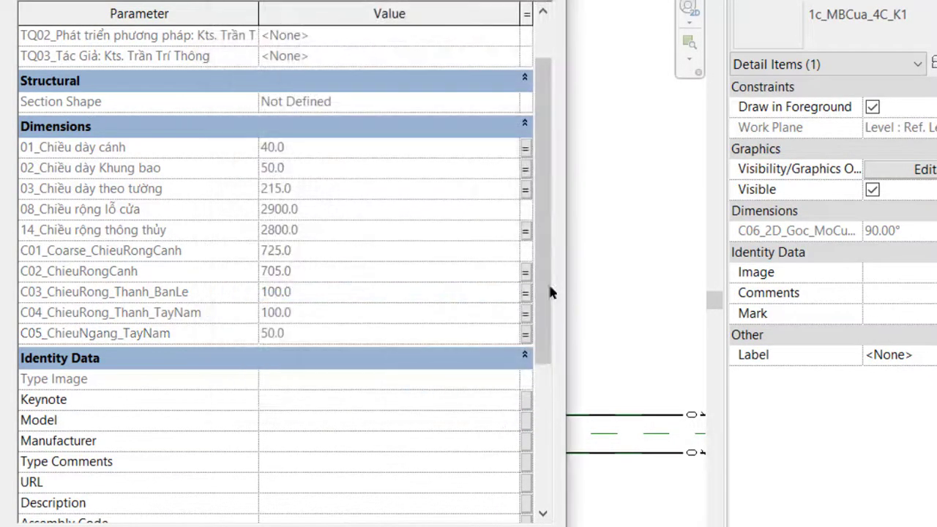
mouse_move(550, 292)
left_mouse_down()
mouse_move(559, 376)
mouse_move(566, 135)
left_mouse_up()
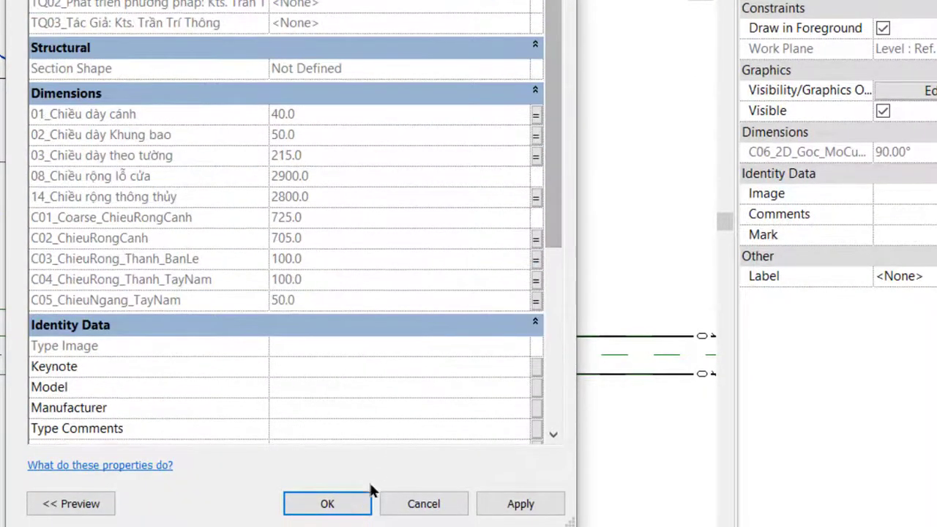
In the 3D view, hide the 01_Khung bao frame sweep at Coarse detail, then return to Ref. Level.
left_click(343, 504)
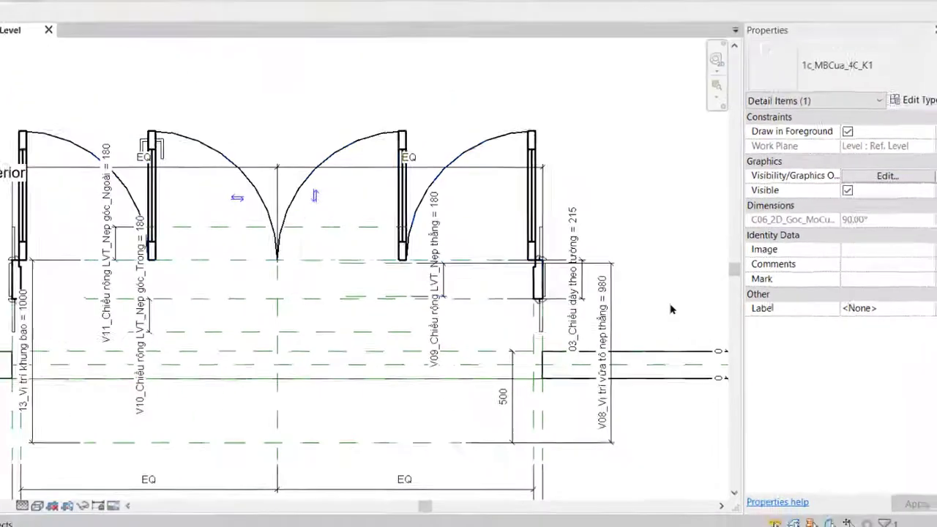
left_click(45, 11)
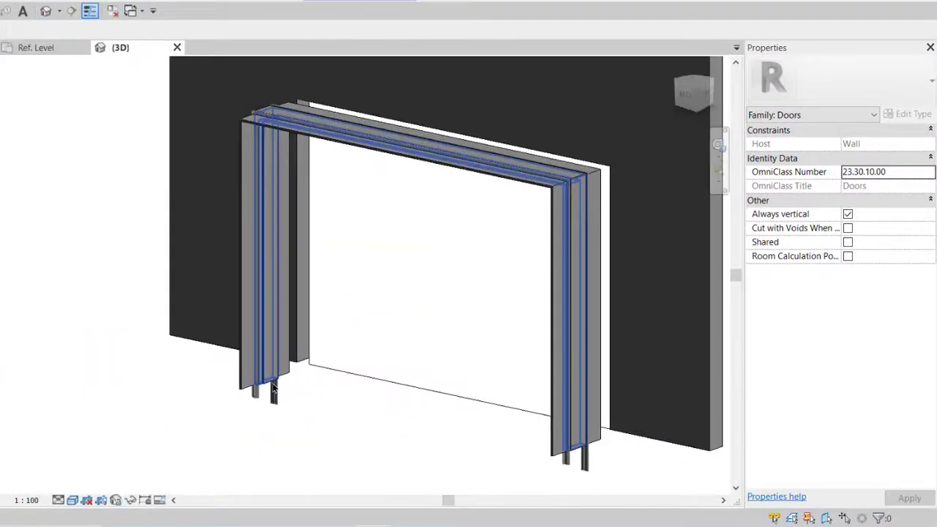
left_click(272, 386)
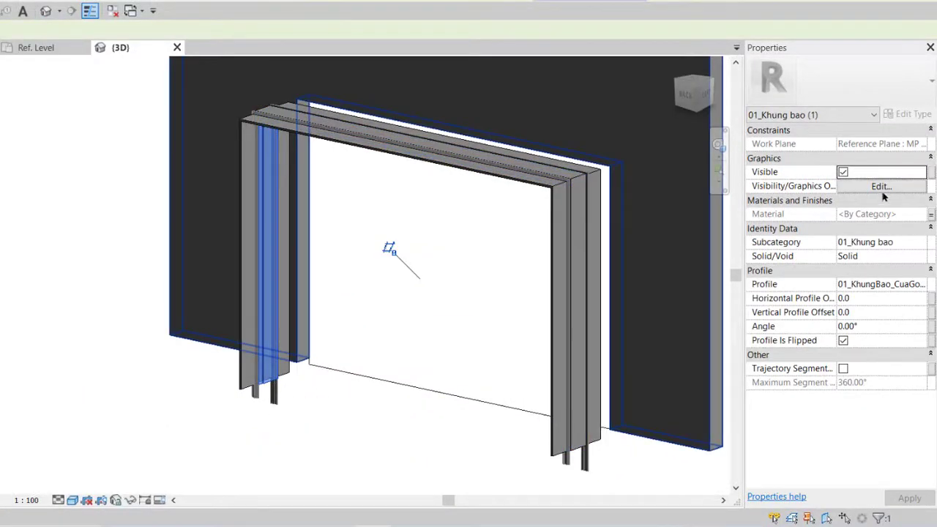
left_click(881, 187)
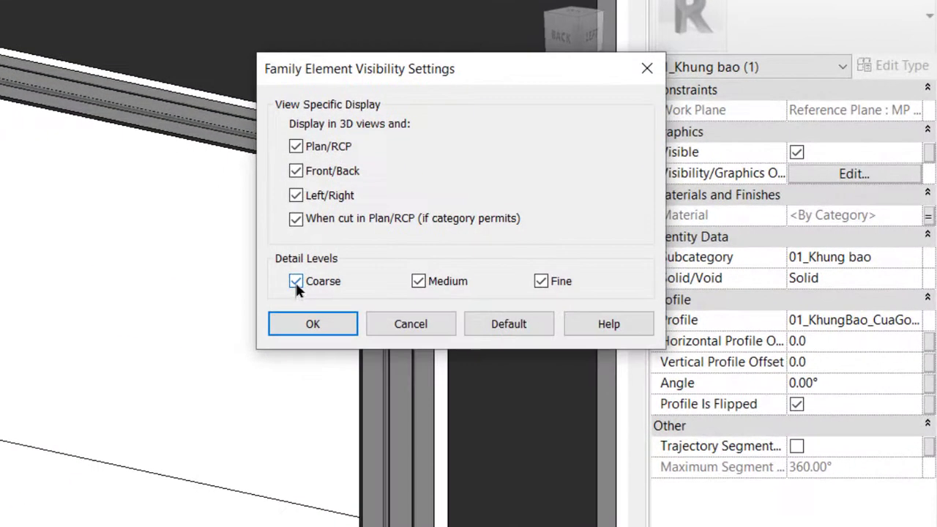
left_click(296, 286)
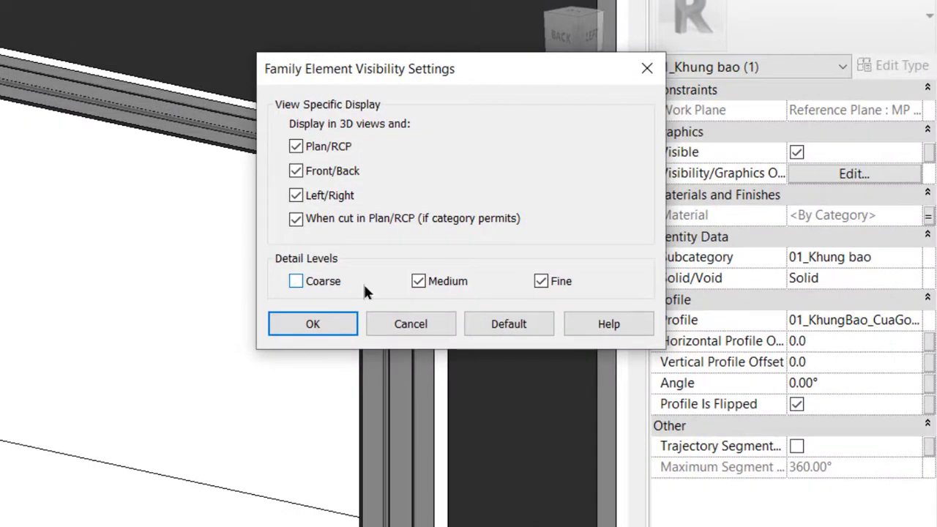
left_click(329, 321)
left_click(251, 434)
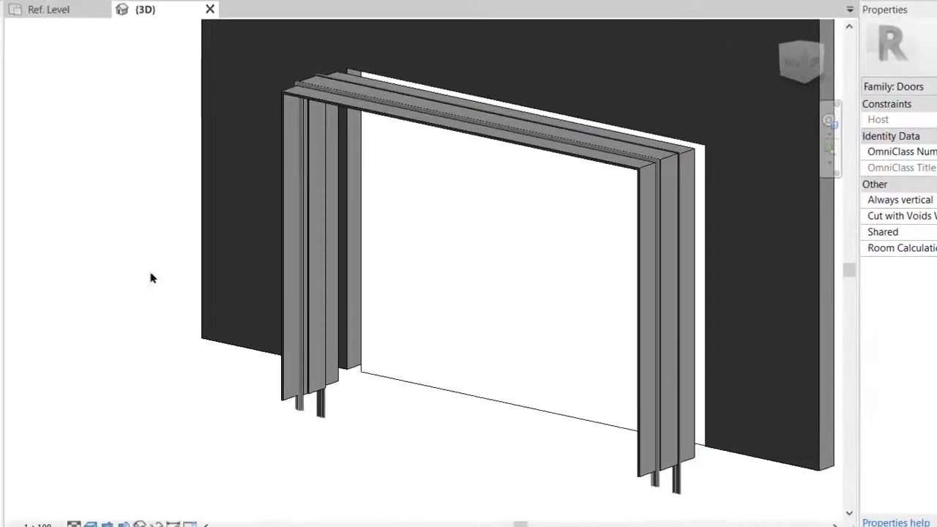
left_click(52, 10)
left_click(268, 141)
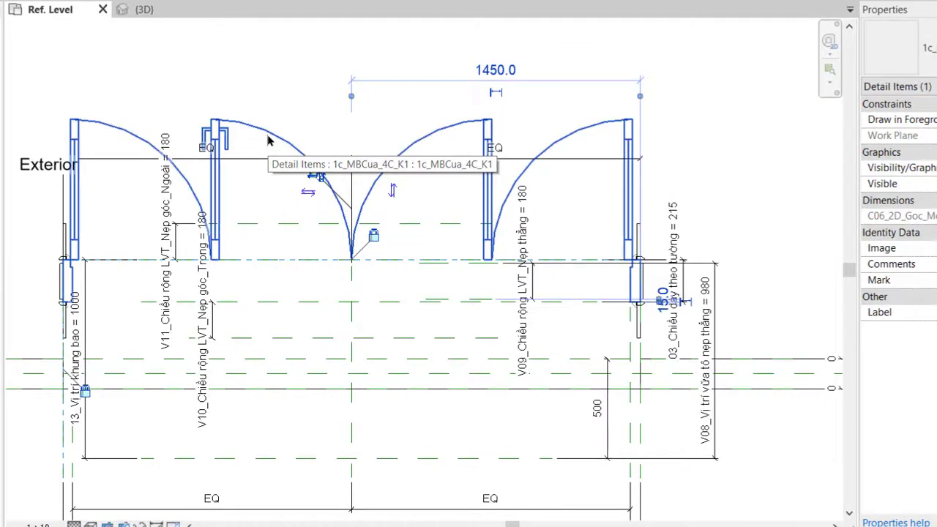
Temporarily hide the door-leaf detail items, and window-select around the opening with Reference Planes filtered out.
key("h")
key("h")
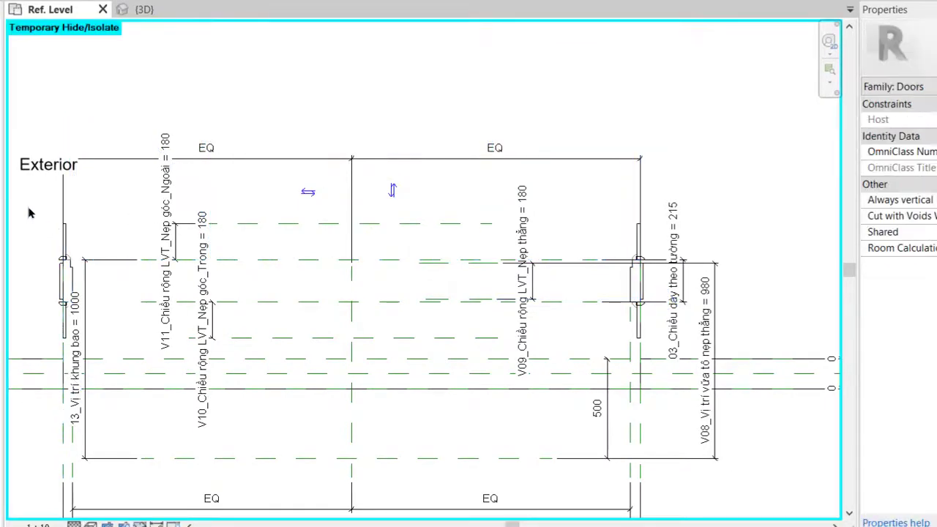
mouse_move(29, 207)
left_mouse_down()
mouse_move(708, 364)
mouse_move(730, 378)
left_mouse_up()
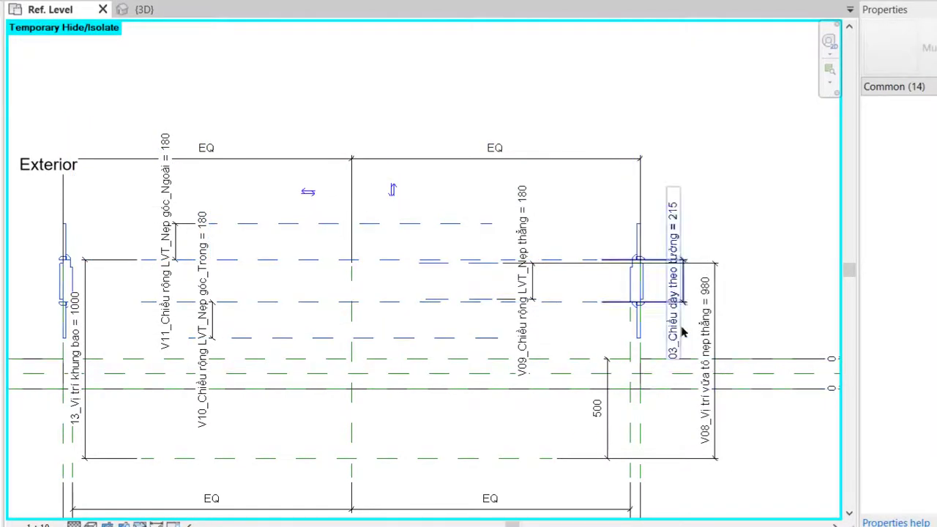
left_click(296, 138)
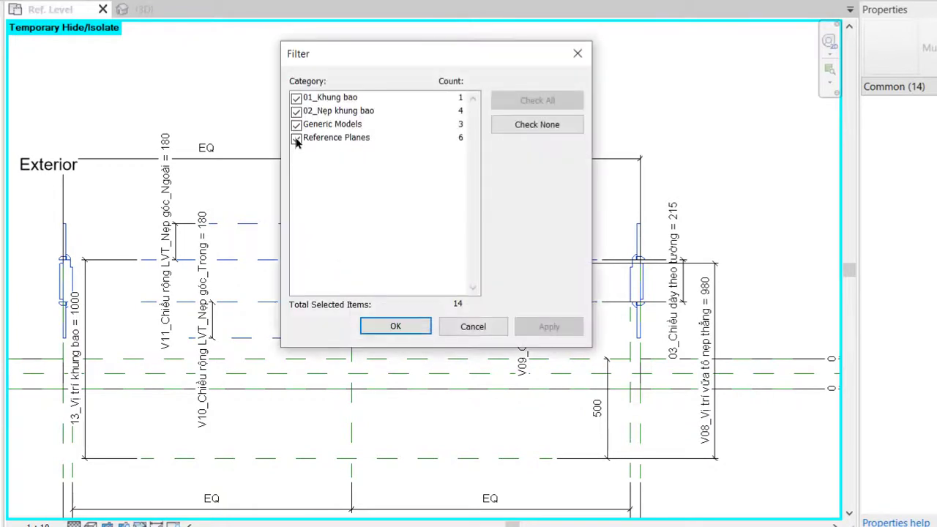
left_click(395, 327)
key("Escape")
scroll(376, 264, "up", 1)
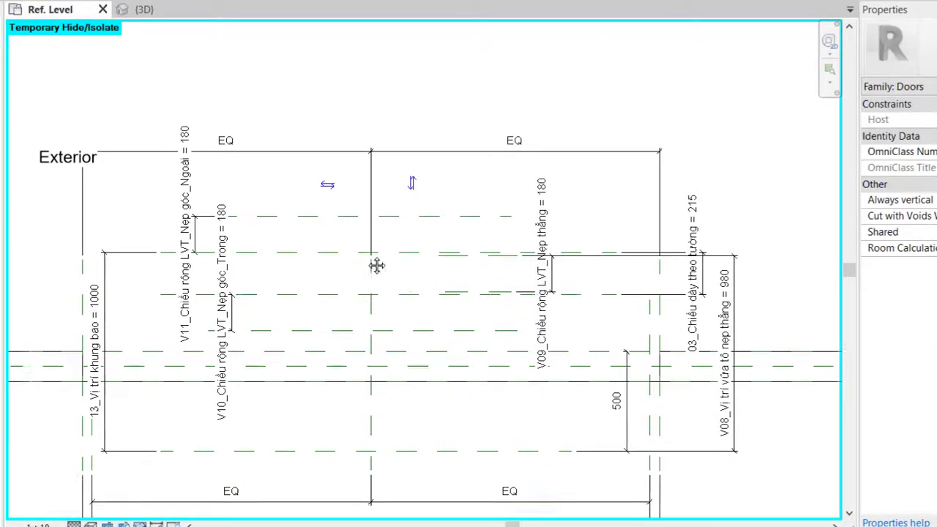
scroll(377, 263, "up", 1)
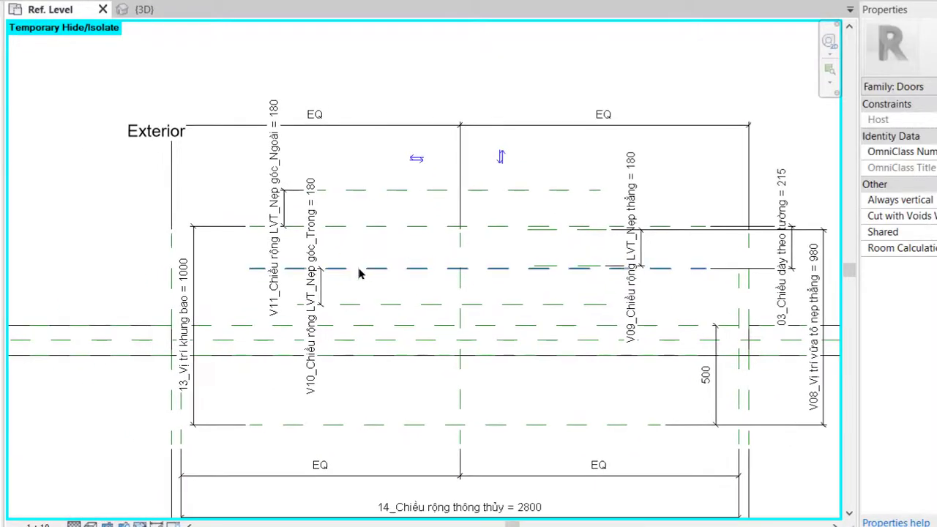
Drag the 13_Vị trí khung bao, V11 and V10 dimensions further left, clear of the door.
left_click(197, 290)
left_click_drag(197, 280, 74, 281)
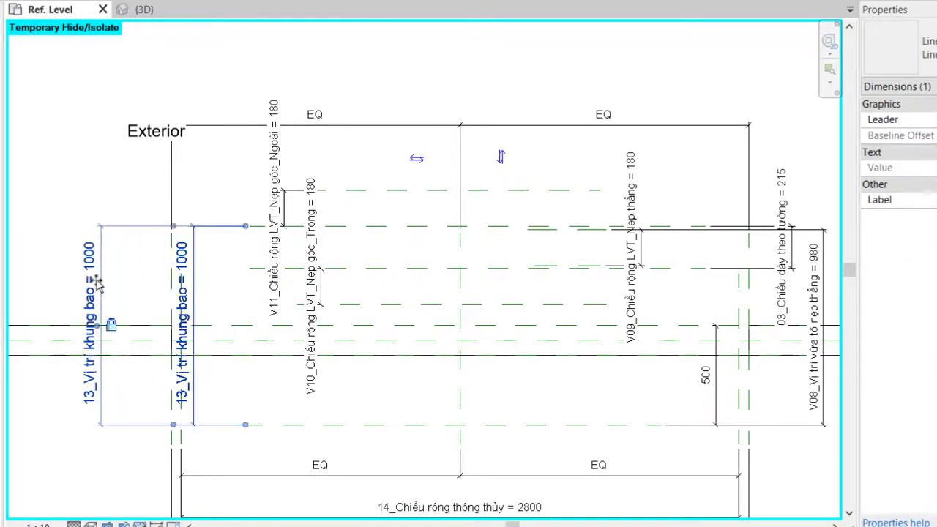
left_click(285, 227)
left_click_drag(285, 226, 124, 76)
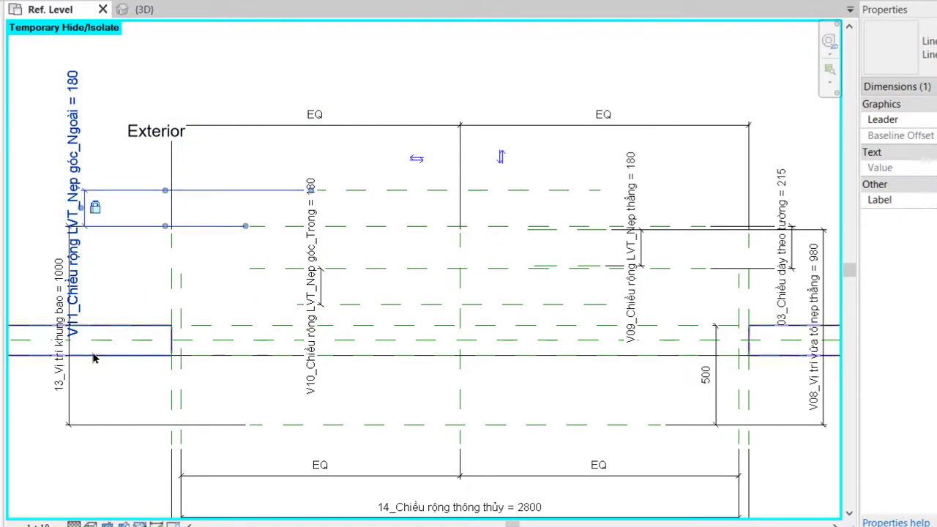
left_click(79, 377)
left_click_drag(82, 377, 105, 430)
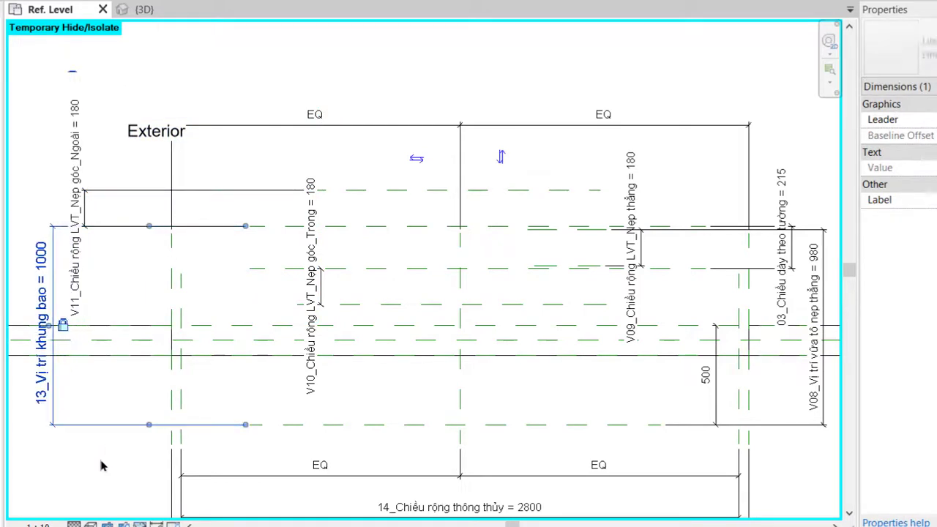
left_click(306, 317)
left_click_drag(324, 305, 290, 246)
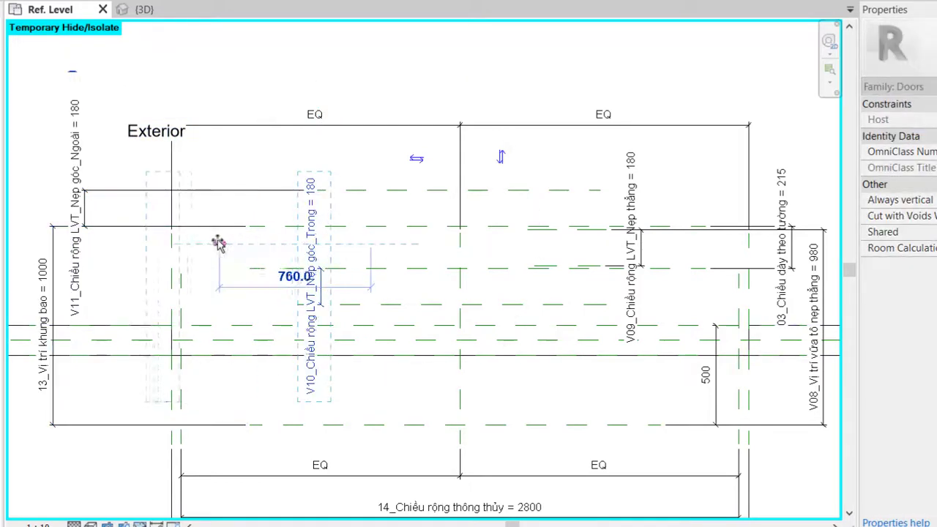
left_click_drag(199, 245, 196, 248)
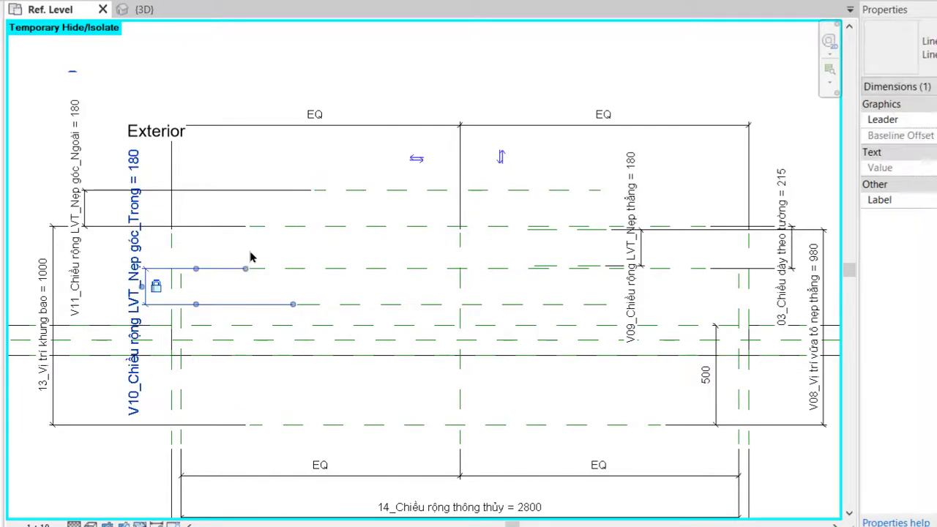
Inspect the horizontal reference planes to identify MP Ngoài KB and MP Trong KB.
left_click(344, 197)
left_click(345, 190)
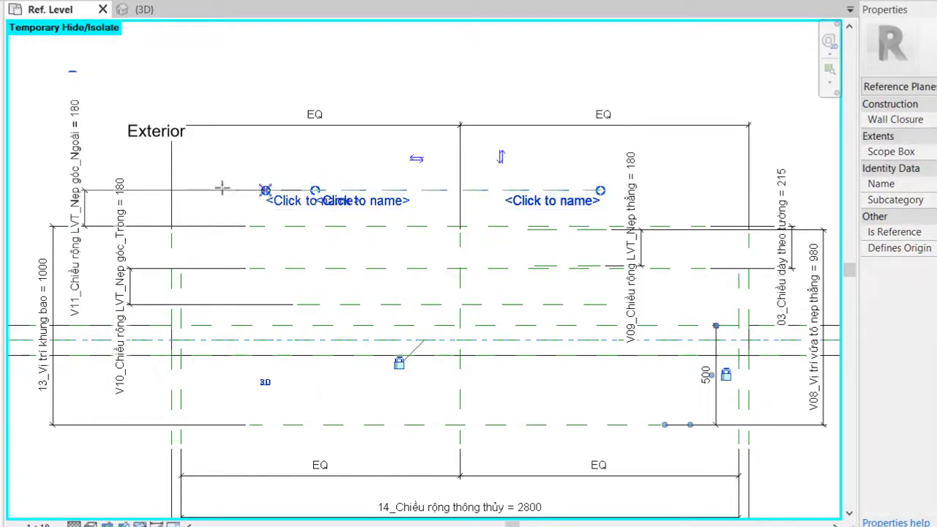
left_click(282, 238)
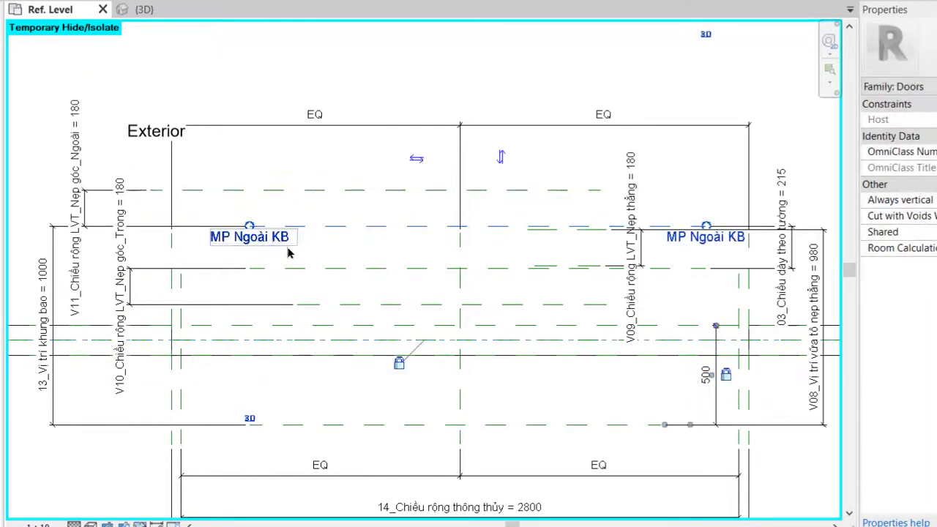
left_click(250, 226)
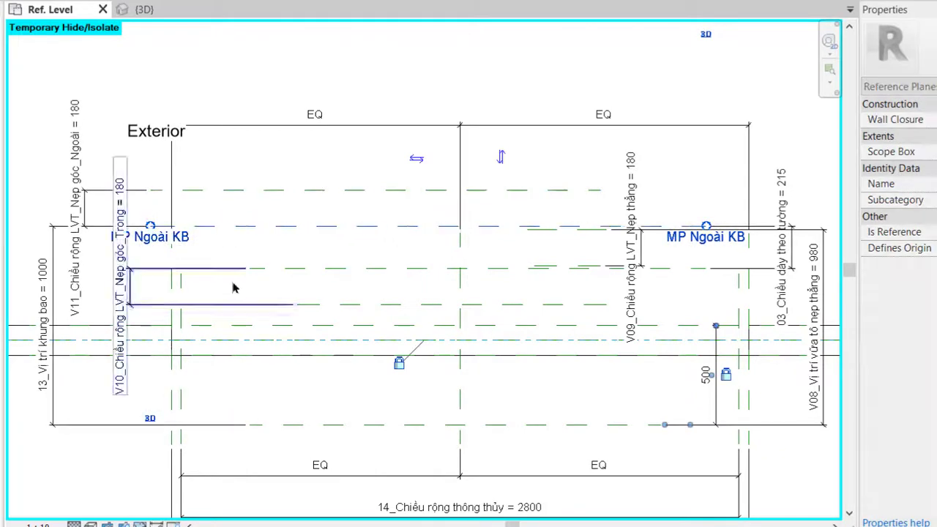
key("Escape")
left_click(278, 269)
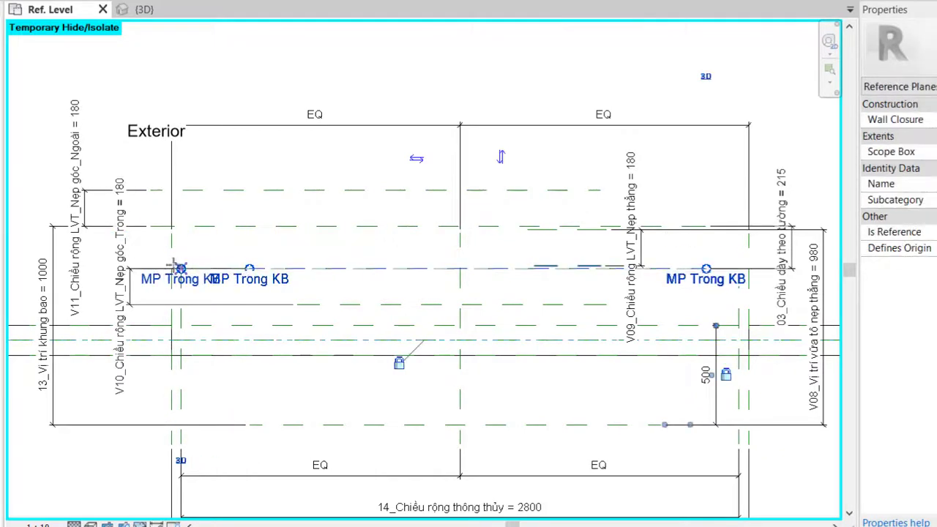
key("Escape")
left_click(299, 305)
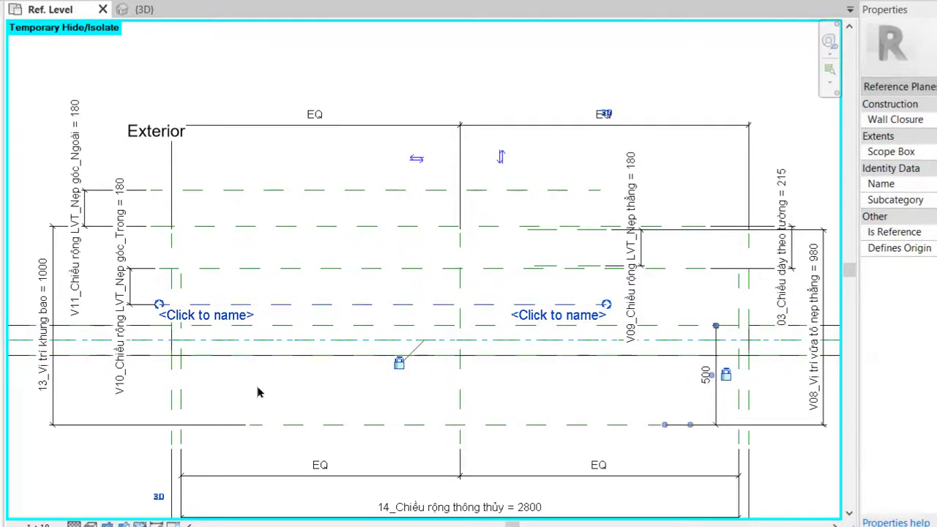
key("Escape")
scroll(674, 329, "down", 1)
Check the V08 and 03_Chiều dày theo tường dimensions, then move V09 further right.
left_click(718, 313)
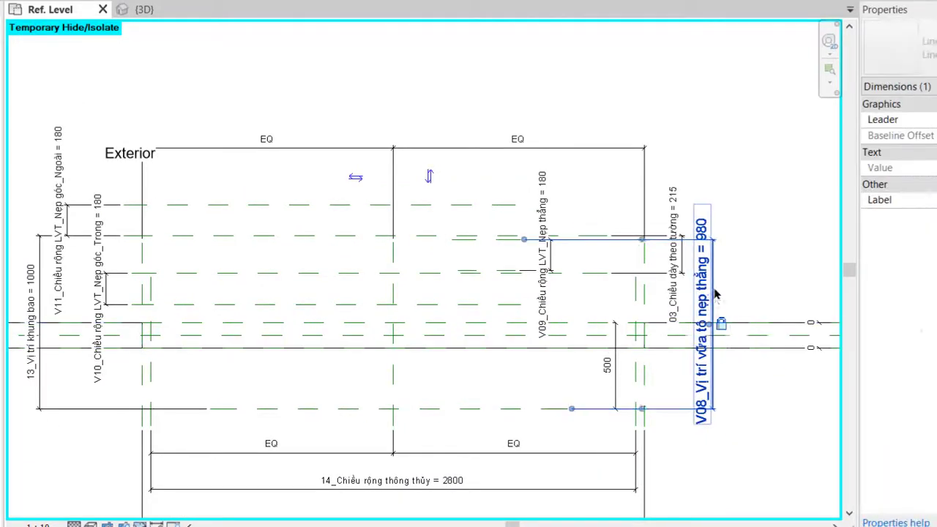
left_click(677, 229)
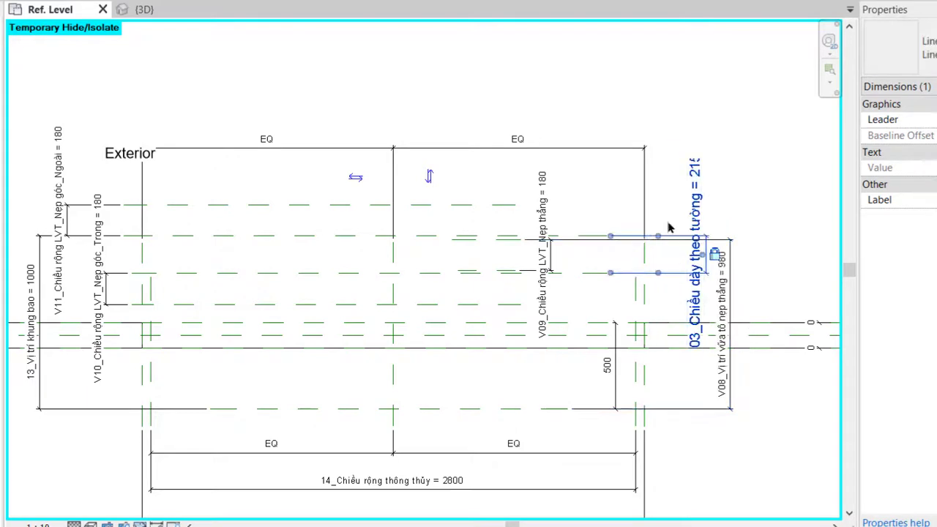
key("Escape")
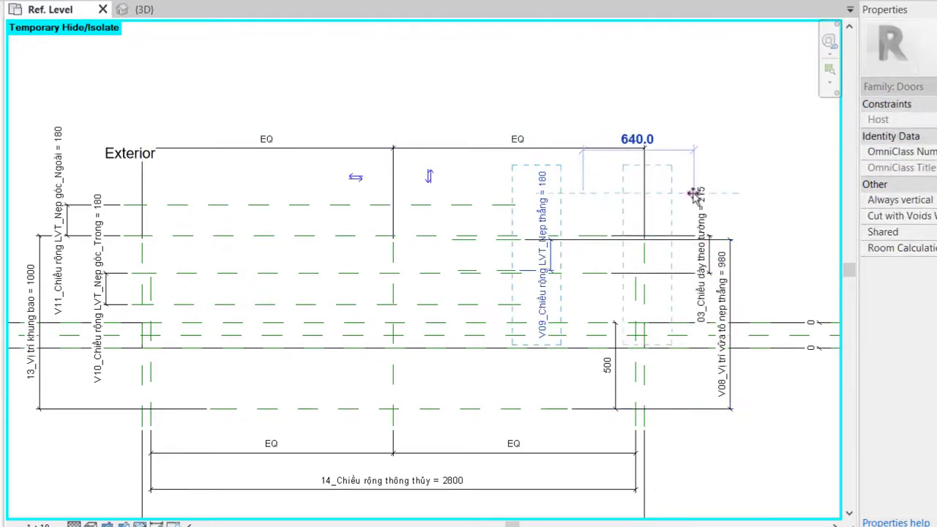
left_click_drag(693, 194, 726, 197)
key("Escape")
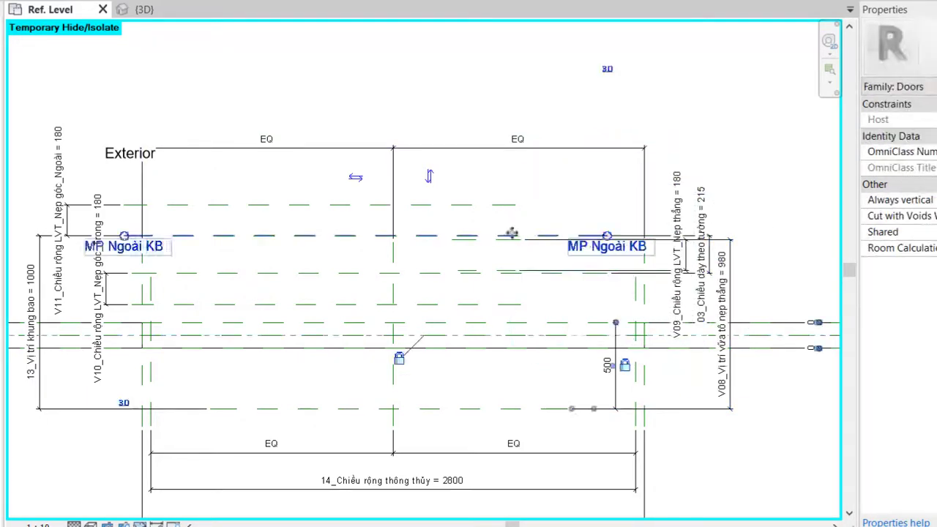
Extend the MP Ngoài KB plane and the short unnamed reference plane to the right.
scroll(608, 236, "up", 2)
left_click(610, 236)
left_click_drag(611, 237, 679, 236)
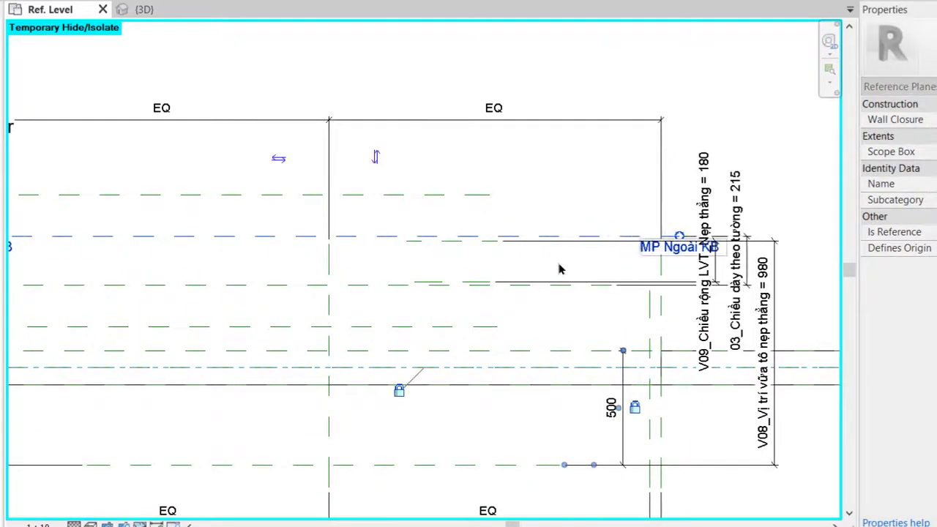
key("Escape")
left_click(469, 243)
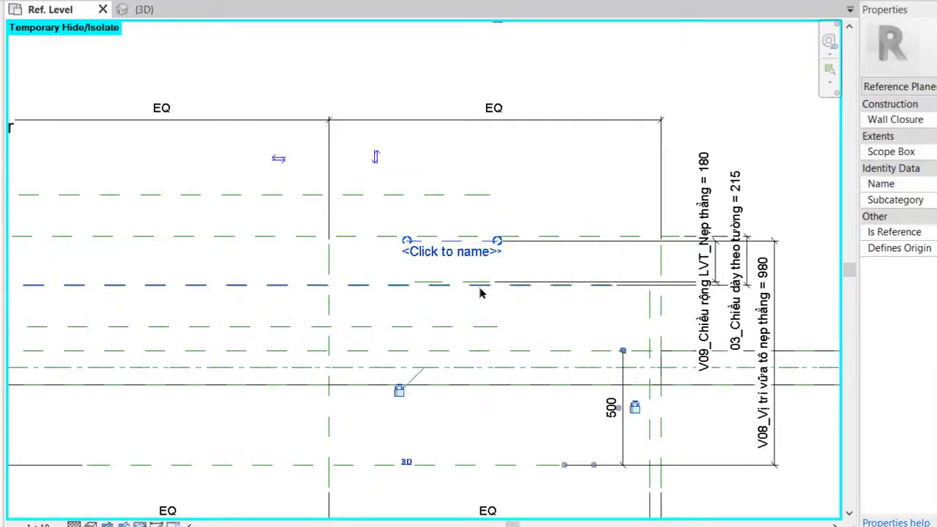
key("r")
key("p")
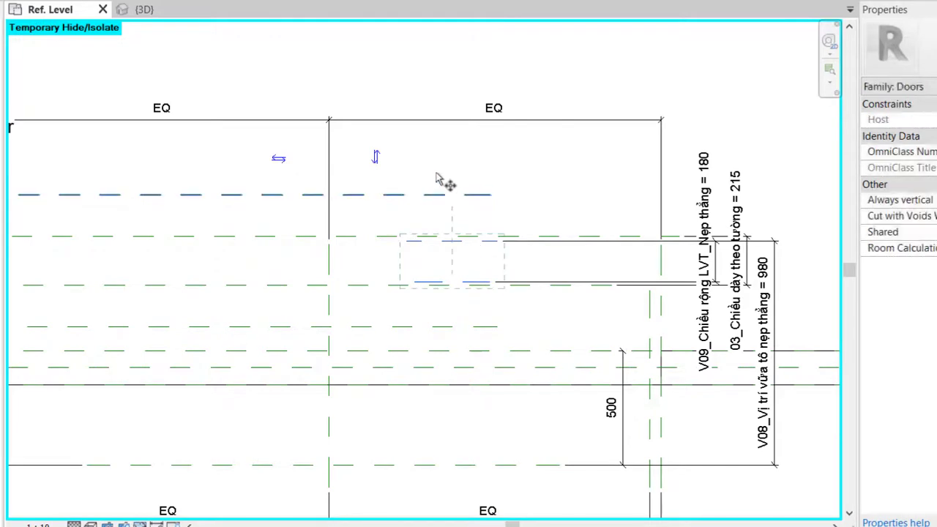
left_click(436, 170)
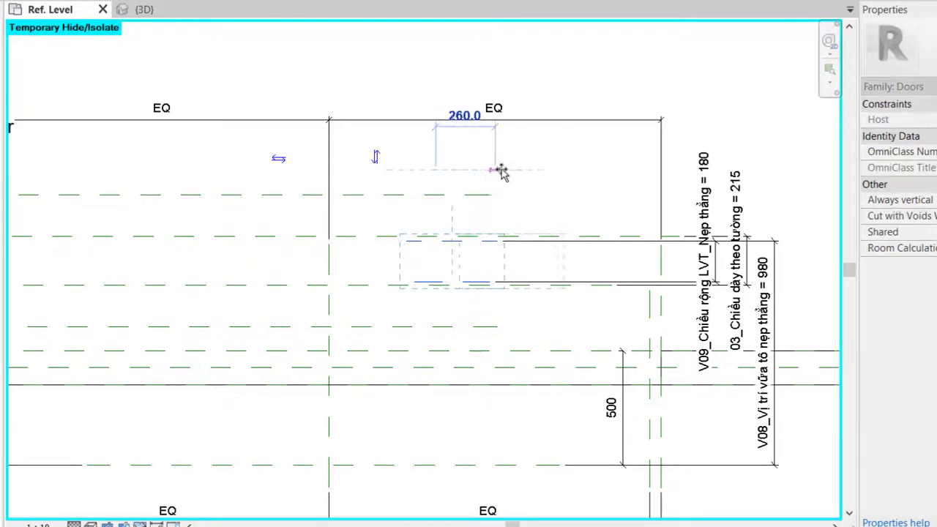
left_click(613, 176)
Extend MP Trong KB, the next unnamed plane and the upper horizontal plane rightward.
left_click(528, 295)
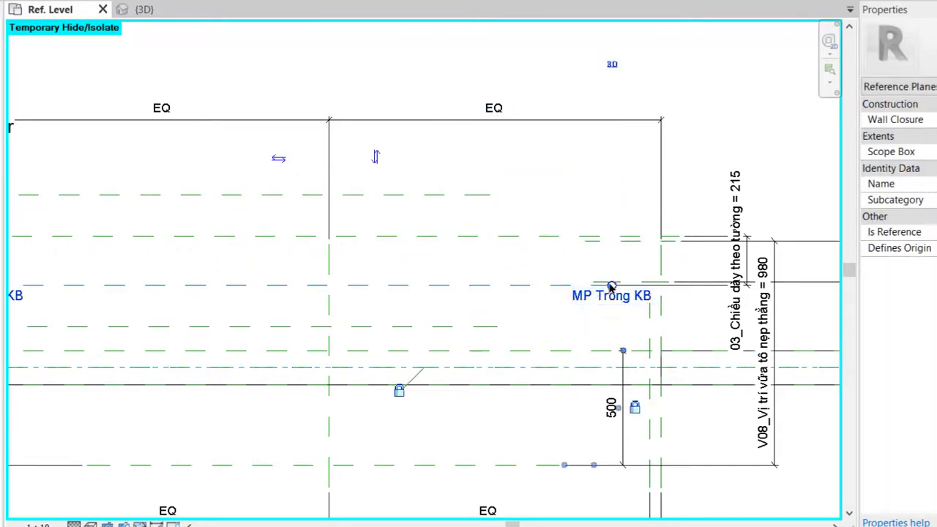
left_click_drag(612, 287, 692, 284)
left_click(511, 329)
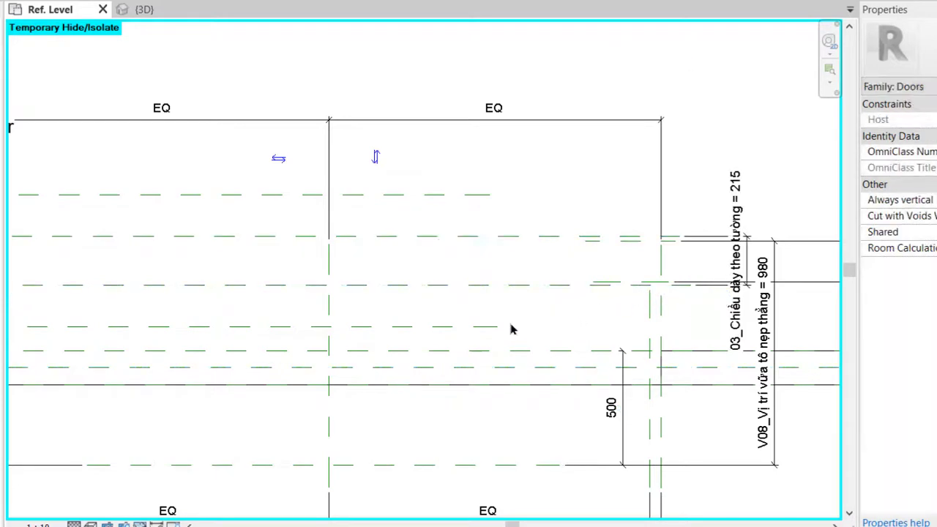
left_click(494, 330)
left_click_drag(498, 332, 690, 325)
scroll(488, 324, "down", 1)
middle_click_drag(488, 325, 554, 330)
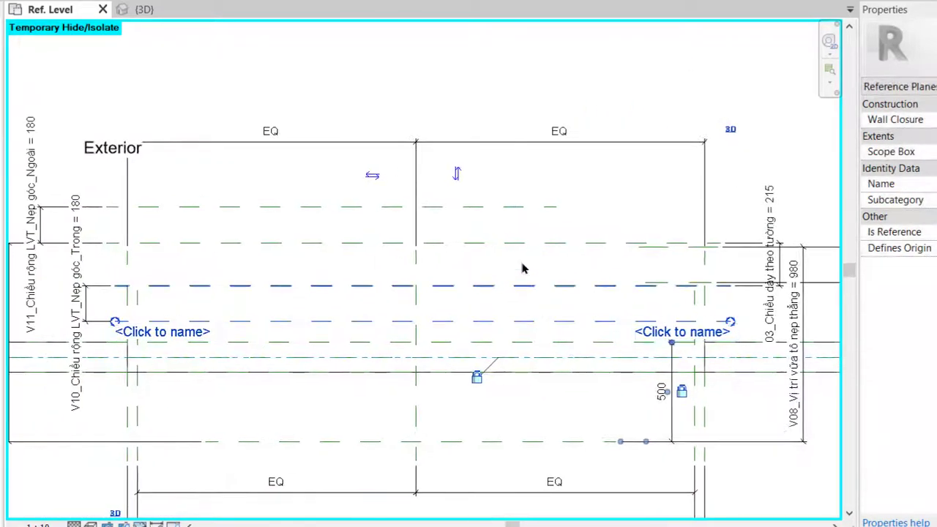
left_click(594, 195)
left_click(542, 208)
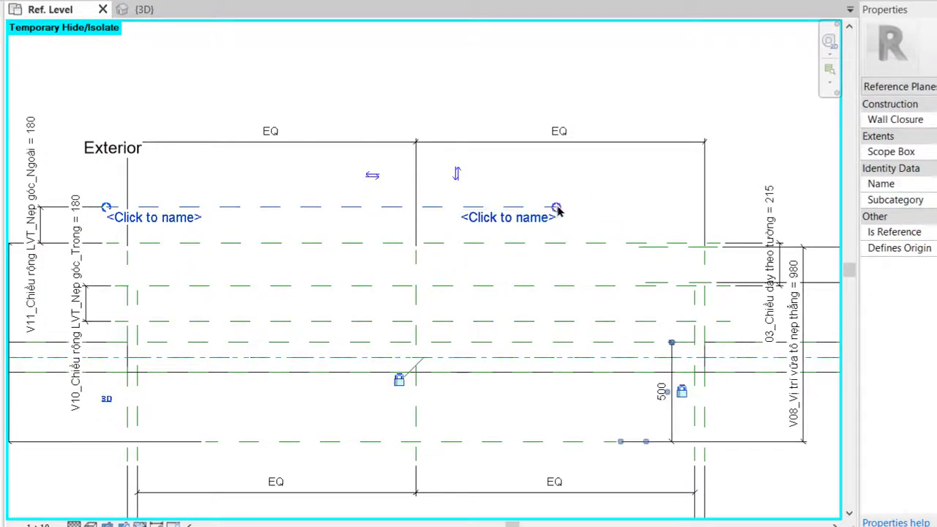
mouse_move(557, 211)
left_mouse_down()
mouse_move(711, 203)
mouse_move(737, 176)
left_mouse_up()
left_click(701, 180)
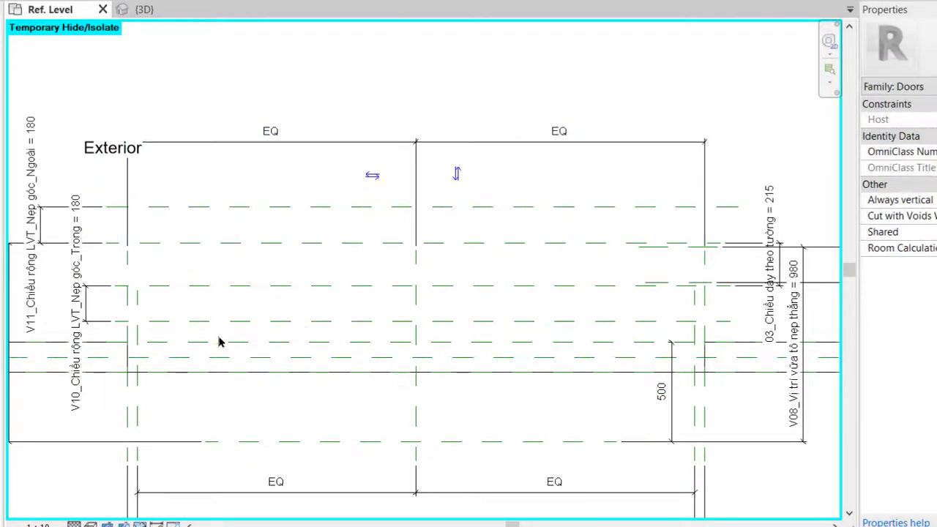
Lengthen the left and right jamb reference planes upward.
left_click(139, 307)
left_click_drag(137, 290, 137, 227)
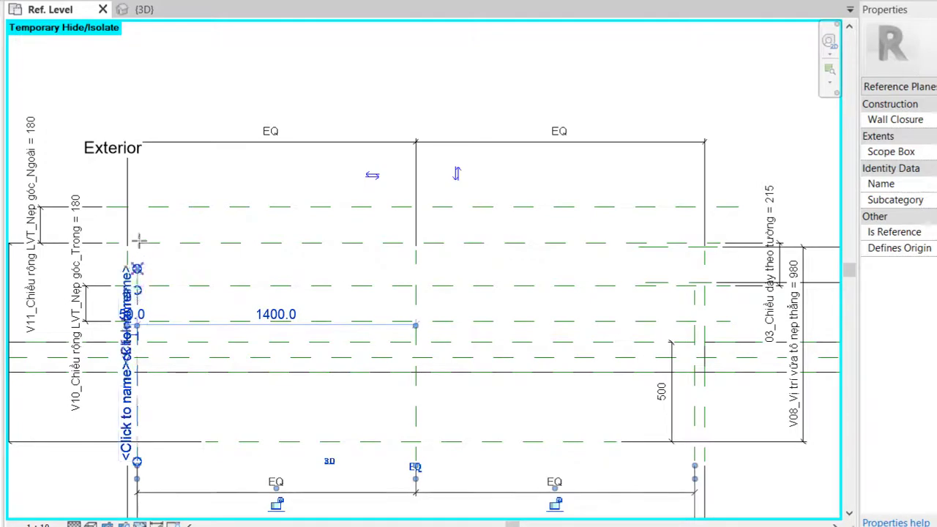
left_click(719, 318)
left_click(696, 318)
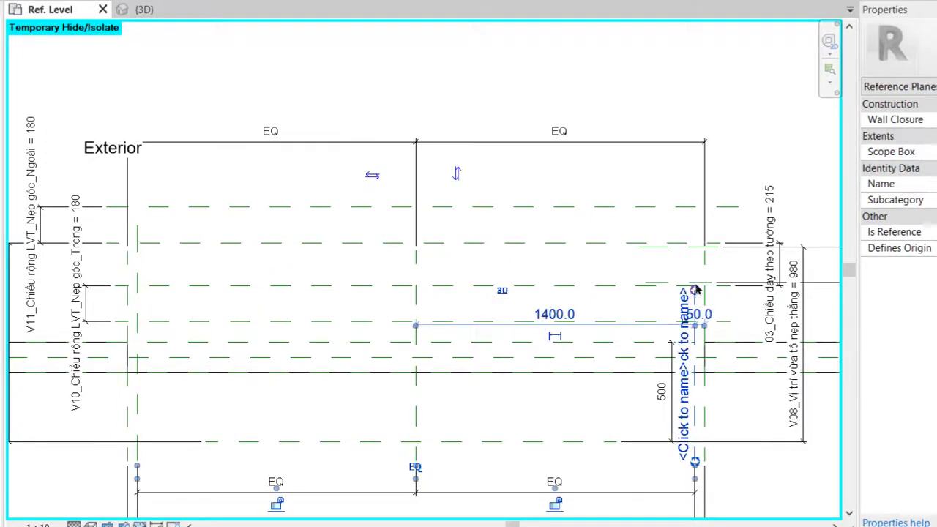
left_click_drag(695, 290, 695, 227)
key("Escape")
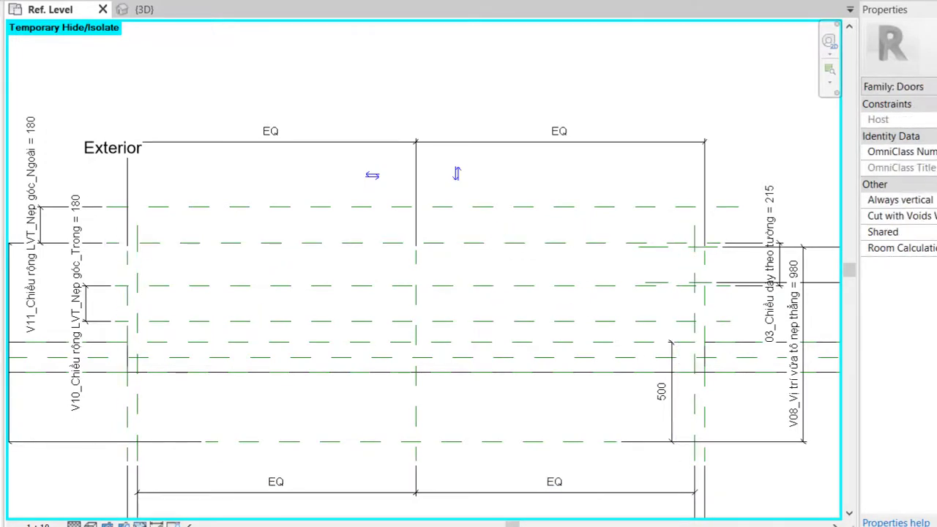
Draw new vertical reference planes beside the left and right jambs with RP.
key("r")
key("p")
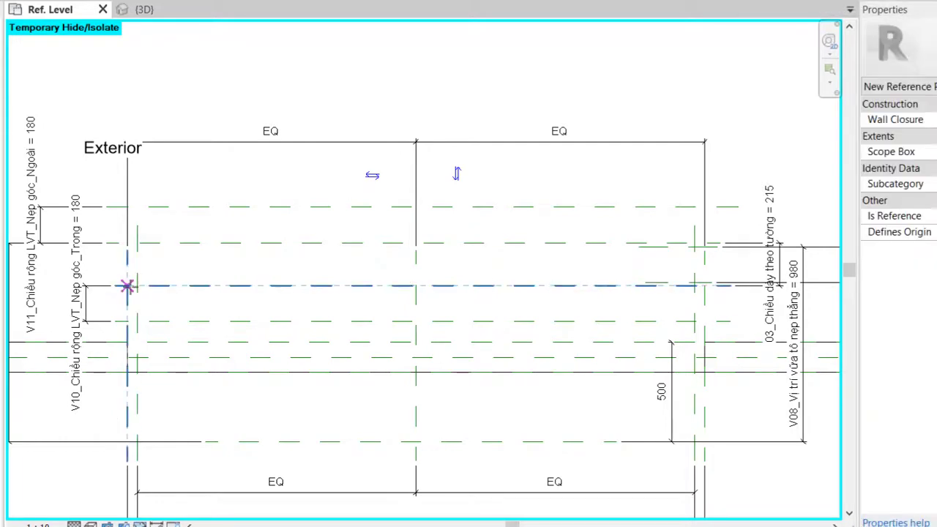
scroll(125, 286, "up", 2)
scroll(129, 271, "up", 2)
left_click(134, 192)
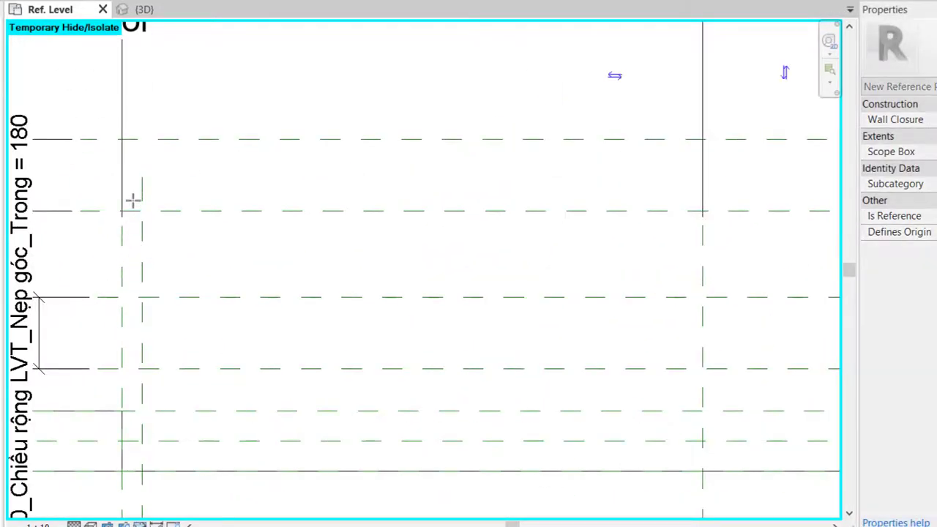
left_click(134, 272)
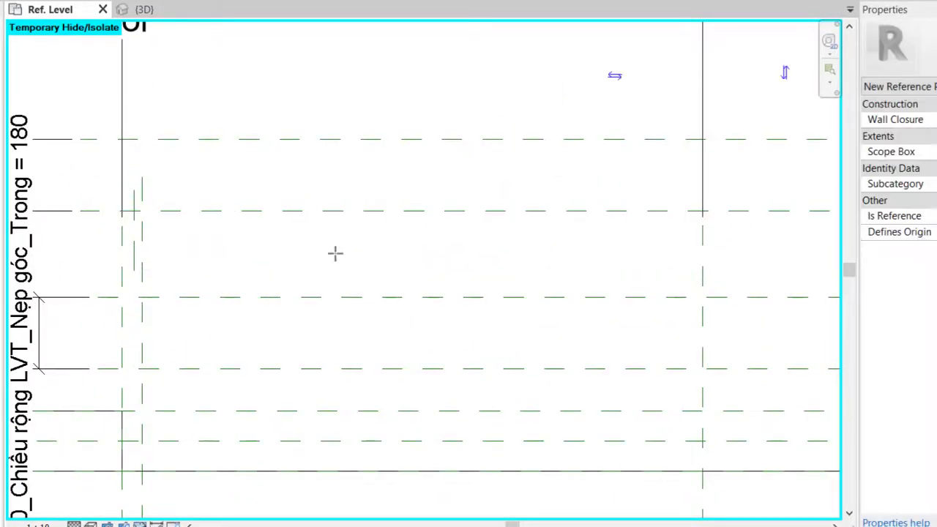
scroll(454, 264, "down", 3)
scroll(566, 260, "up", 2)
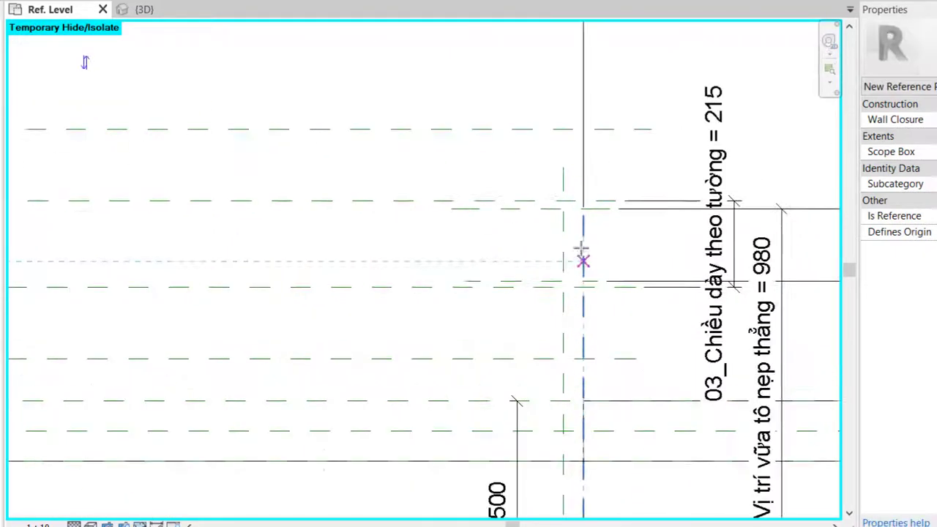
scroll(569, 188, "up", 2)
left_click(566, 173)
left_click(568, 278)
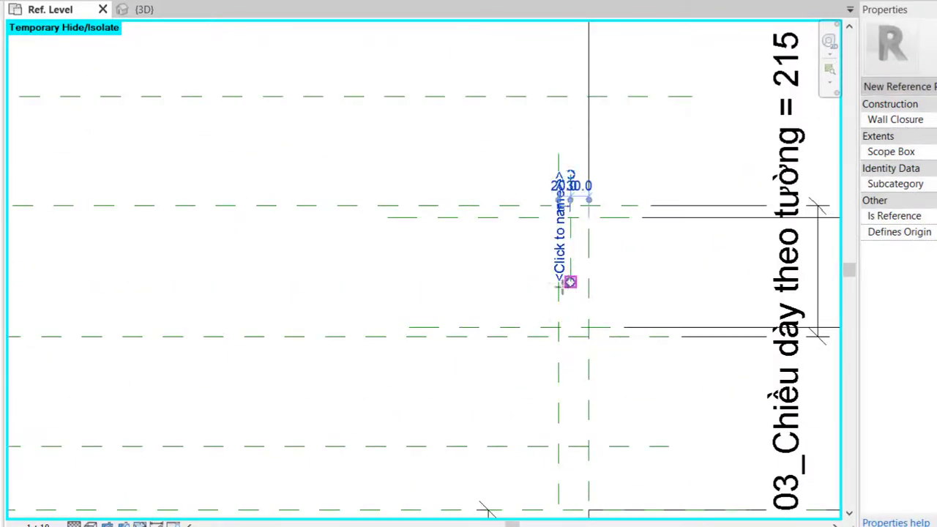
key("Escape")
key("Escape")
Dimension the right jamb to its new plane and set the offset to 10.
key("d")
key("i")
left_click(559, 262)
left_click(570, 255)
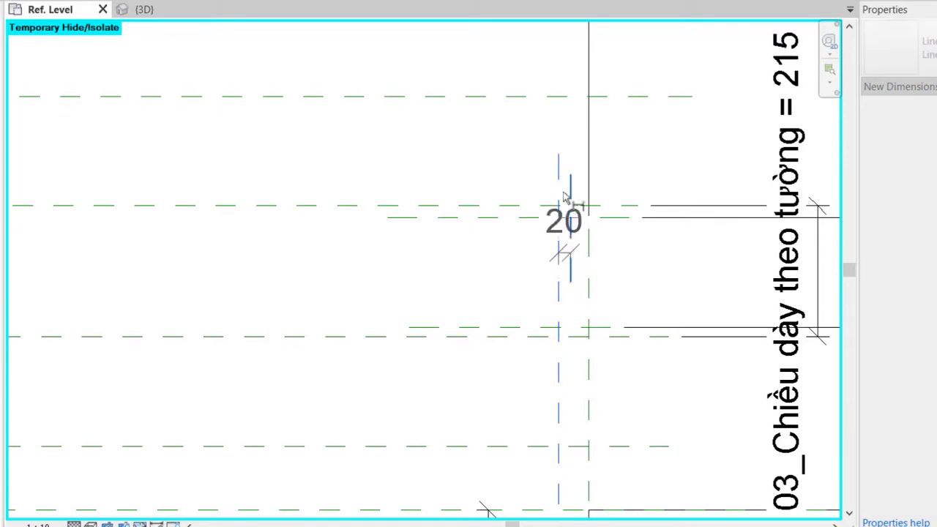
left_click(549, 136)
key("Escape")
key("Escape")
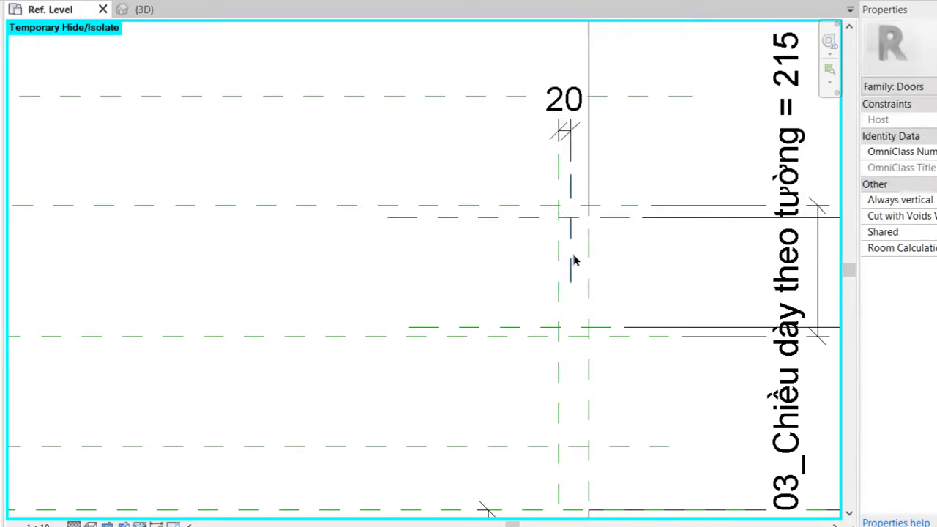
left_click(571, 259)
type("10")
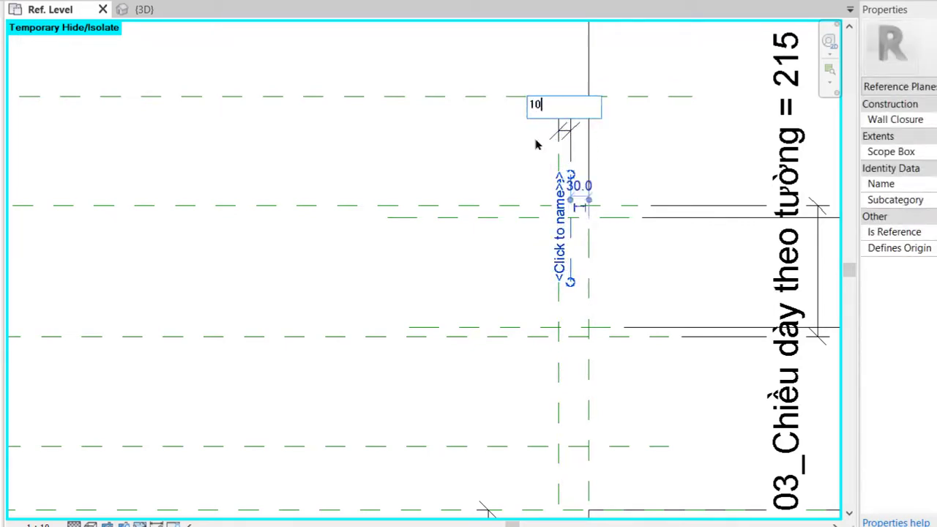
key("Return")
left_click(435, 136)
left_click(571, 170)
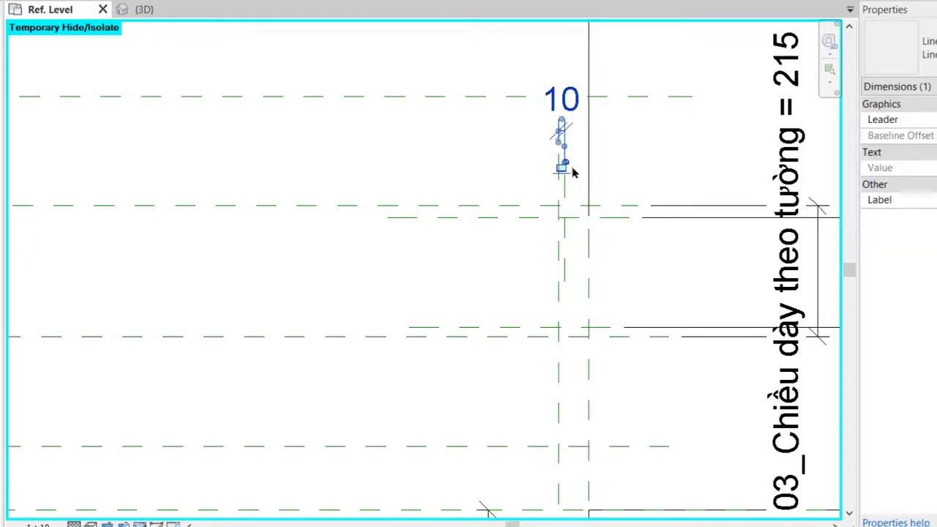
scroll(374, 247, "down", 2)
key("Escape")
Dimension the left jamb to its new plane and change the 21 offset to 10.
mouse_move(366, 246)
middle_mouse_down()
mouse_move(533, 266)
mouse_move(241, 285)
mouse_move(592, 268)
middle_mouse_up()
scroll(288, 280, "down", 2)
scroll(314, 267, "up", 2)
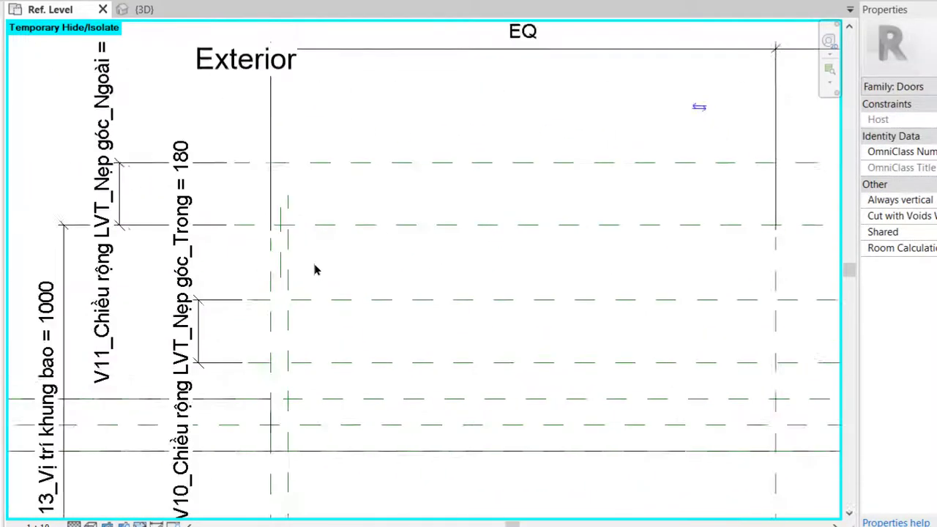
scroll(318, 268, "up", 2)
key("d")
key("i")
left_click(285, 268)
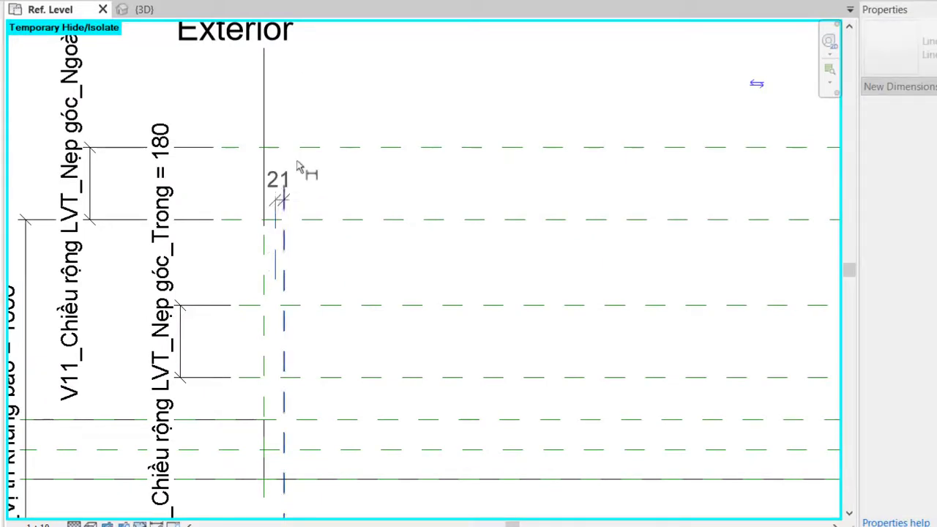
left_click(314, 120)
key("Escape")
key("Escape")
left_click(276, 268)
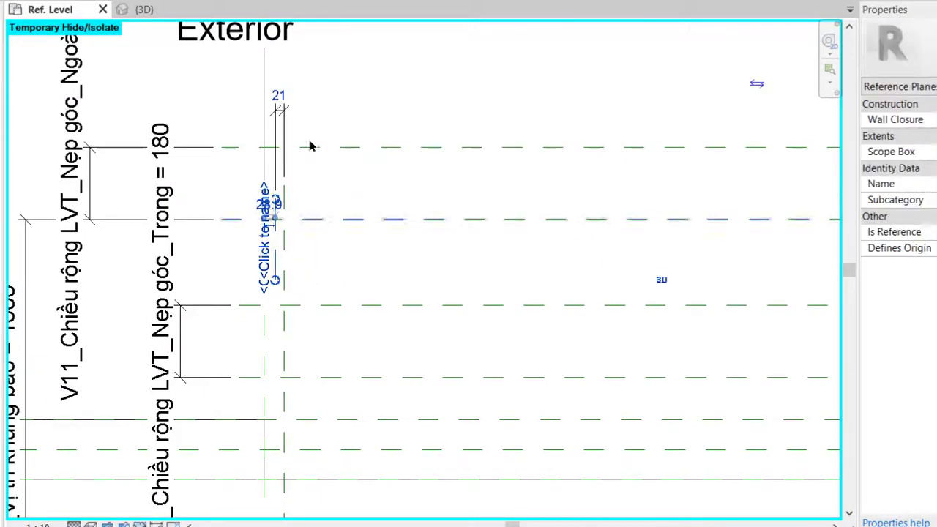
type("10")
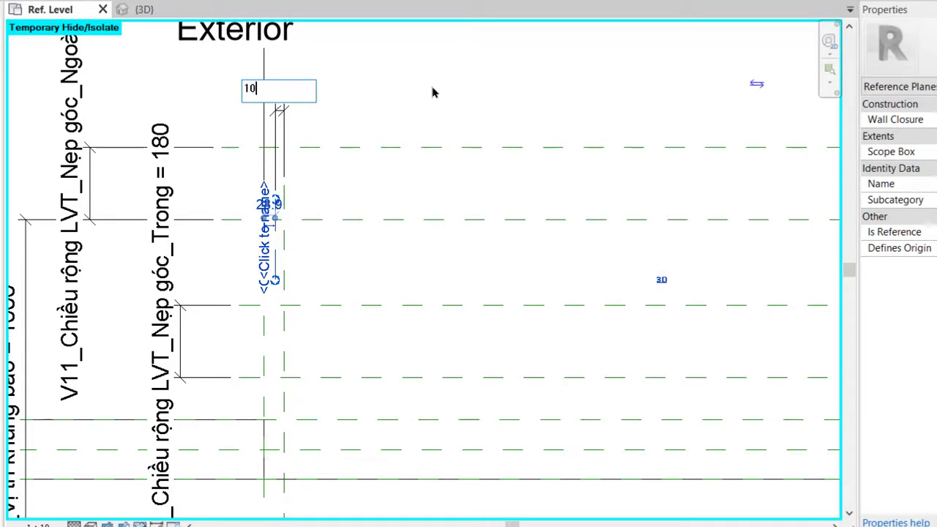
key("Return")
left_click(284, 110)
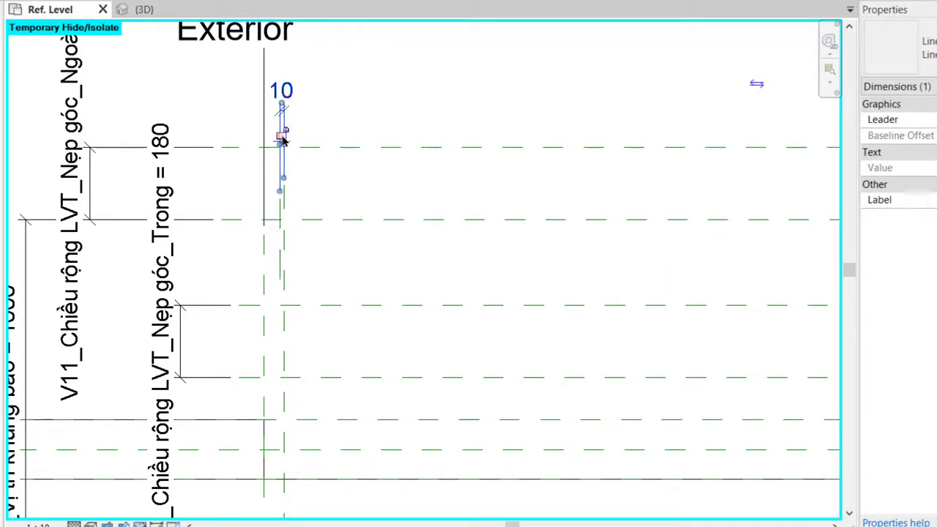
key("Escape")
Zoom to fit, then draw two short vertical reference planes inside the door opening.
key("z")
key("f")
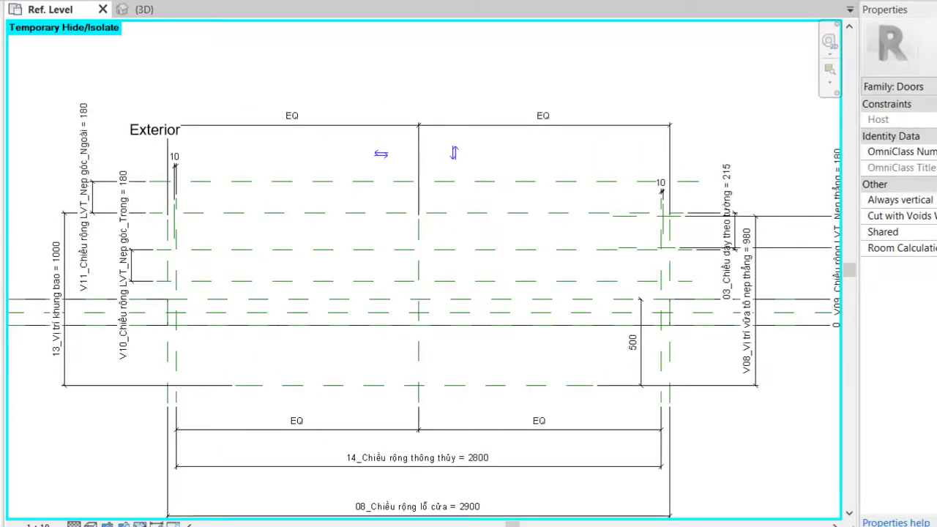
key("r")
key("p")
left_click(324, 212)
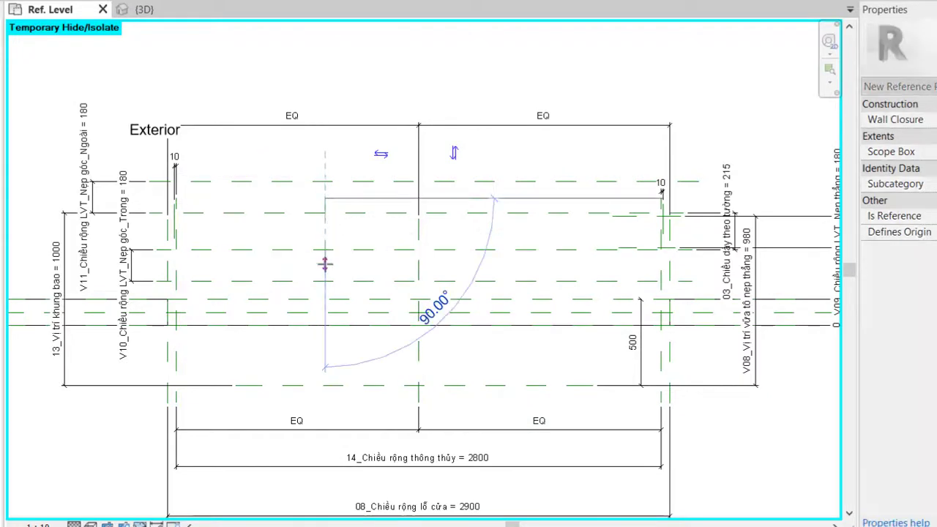
left_click(325, 264)
left_click(508, 213)
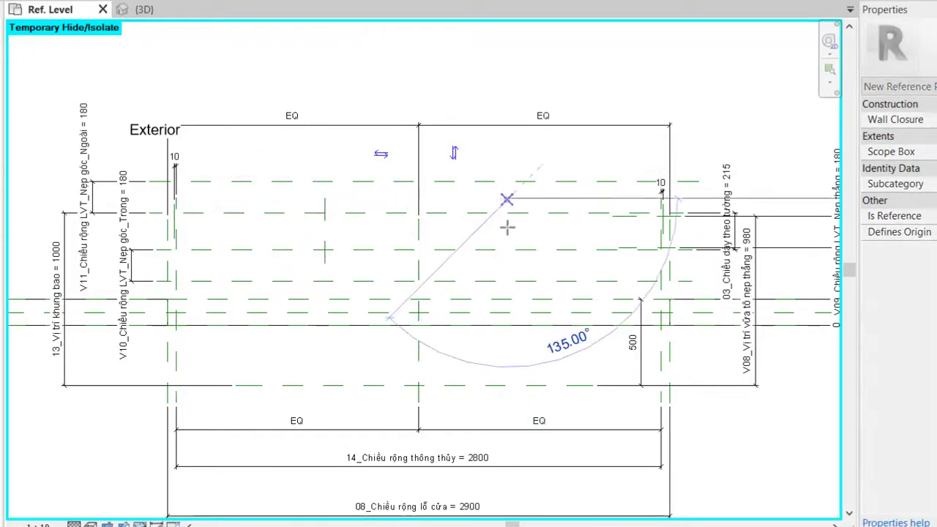
left_click(509, 264)
key("Escape")
key("Escape")
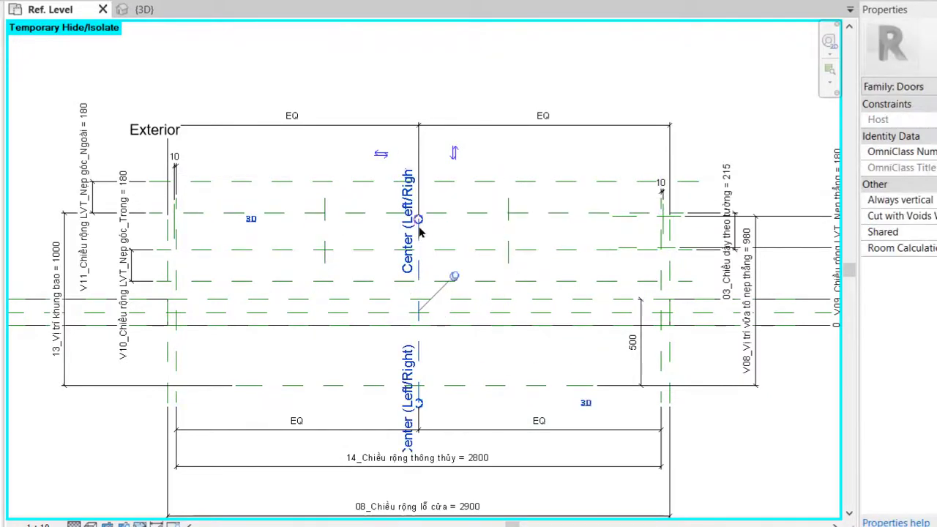
Check the centre and a horizontal reference plane, then clear the selection.
left_click(419, 224)
scroll(419, 224, "up", 2)
left_click(444, 263)
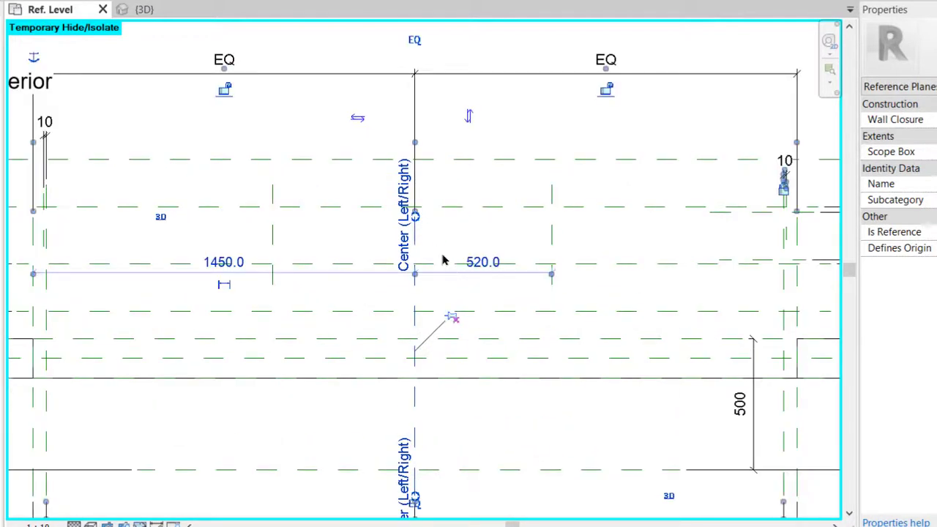
left_click_drag(444, 263, 428, 240)
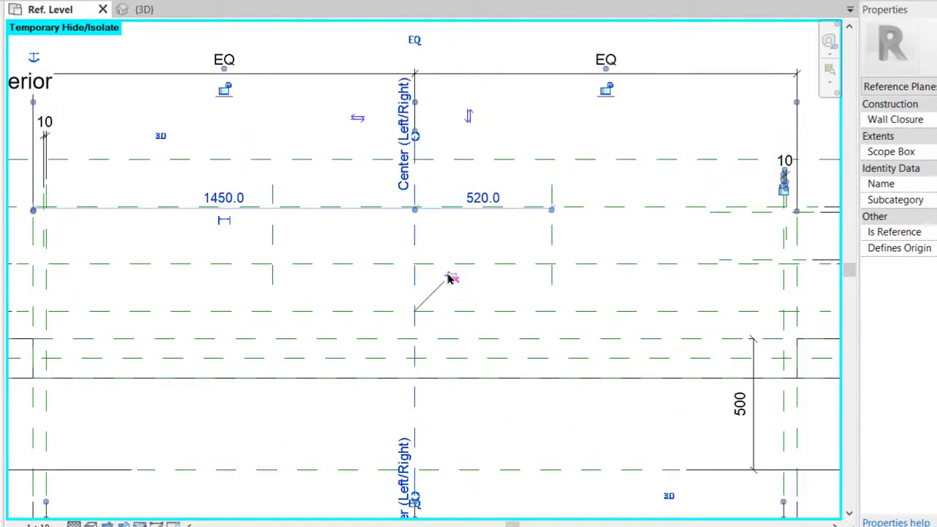
key("Escape")
scroll(596, 157, "down", 1)
Dimension the left leaf plane to the centre plane (540) and centre to right leaf plane (520).
key("d")
key("i")
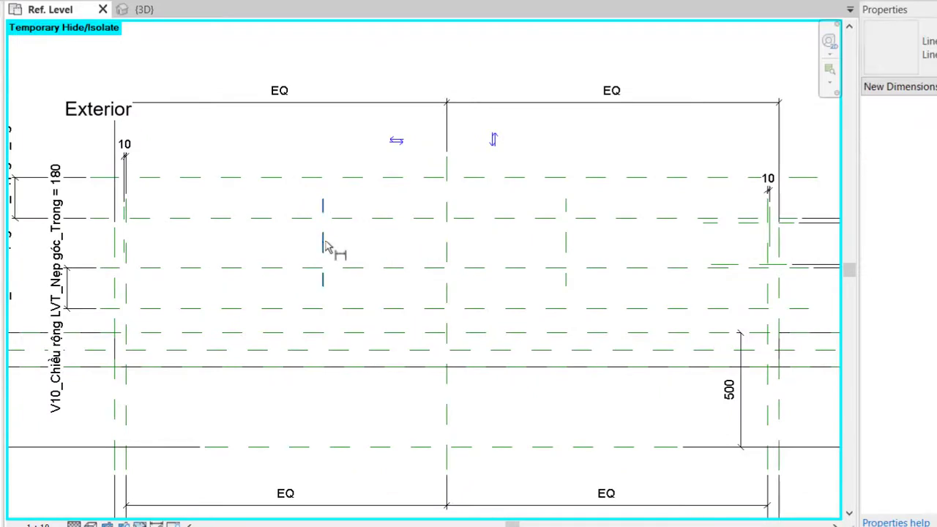
left_click(323, 243)
scroll(410, 287, "down", 1)
left_click(438, 292)
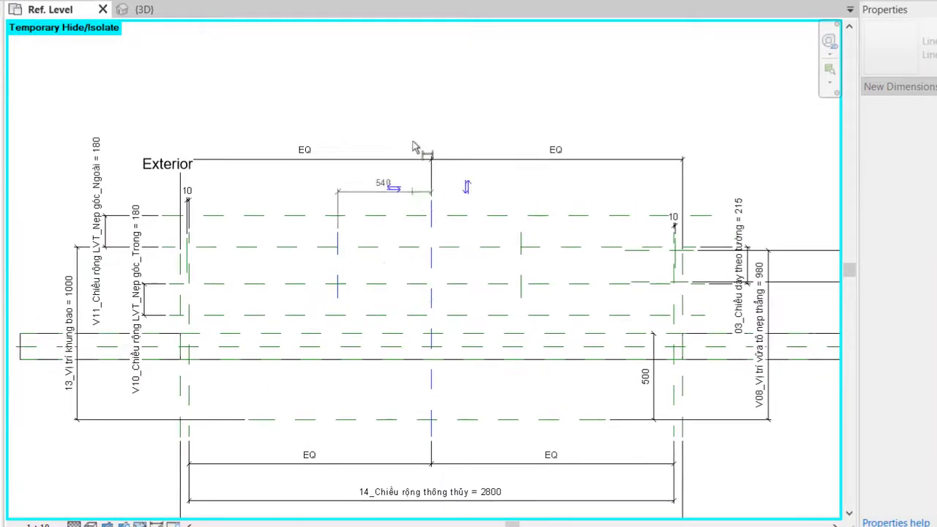
left_click(430, 93)
left_click(434, 269)
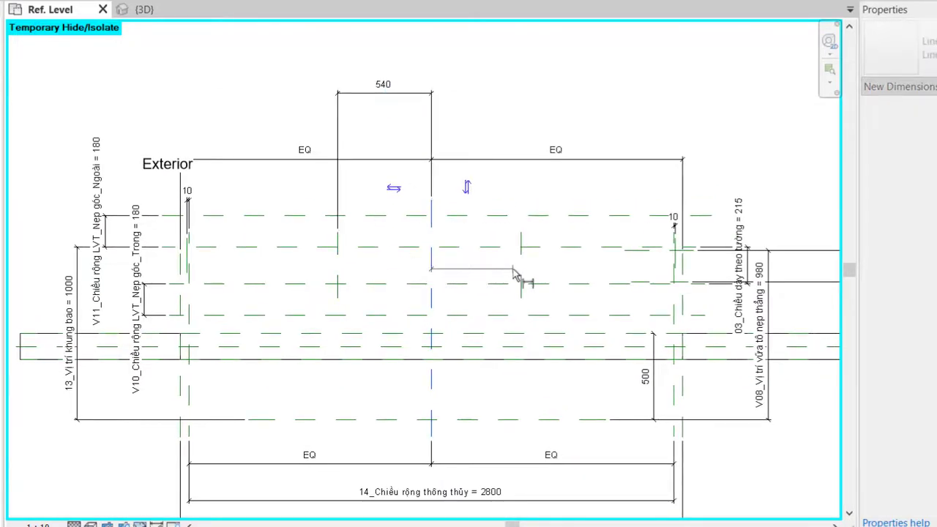
left_click(520, 218)
left_click(513, 63)
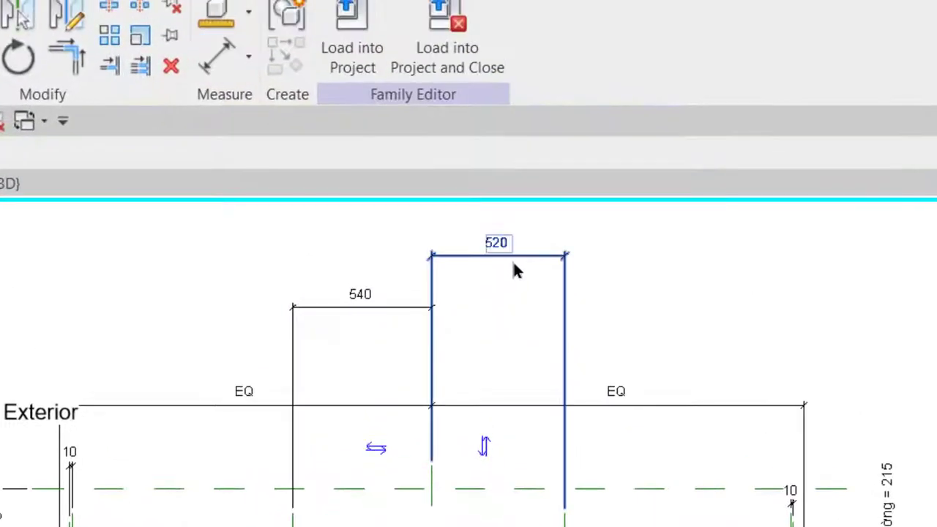
Label both leaf dimensions with C02_ChieuRongCanh, making them 705.
left_click(514, 269)
left_click(411, 313, "ctrl")
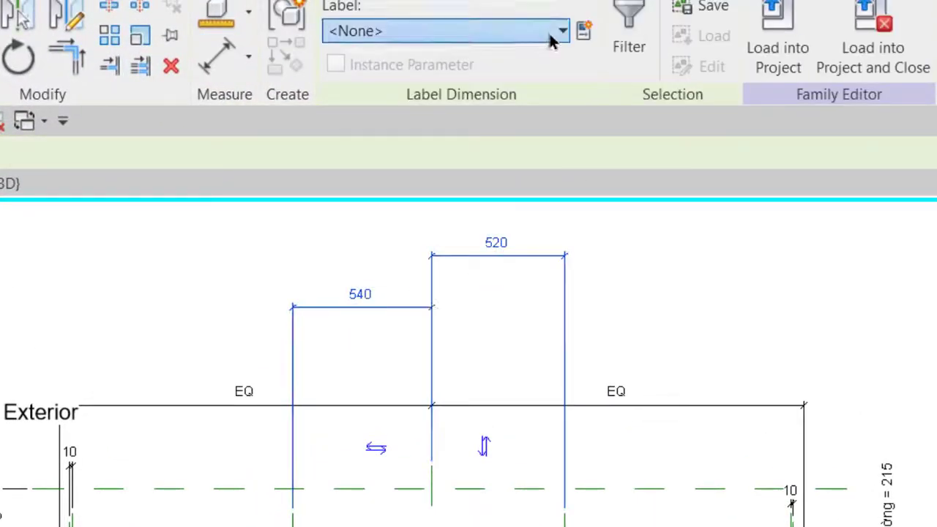
left_click(553, 33)
scroll(499, 326, "down", 2)
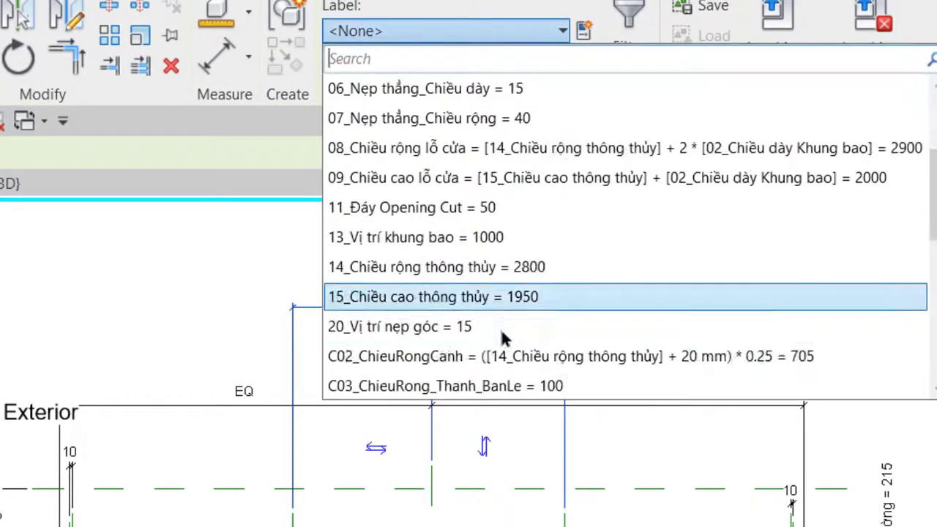
left_click(496, 356)
left_click(736, 306)
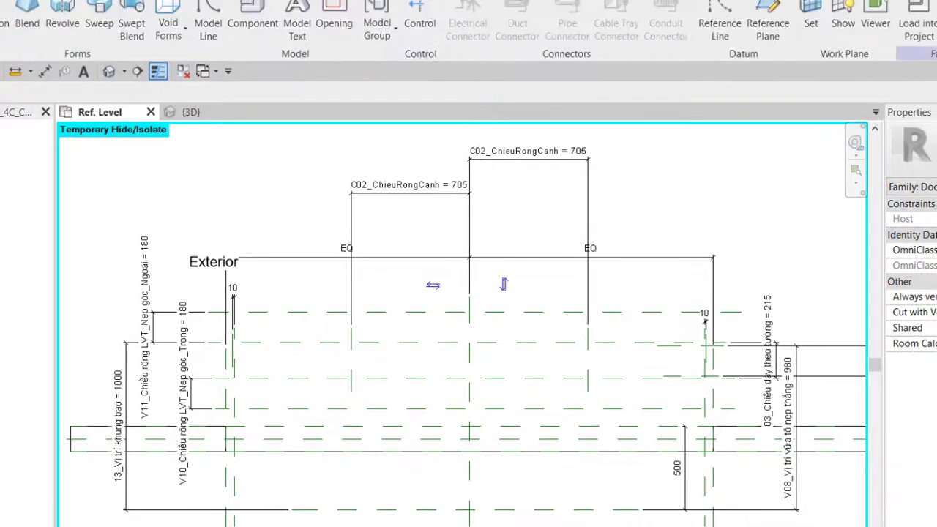
Draw a reference line from near the frame's upper-left corner, angled up-right.
left_click(717, 21)
scroll(257, 330, "up", 3)
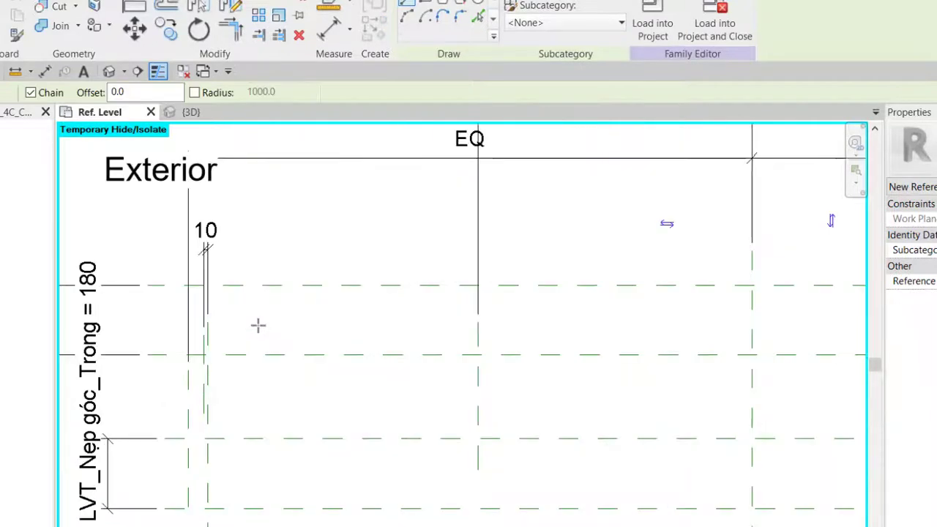
middle_click_drag(241, 329, 226, 366)
left_click(224, 371)
left_click(364, 258)
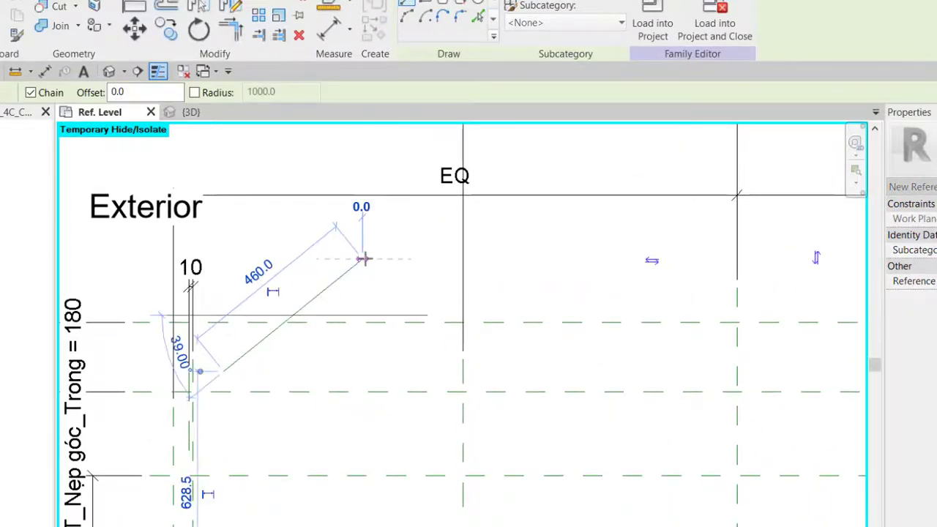
key("Escape")
key("Escape")
Dimension the line's start to the vertical and horizontal planes (89 and 53).
key("d")
key("i")
scroll(227, 398, "up", 2)
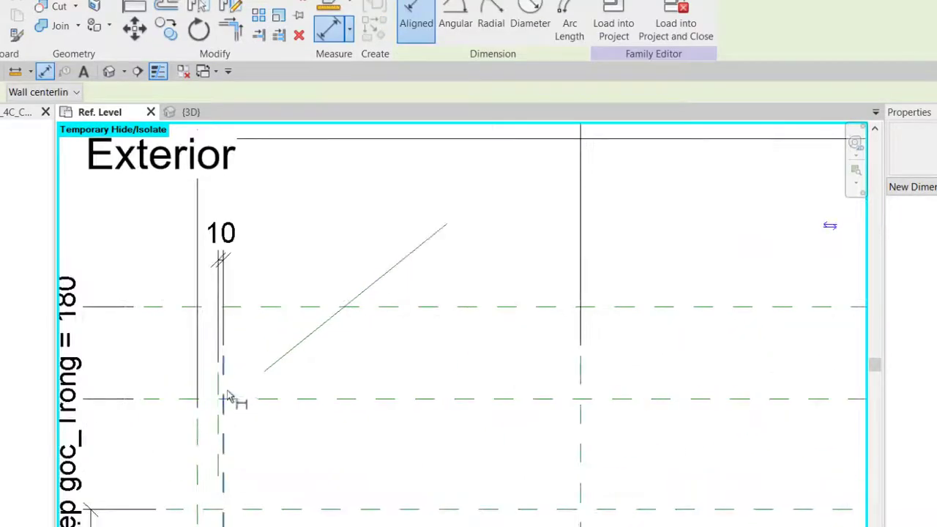
left_click(264, 372)
left_click(275, 295)
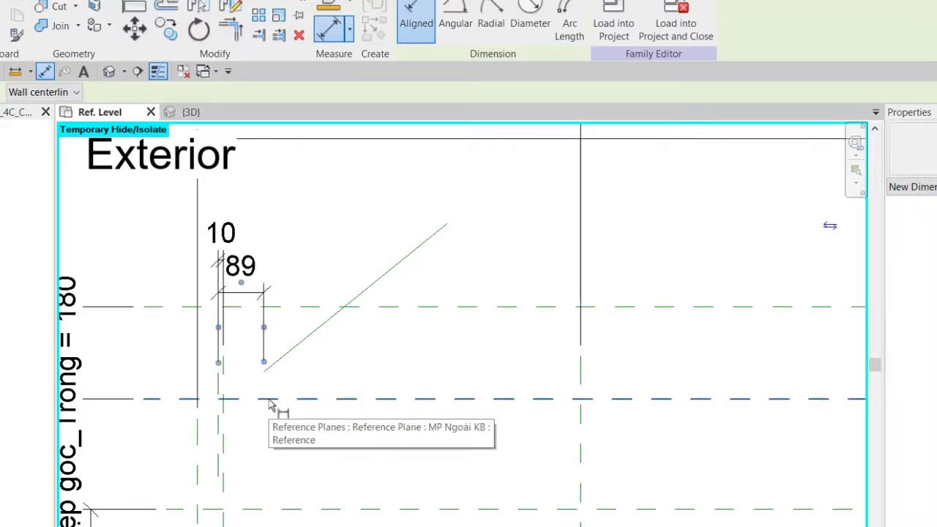
left_click(270, 404)
left_click(263, 372)
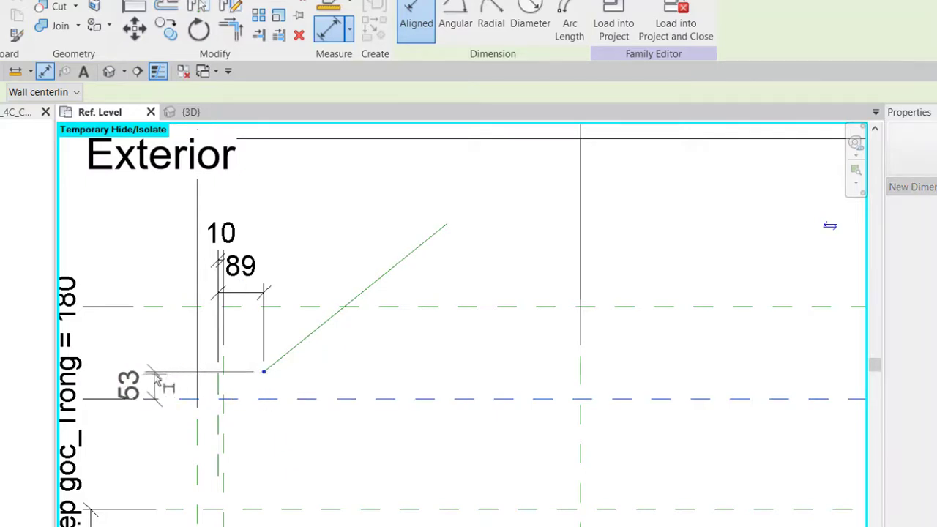
left_click(156, 378)
key("Escape")
key("Escape")
Set both start offsets to 0 so the line begins at the frame's inner corner.
left_click(297, 354)
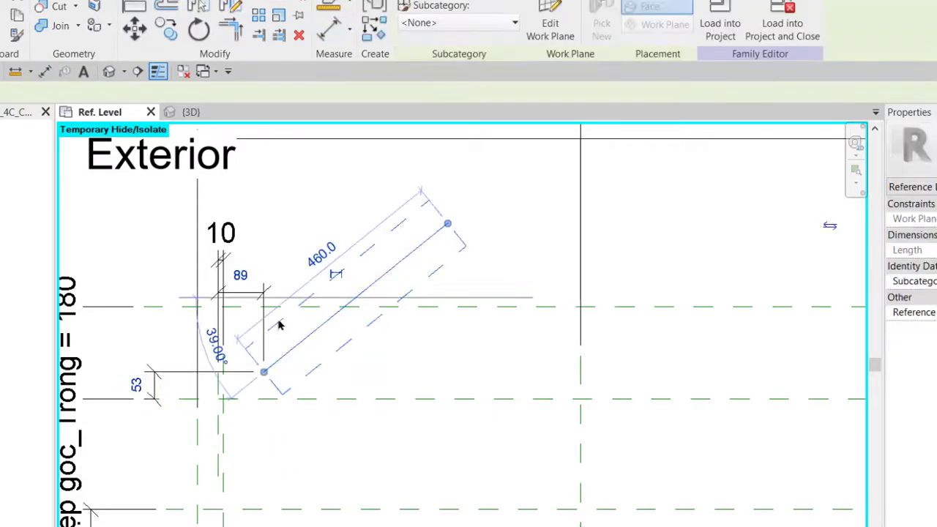
left_click(246, 282)
type("0")
key("Return")
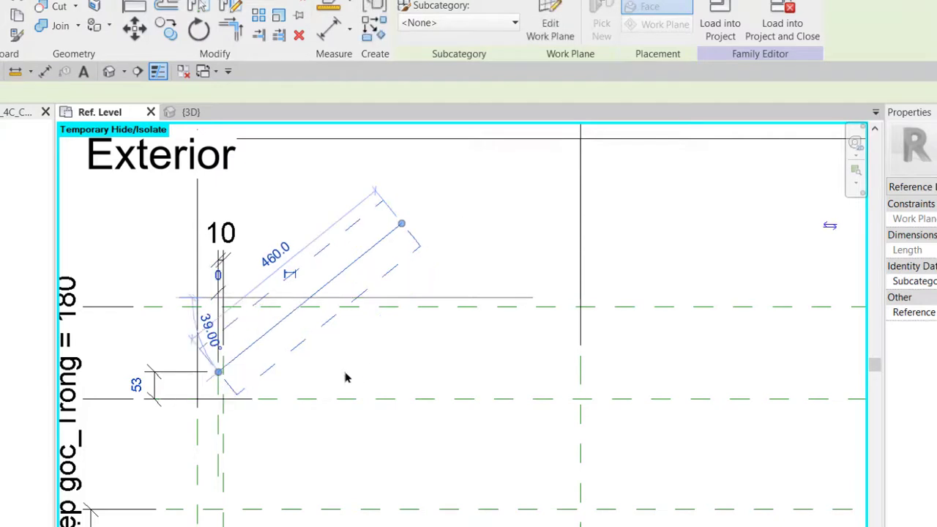
left_click(134, 387)
type("0")
key("Return")
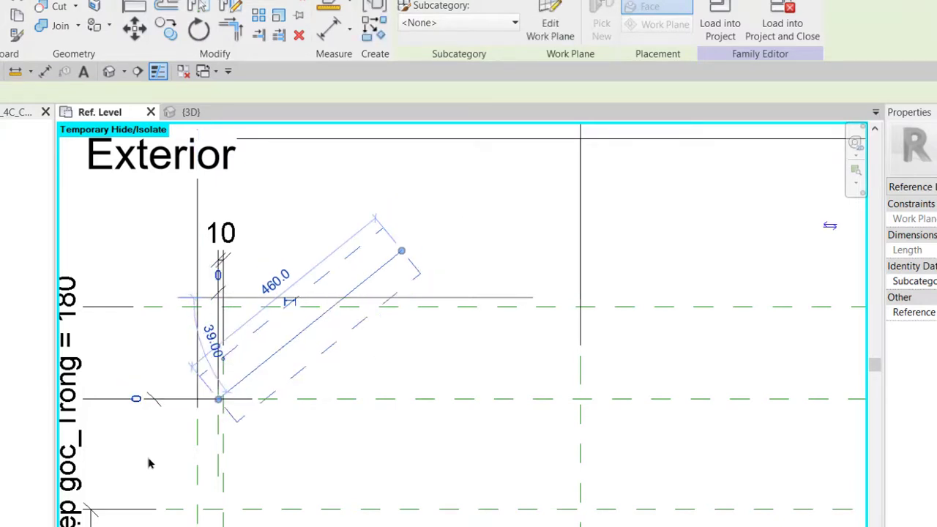
left_click(152, 463)
Make the line's 460 length dimension permanent.
left_click(158, 409)
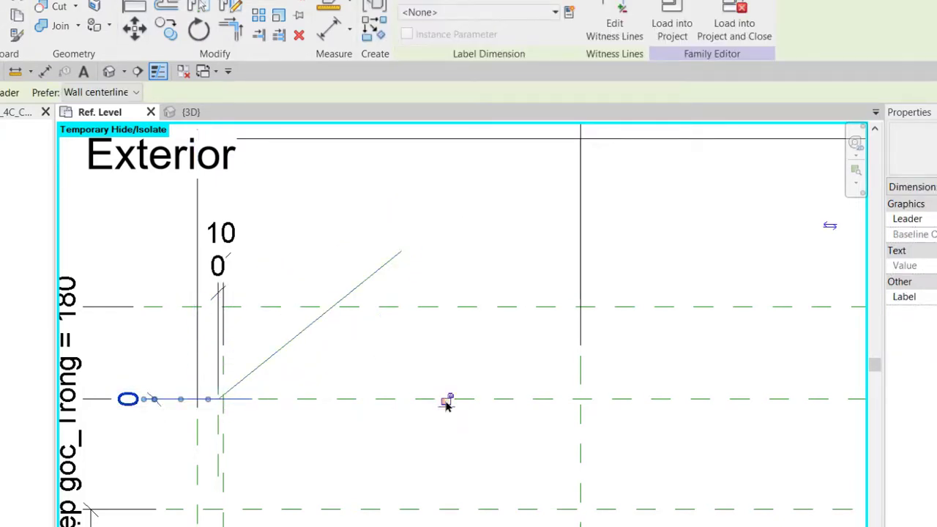
left_click(224, 295)
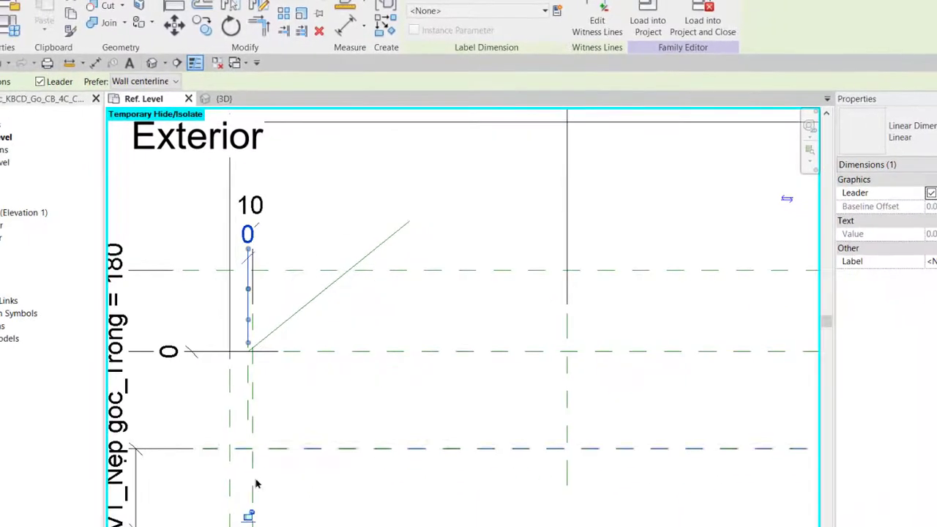
left_click(373, 296)
left_click(349, 277)
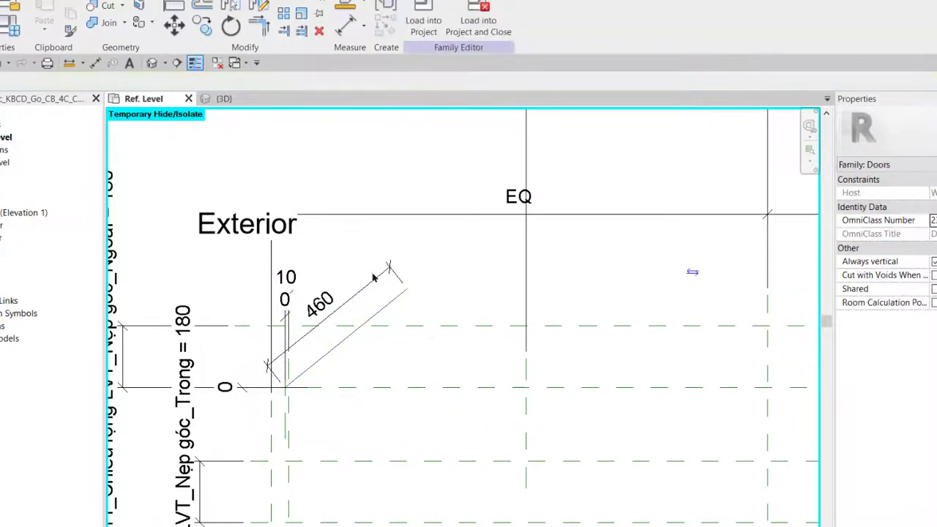
left_click(322, 233)
Move the Exterior text note up out of the way.
left_click(321, 233)
scroll(340, 287, "down", 2)
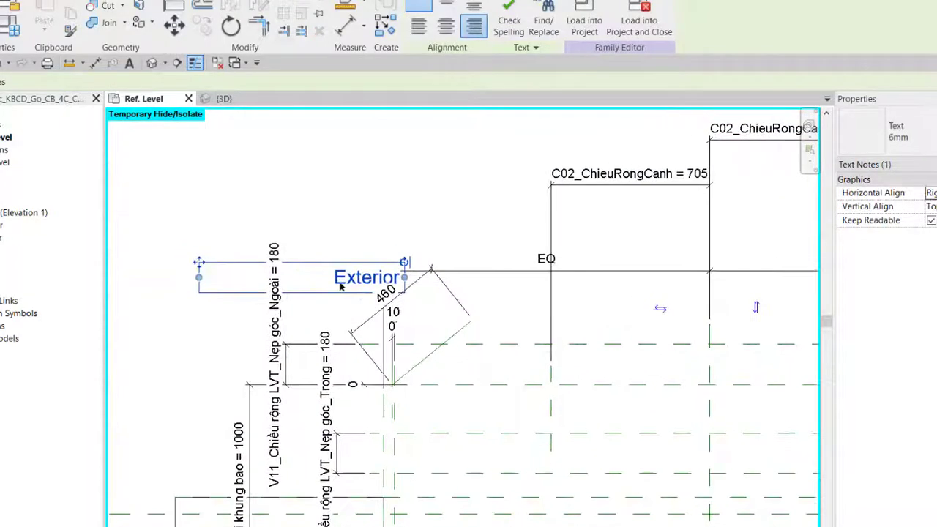
left_click_drag(199, 263, 144, 164)
left_click(423, 250)
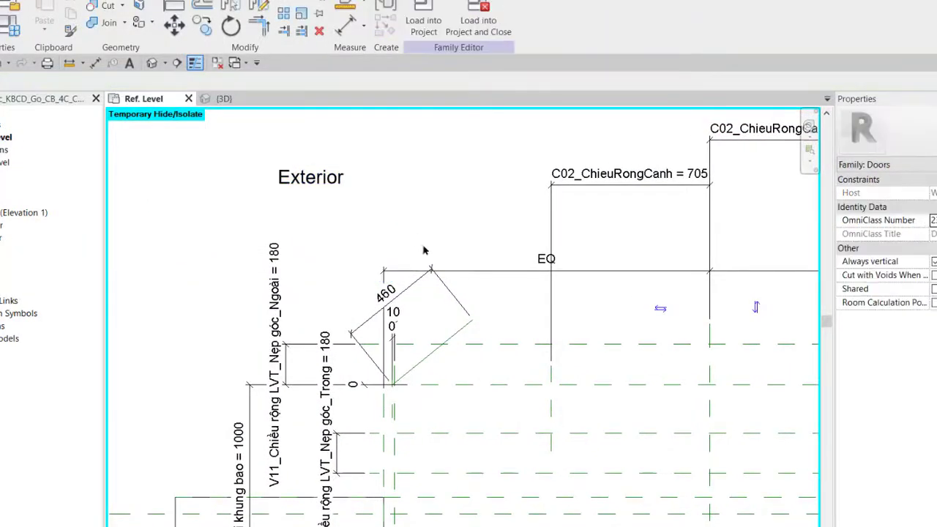
Label the 460 length dimension C02_ChieuRongCanh, lengthening the line to 705.
left_click(419, 291)
scroll(513, 315, "up", 2)
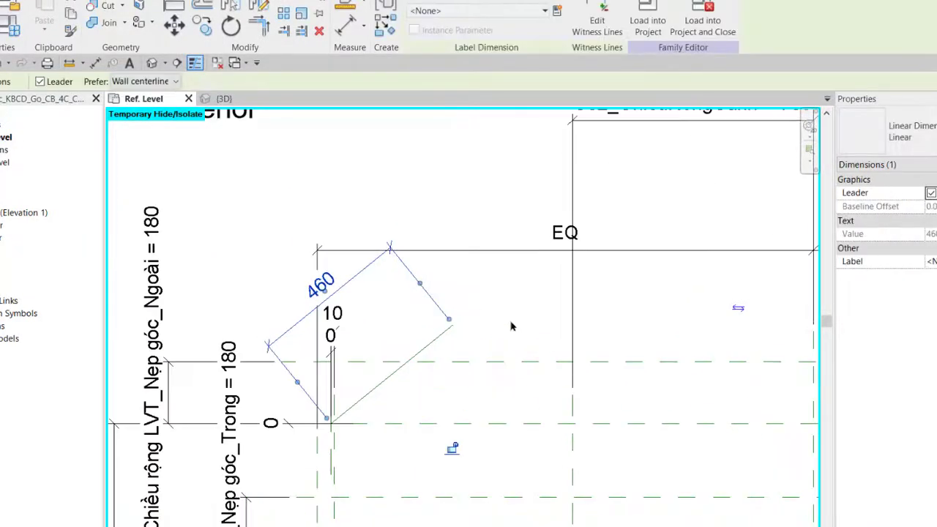
left_click(534, 11)
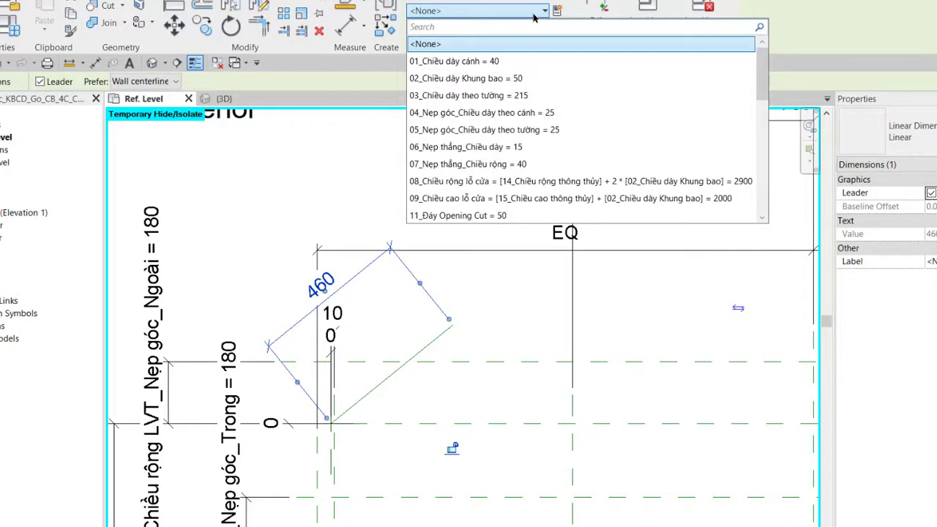
scroll(469, 112, "down", 3)
left_click(469, 146)
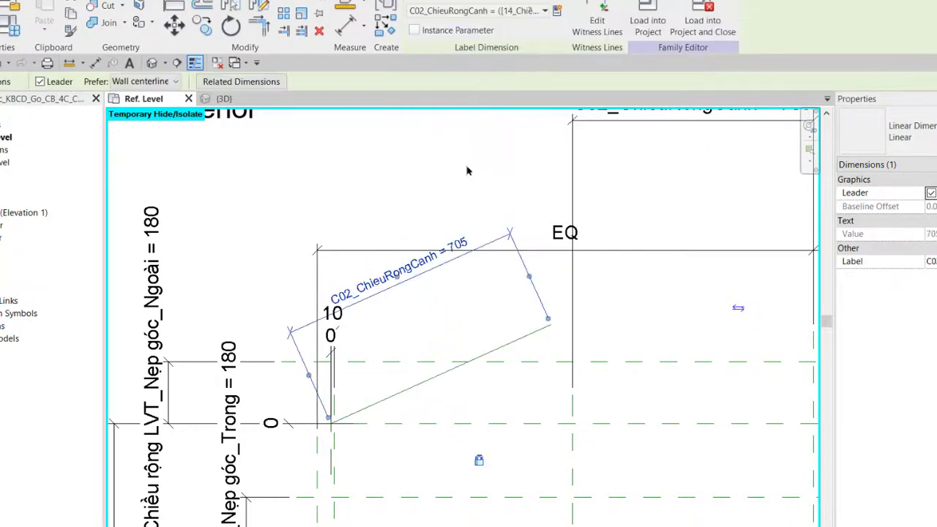
key("Escape")
middle_click_drag(468, 170, 404, 156)
Place an angular dimension on the diagonal reference line, reading 24.24°.
key("d")
key("i")
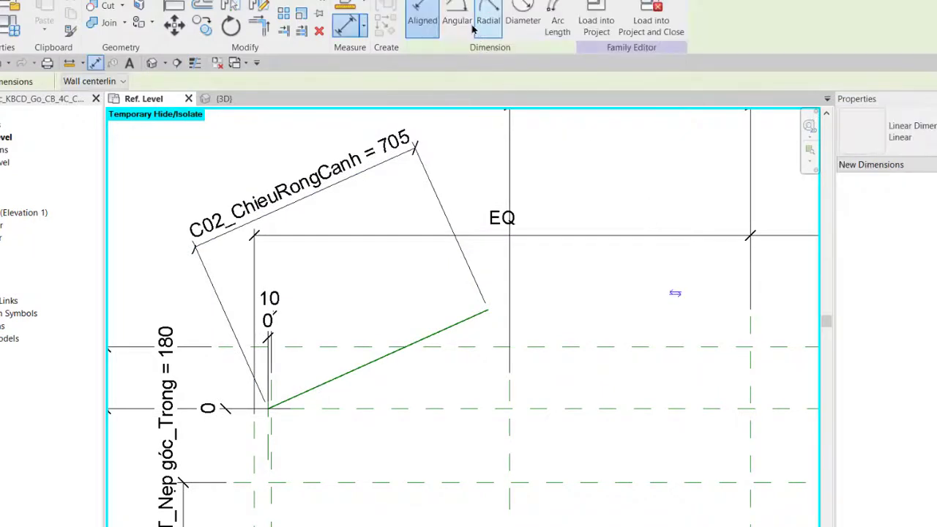
left_click(469, 26)
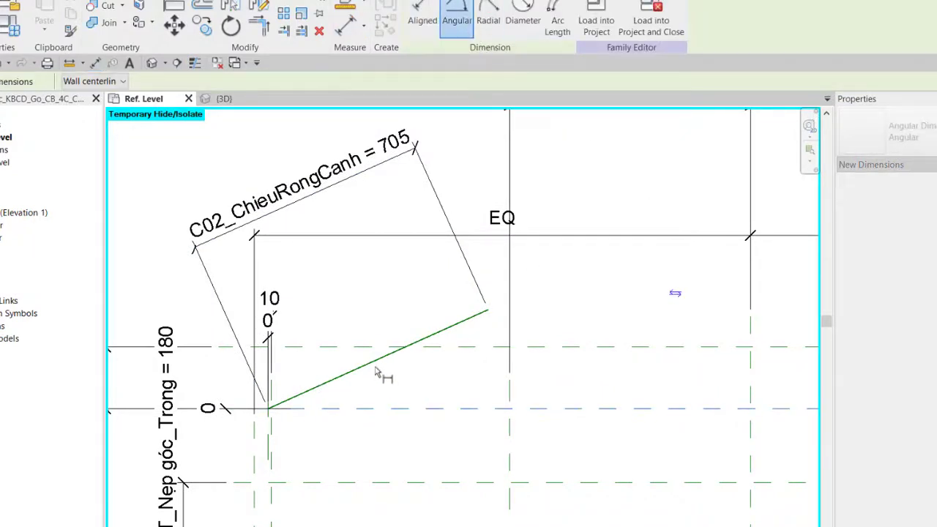
left_click(431, 370)
key("Escape")
key("Escape")
left_click(432, 373)
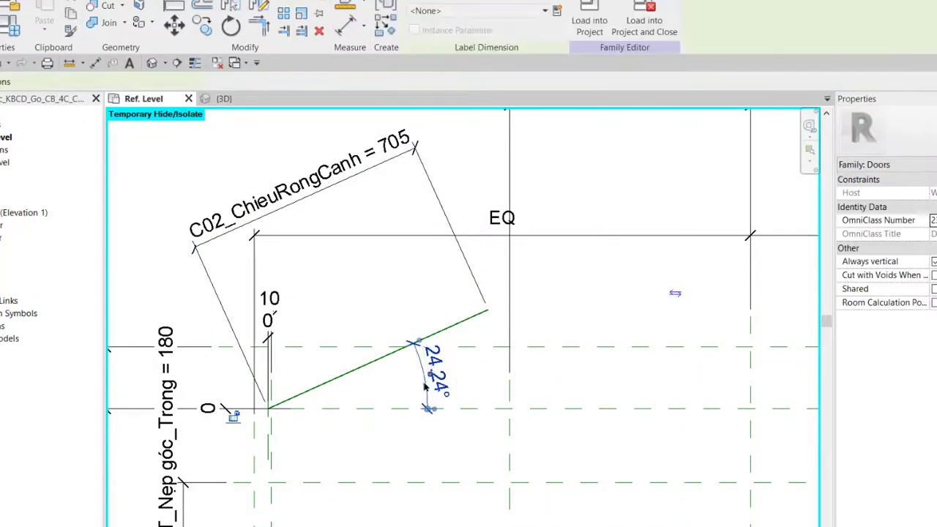
Label the angle with the instance shared parameter 21_3D_GocMoCua_1.
left_click(556, 12)
left_click(551, 130)
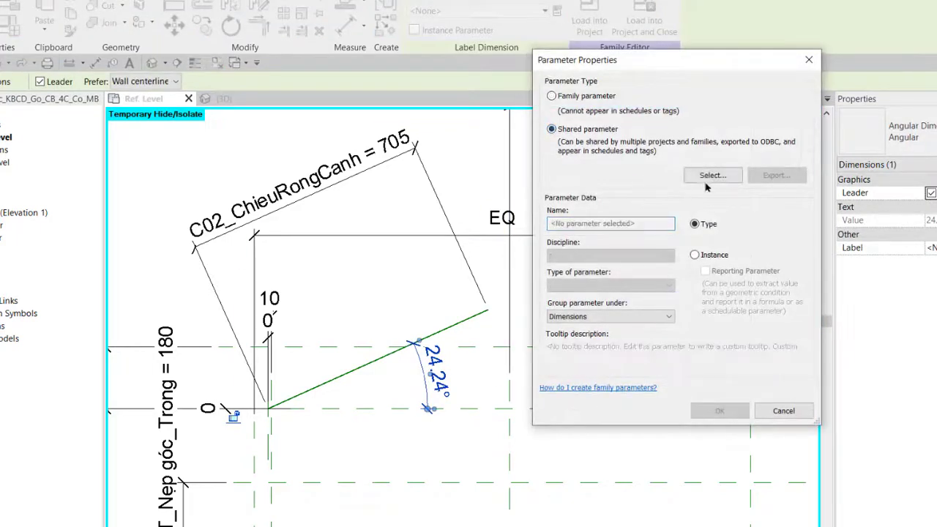
left_click(713, 176)
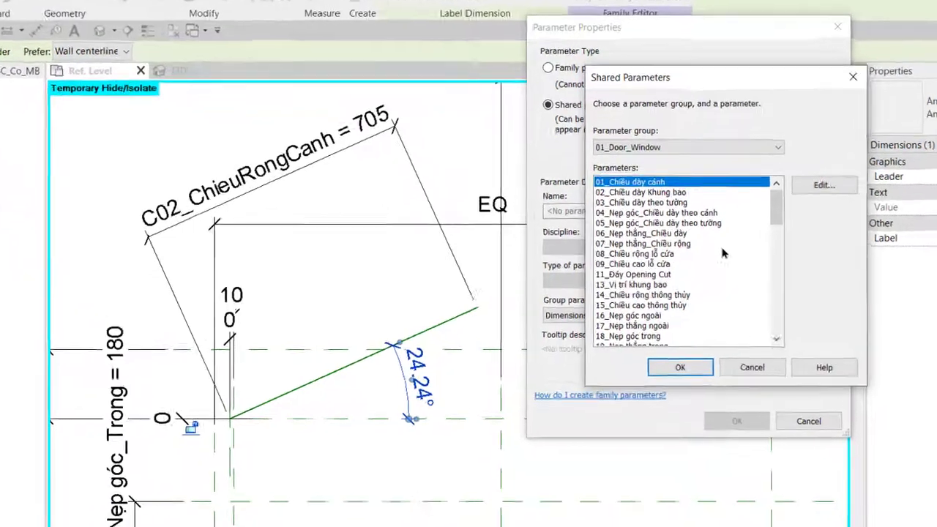
scroll(721, 253, "down", 3)
scroll(721, 252, "down", 1)
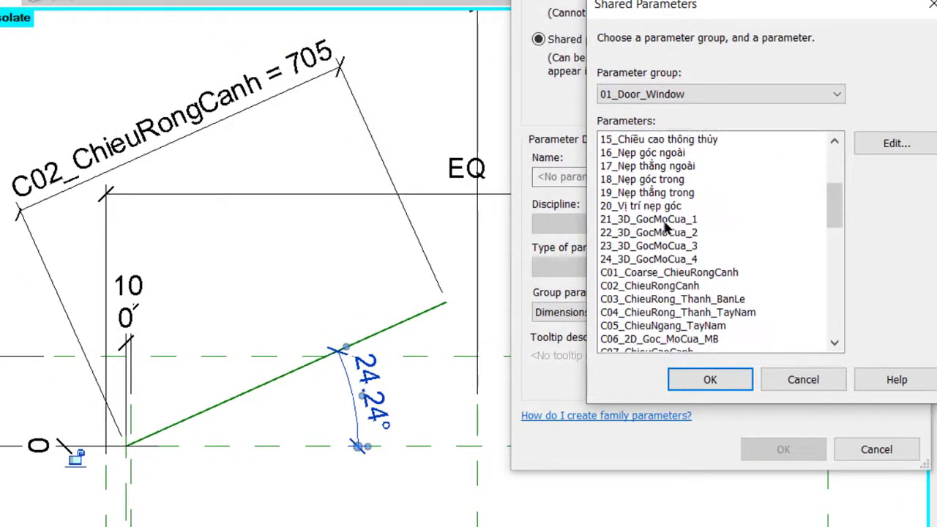
left_click(667, 221)
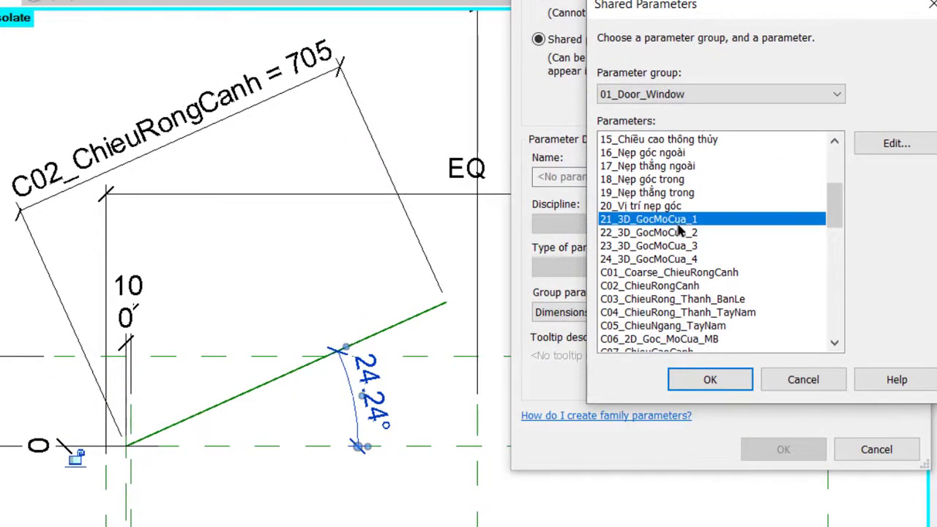
left_click(720, 379)
left_click(747, 221)
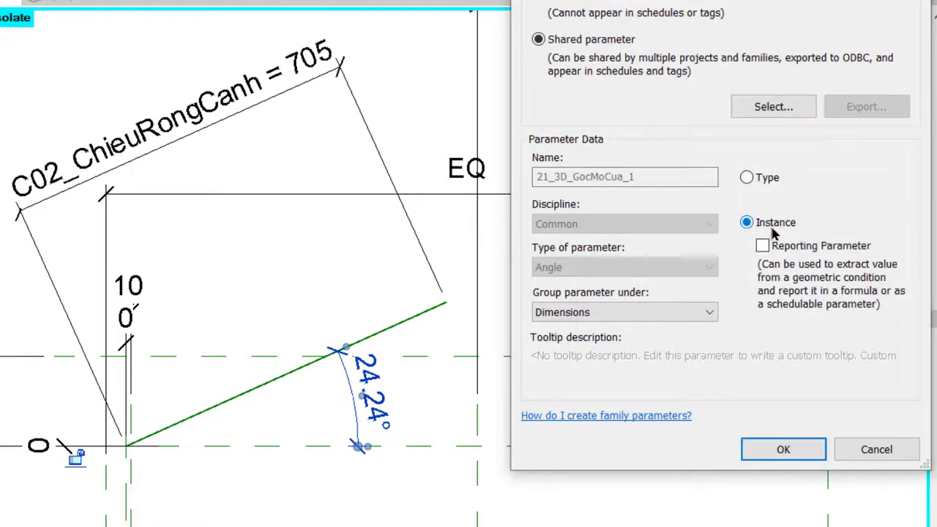
left_click(789, 450)
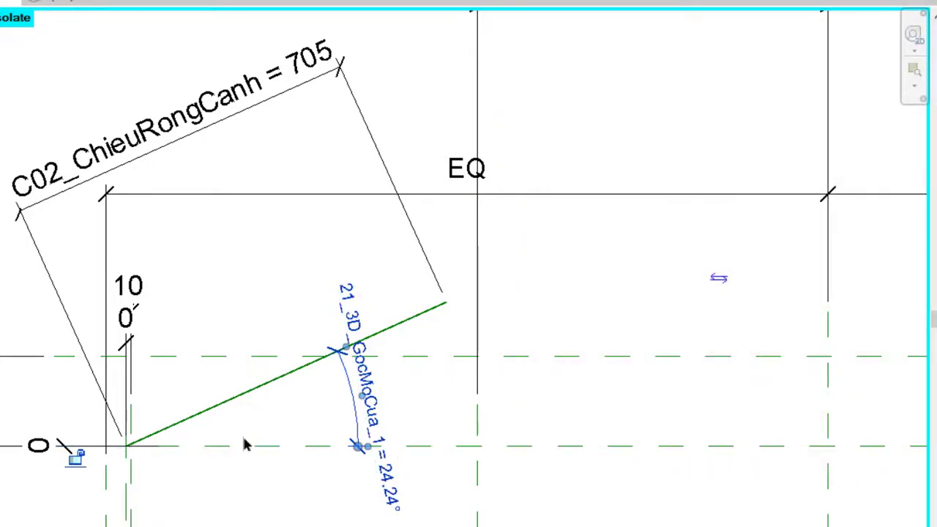
Set the first leaf's opening angle to 45°.
left_click(386, 485)
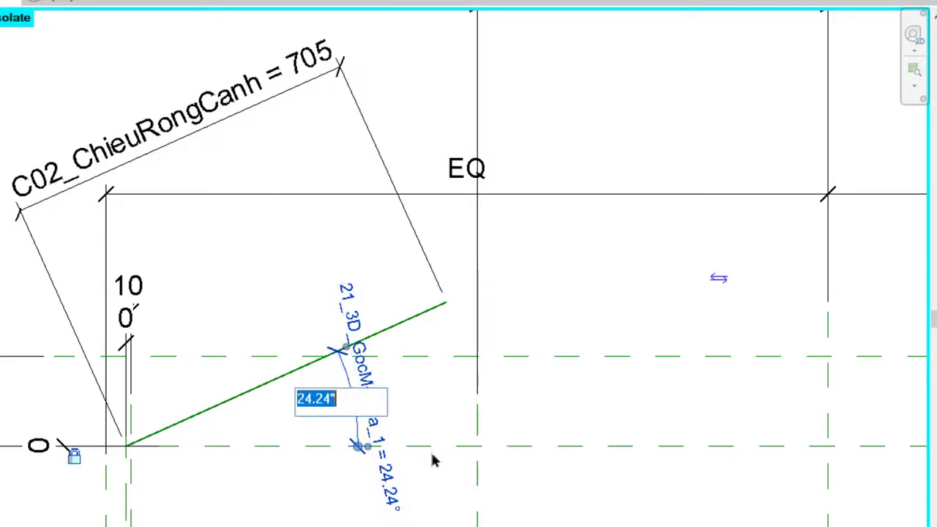
key("BackSpace")
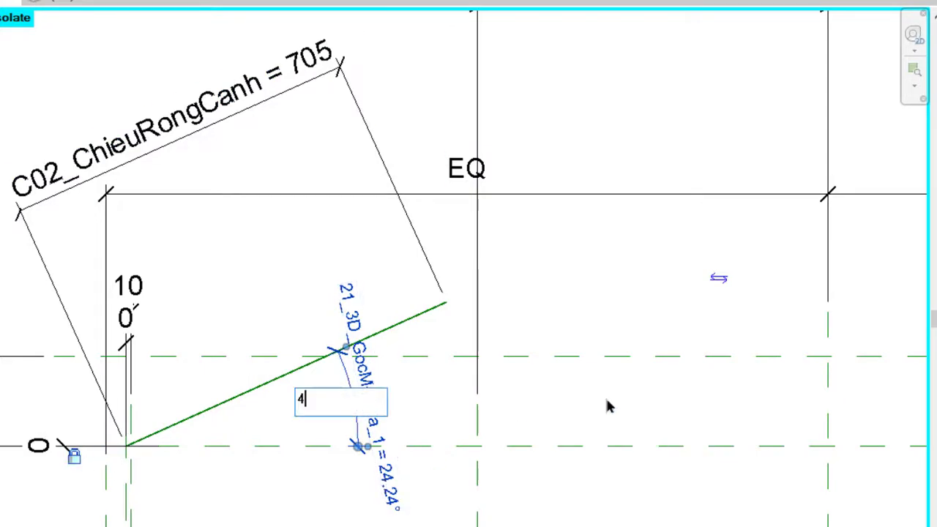
type("45")
key("Return")
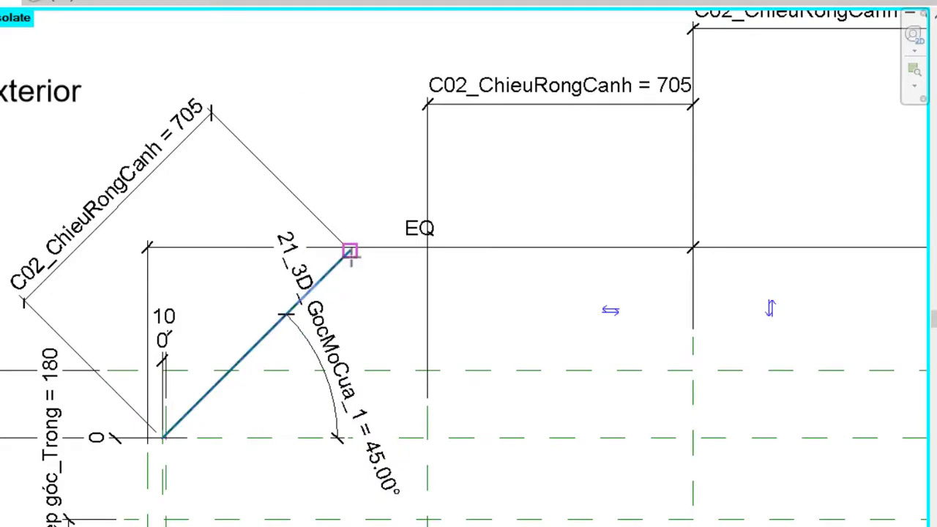
Draw a short reference line off the leaf's outer end and dimension it at 90° to the leaf.
left_click(351, 252)
left_click(375, 277)
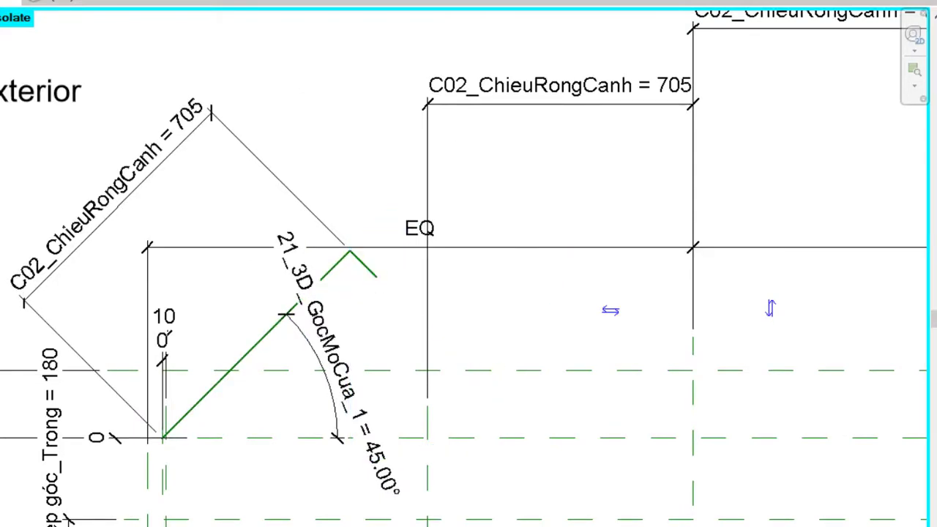
left_click(334, 269)
left_click(366, 266)
left_click(364, 189)
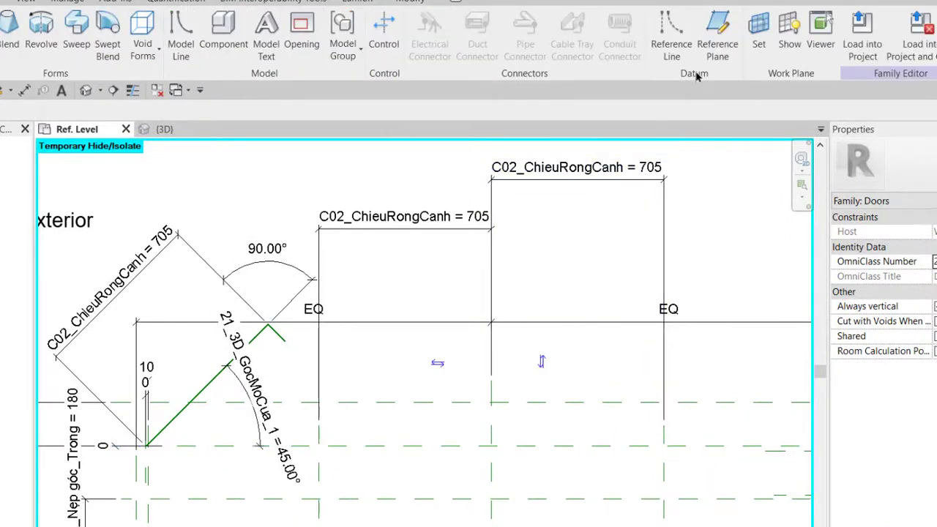
Draw the second leaf's 600-long diagonal reference line and dimension it to the reference plane.
left_click(671, 44)
left_click(331, 444)
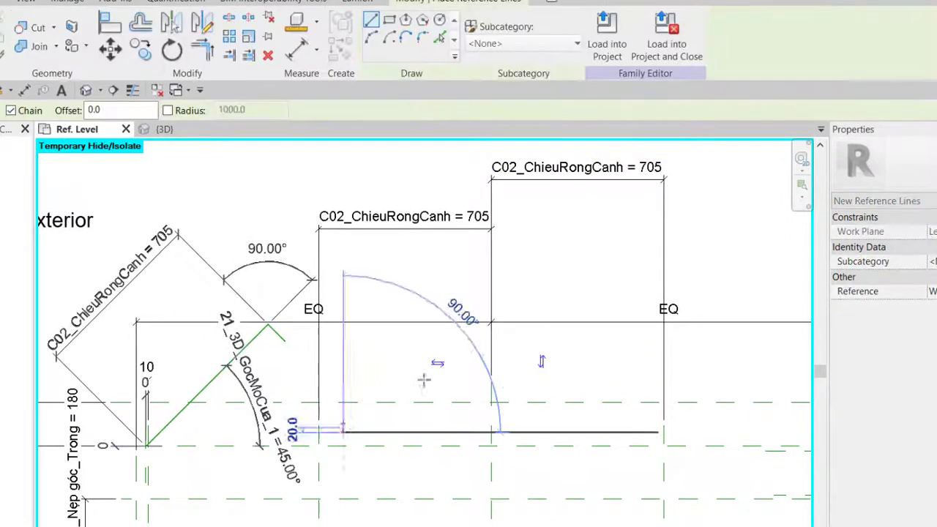
left_click(448, 331)
key("Escape")
scroll(427, 441, "up", 1)
key("d")
key("i")
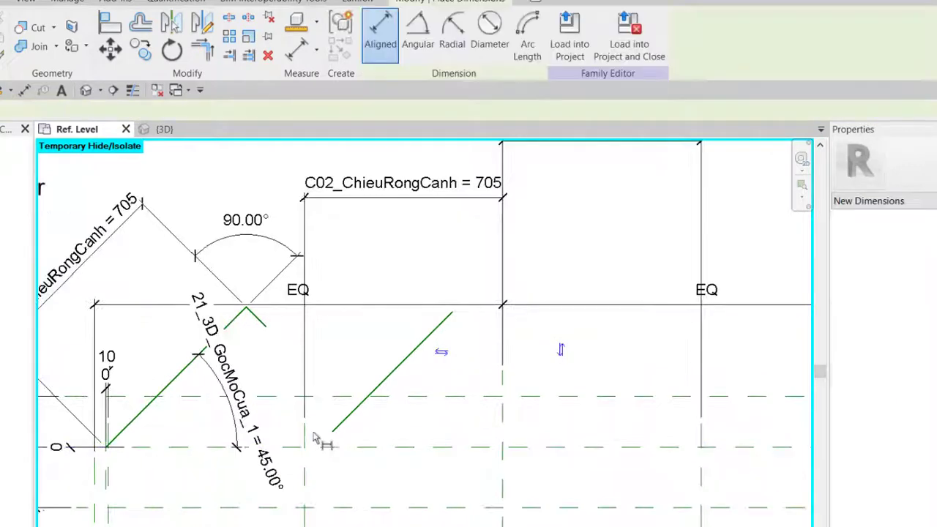
left_click(333, 360)
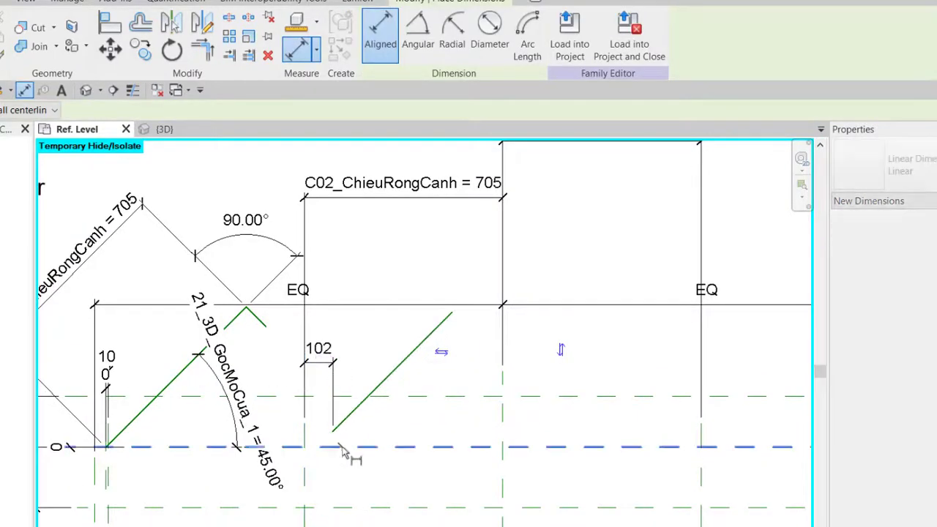
key("Escape")
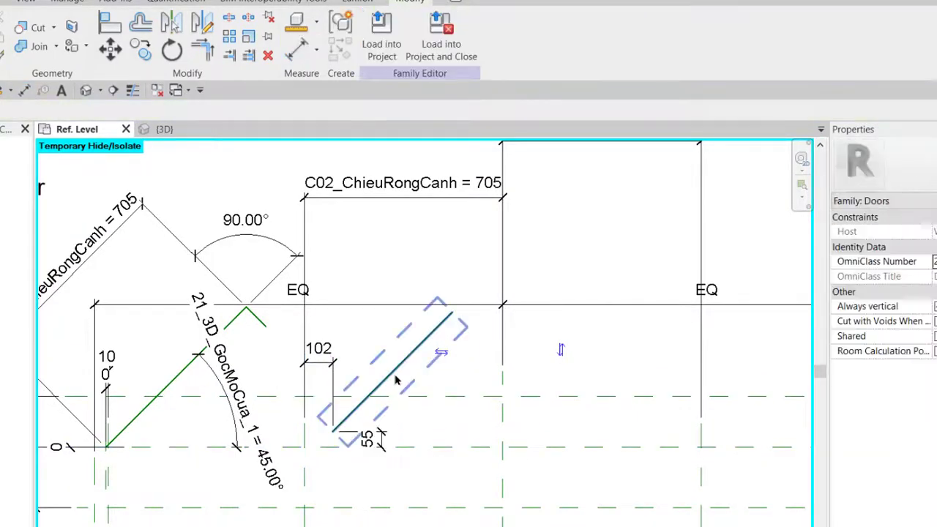
Set both start offsets to 0, pinning the line to the reference planes.
left_click(397, 380)
left_click(315, 349)
type("0")
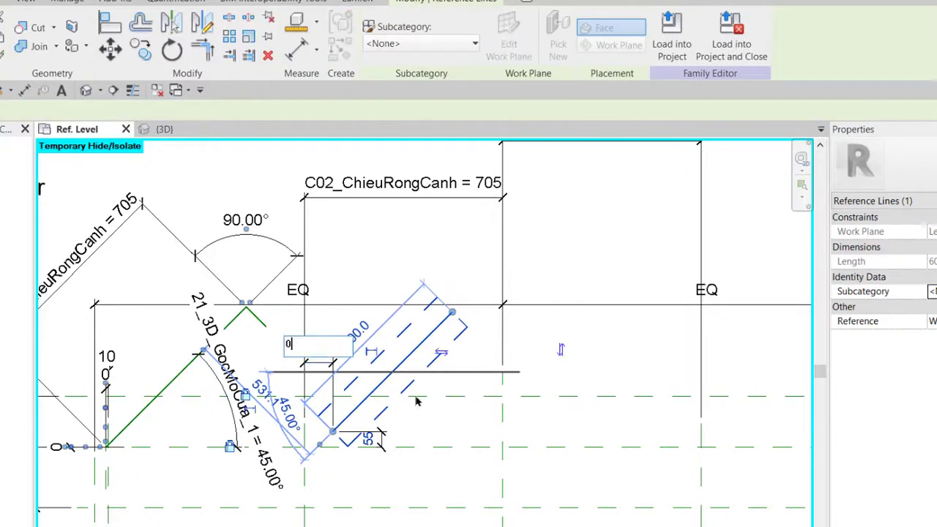
key("Return")
left_click(366, 438)
type("0")
key("Return")
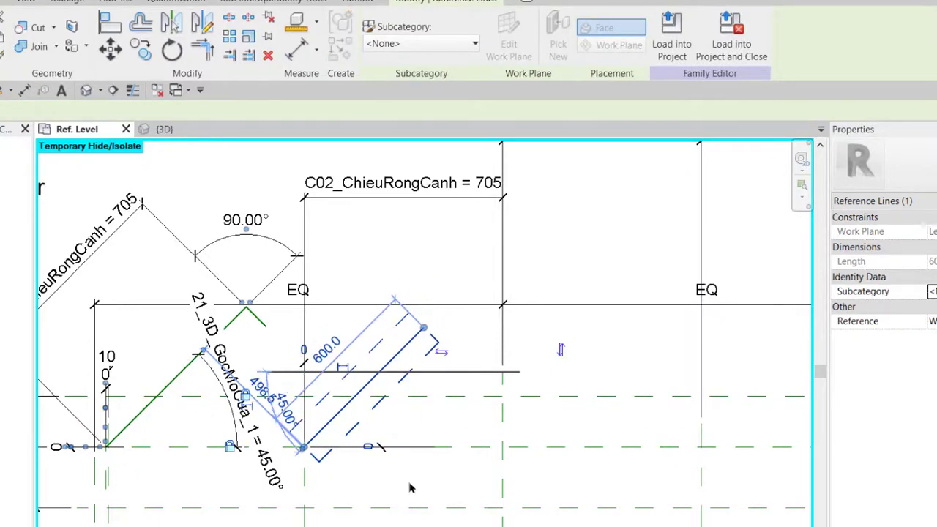
left_click(425, 489)
left_click(389, 452)
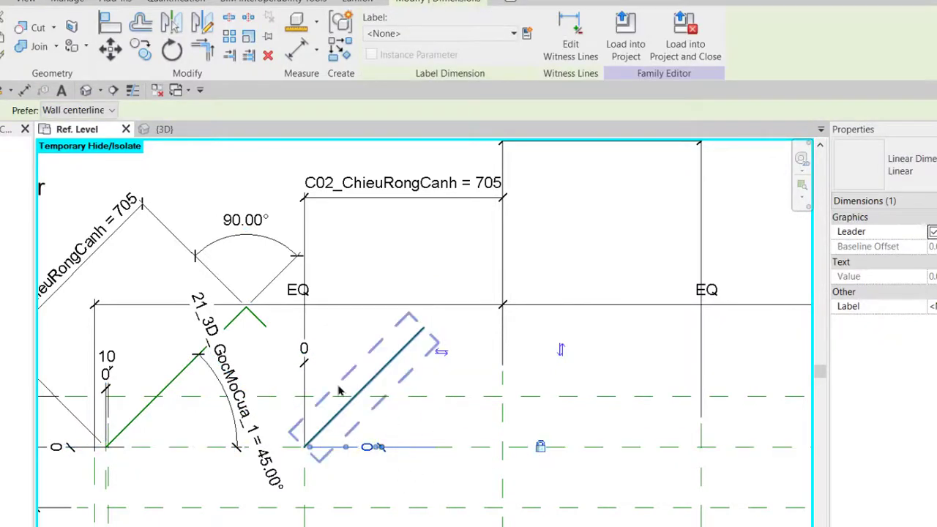
left_click(429, 489)
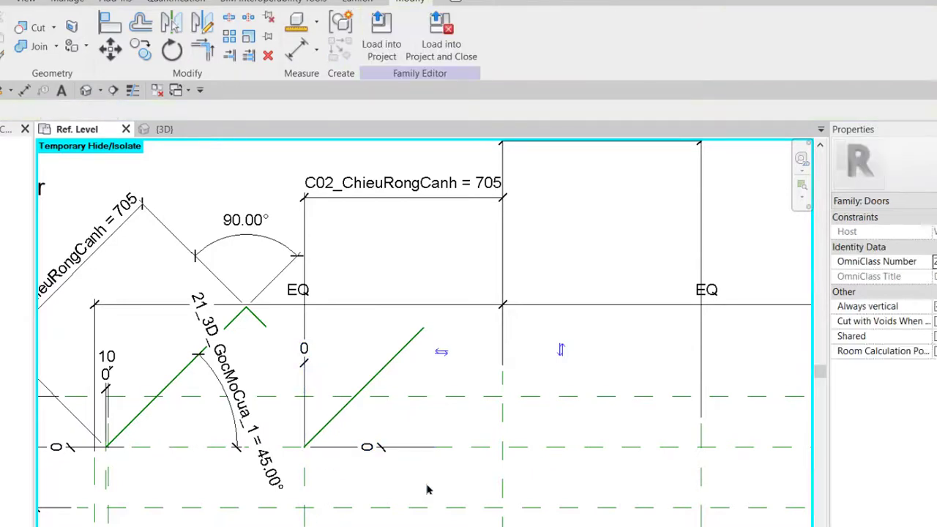
Place a 45° angular dimension between the second leaf's diagonal and the horizontal reference.
key("d")
key("i")
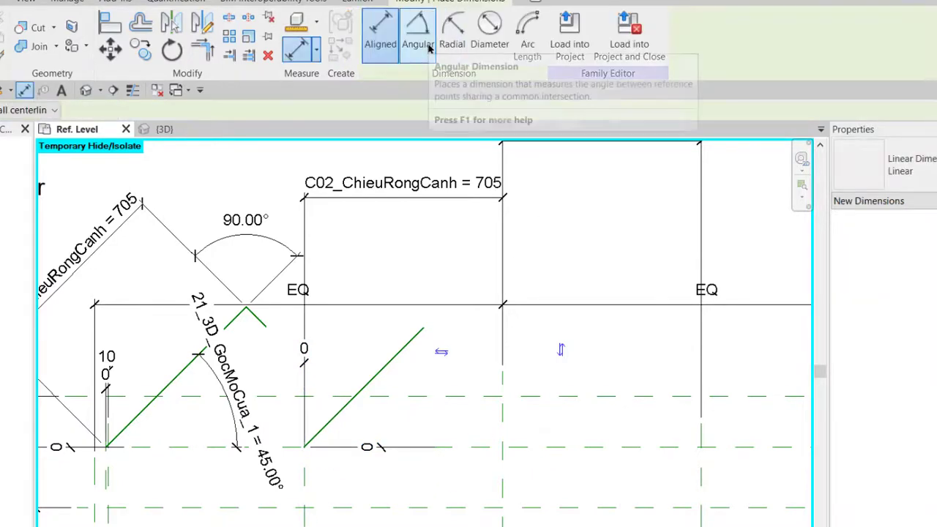
left_click(427, 49)
left_click(396, 369)
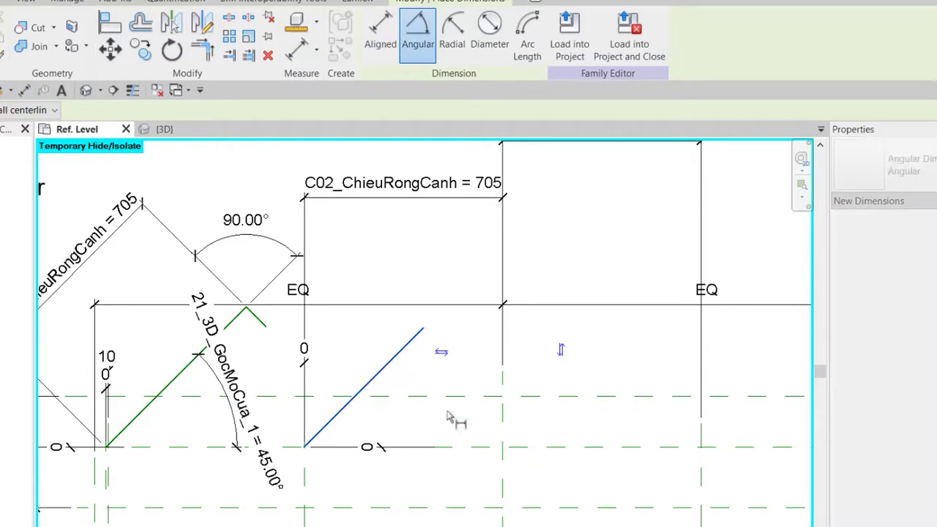
left_click(474, 447)
left_click(435, 430)
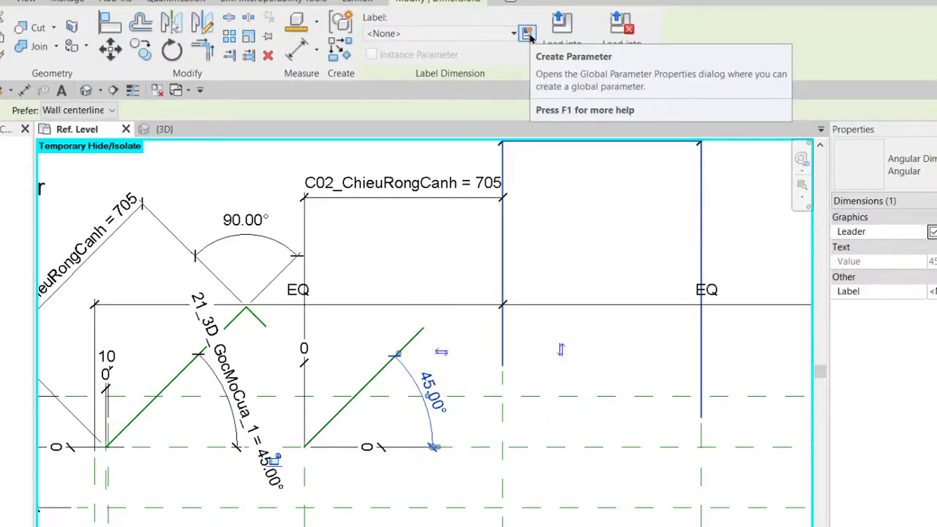
Label the angle with the instance shared parameter 22_3D_GocMoCua_2, keeping 45.00°.
left_click(527, 34)
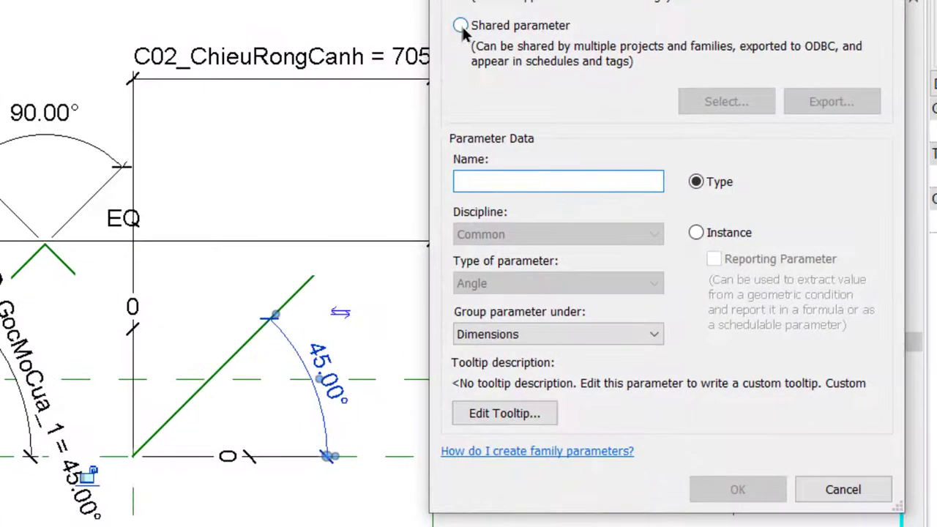
left_click(461, 26)
left_click(726, 101)
left_click_drag(795, 183, 793, 231)
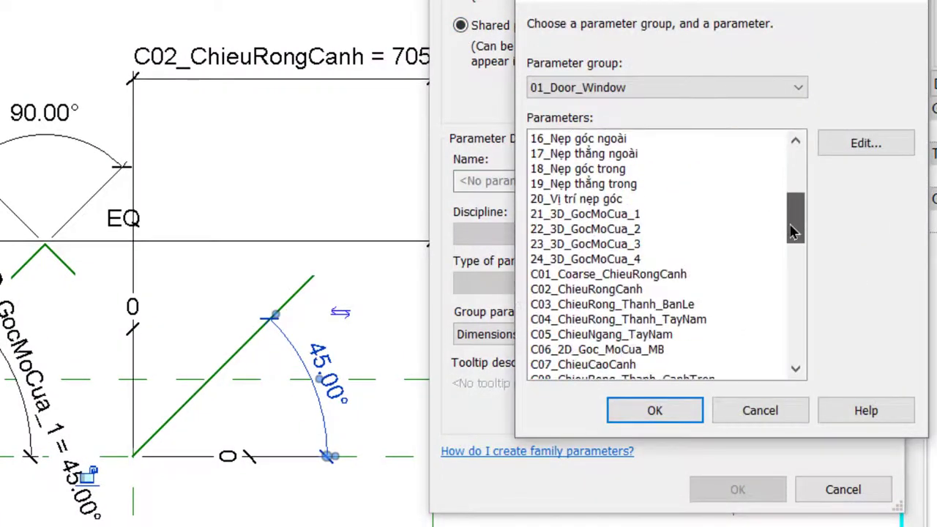
left_click(606, 229)
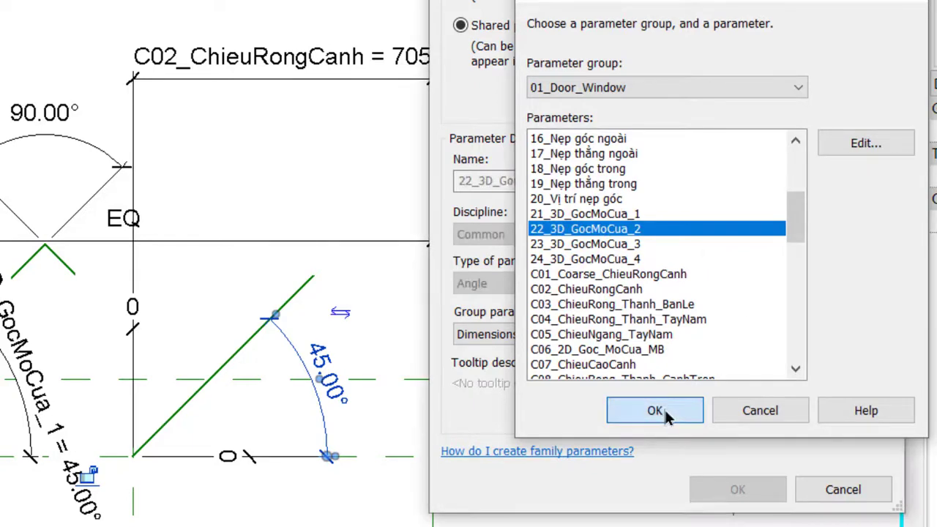
left_click(666, 404)
left_click(696, 231)
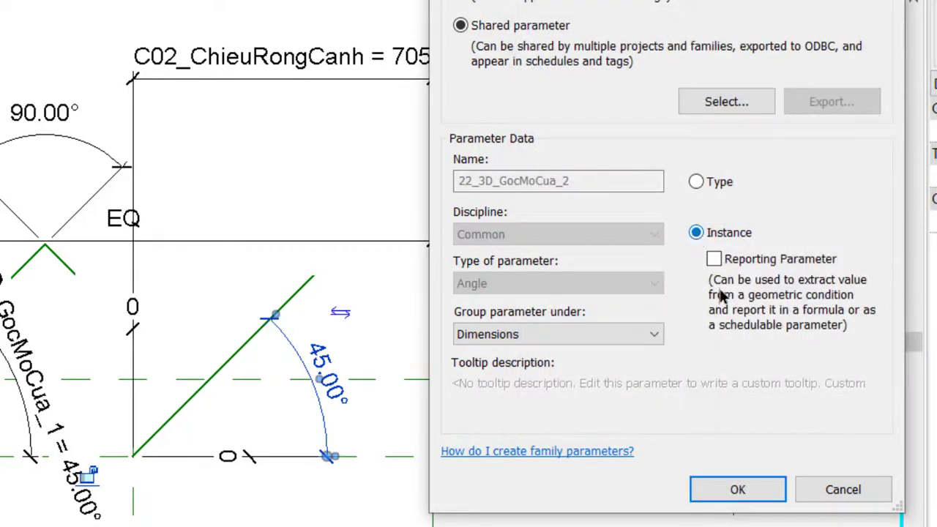
left_click(737, 491)
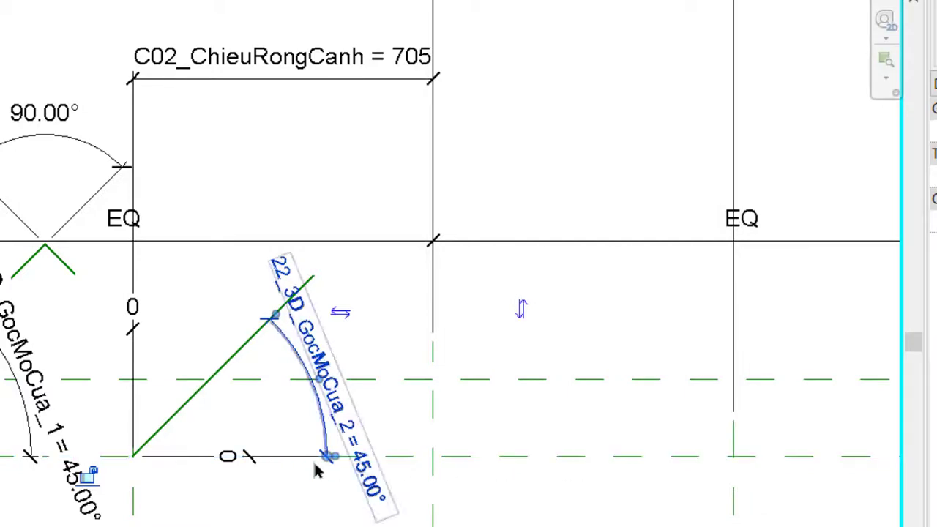
left_click(357, 468)
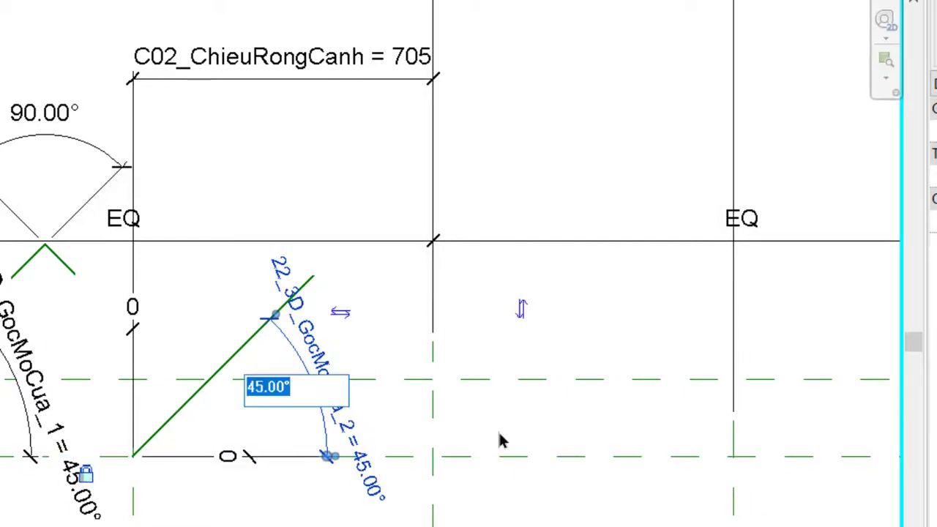
key("Return")
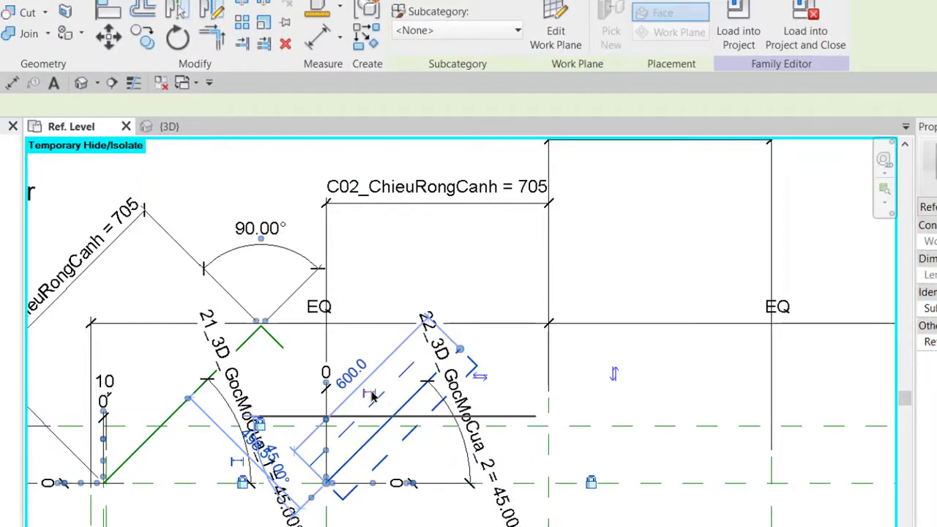
Label the second leaf's 600 length dimension C02_ChieuRongCanh.
left_click(619, 290)
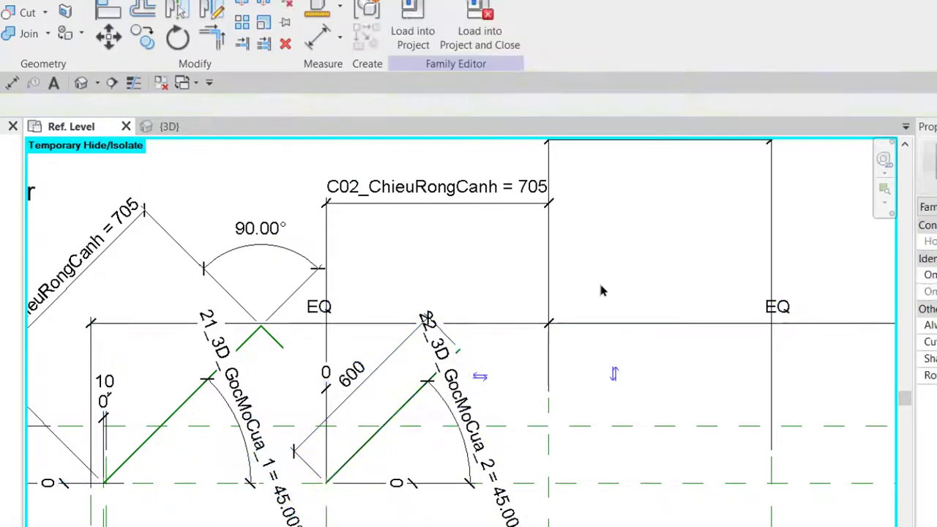
middle_click_drag(602, 291, 446, 386)
left_click(446, 385)
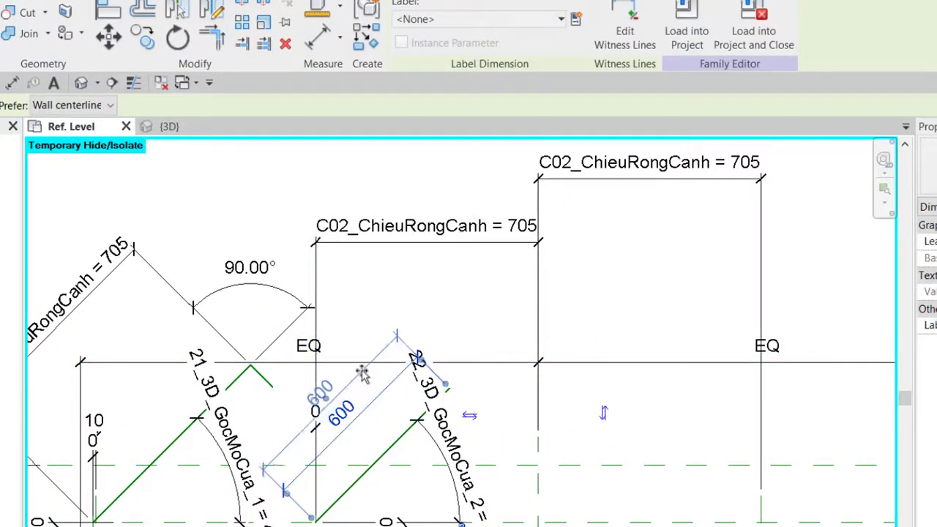
left_click(541, 24)
scroll(522, 196, "down", 3)
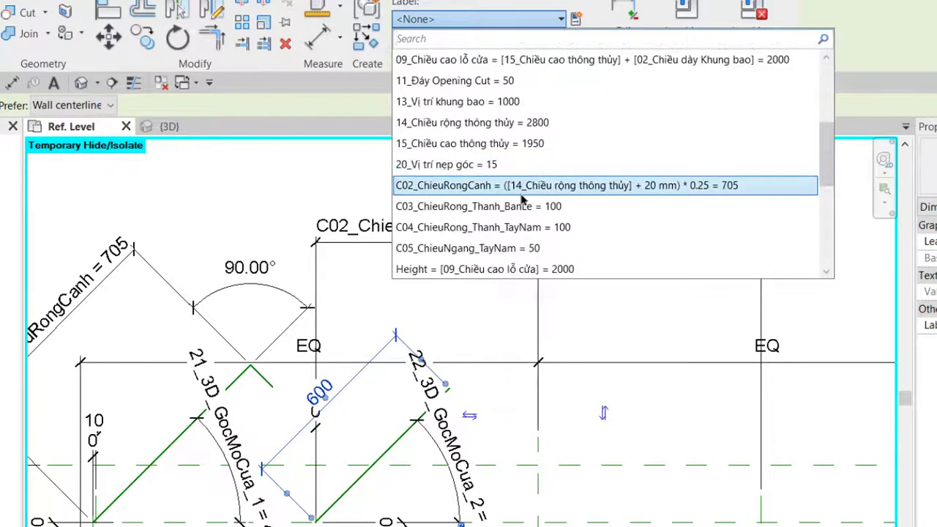
left_click(539, 185)
left_click(634, 256)
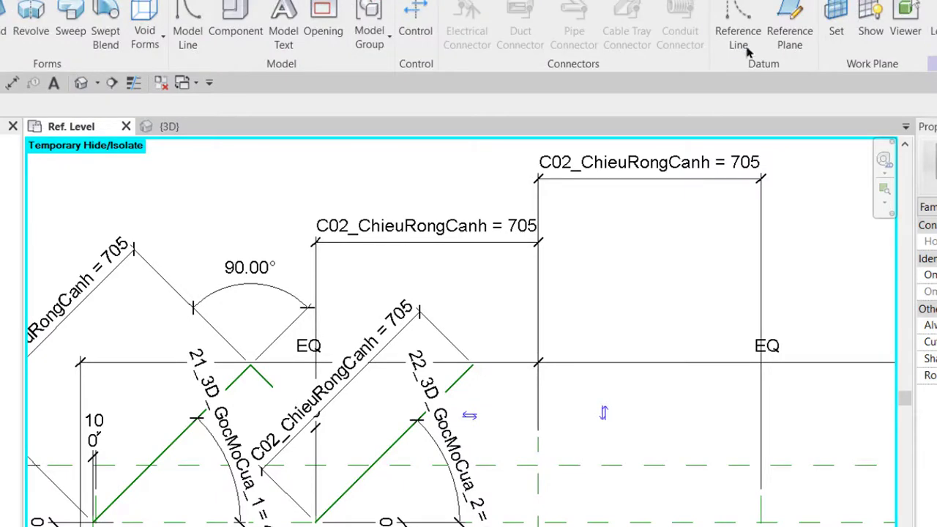
Draw a short reference line off the second leaf's end and move the EQ dimension higher.
left_click(736, 29)
left_click(472, 364)
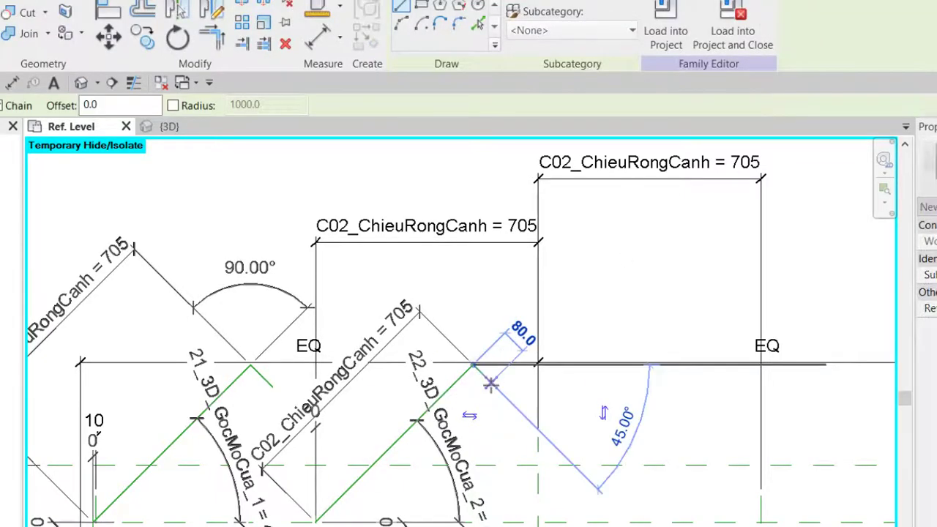
left_click(492, 382)
key("Escape")
key("Escape")
left_click(573, 368)
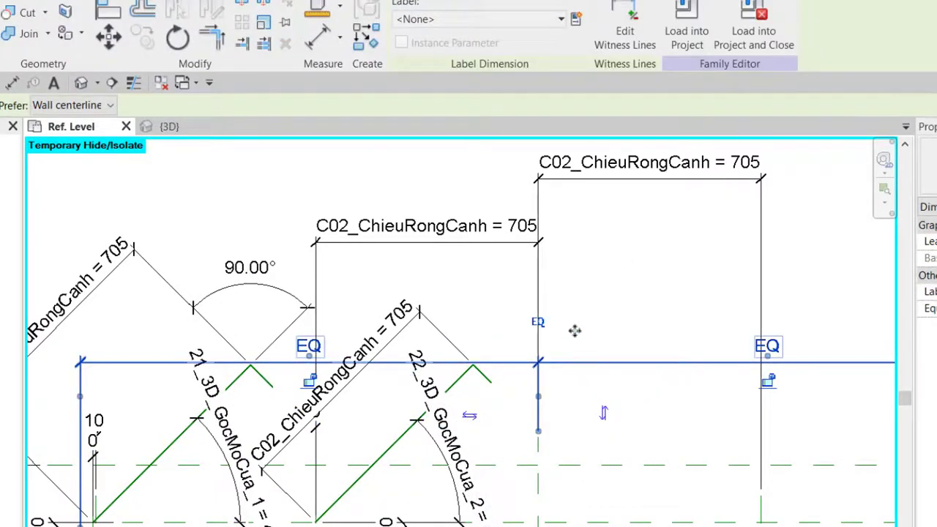
left_click_drag(574, 331, 605, 286)
Dimension the short end line at 90.00° to the second leaf's diagonal.
left_click(453, 29)
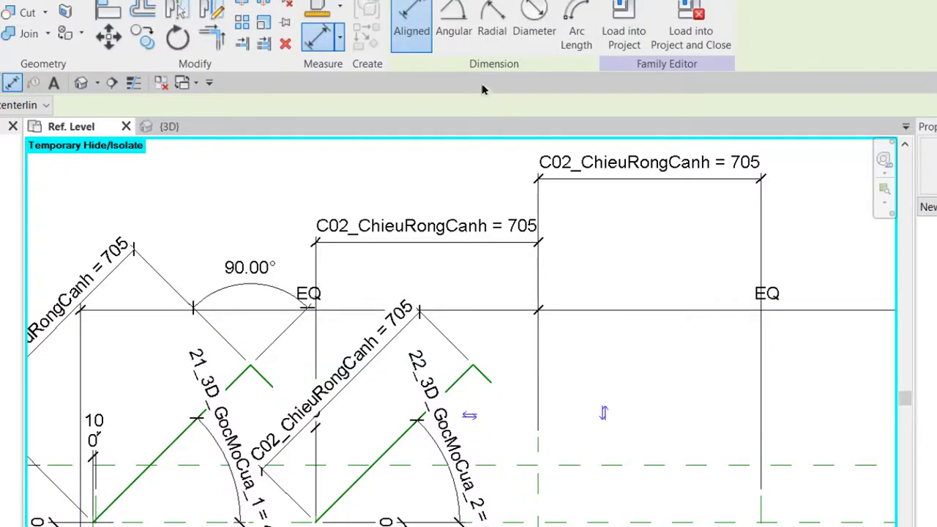
left_click(463, 378)
left_click(487, 379)
left_click(470, 328)
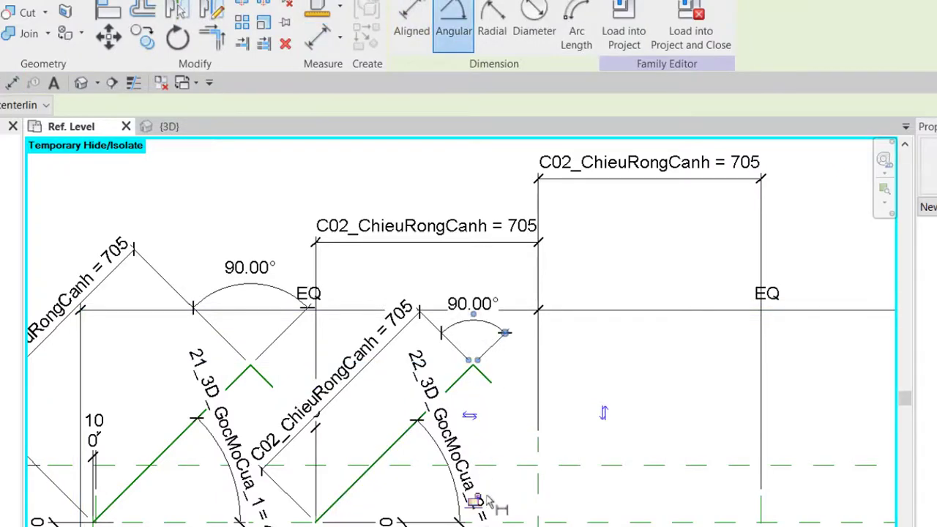
key("Escape")
scroll(669, 389, "down", 1)
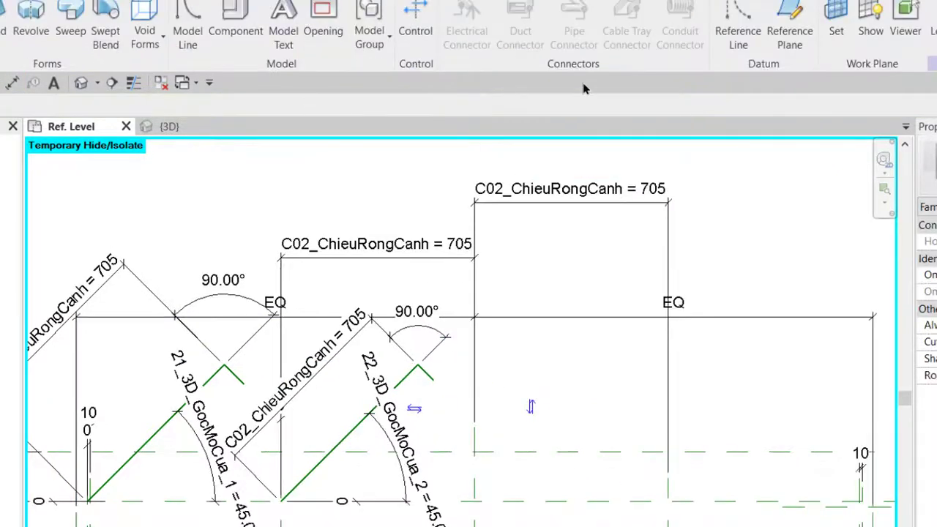
Draw the third leaf's angled reference line and measure its end's gap to the plane.
left_click(738, 36)
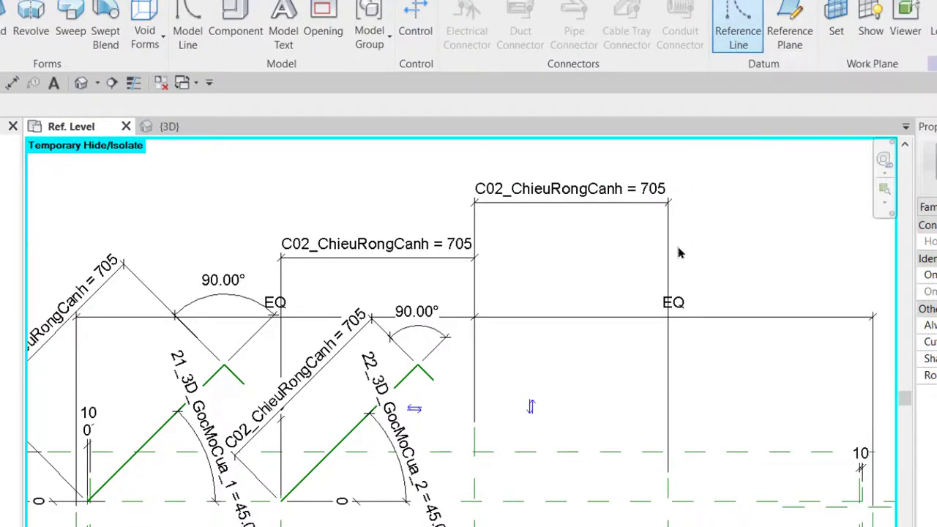
left_click(647, 480)
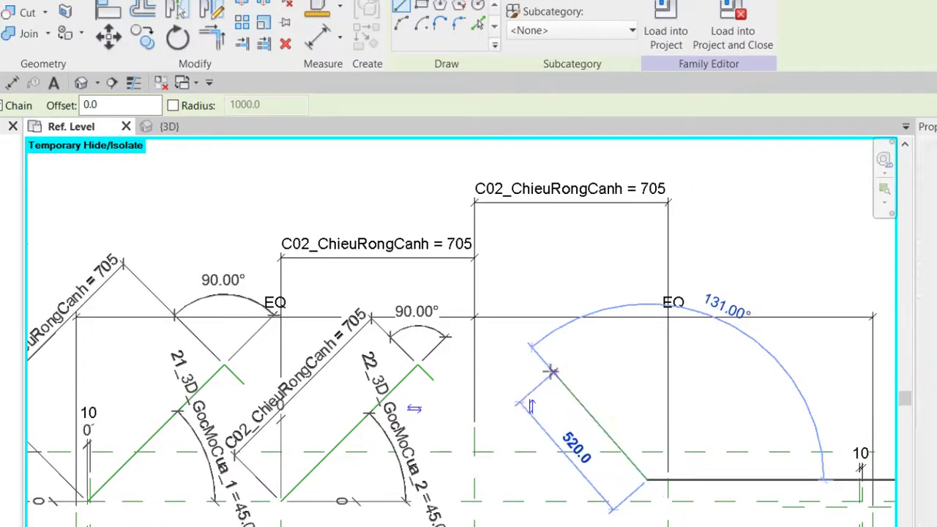
key("Escape")
key("Escape")
scroll(713, 450, "up", 1)
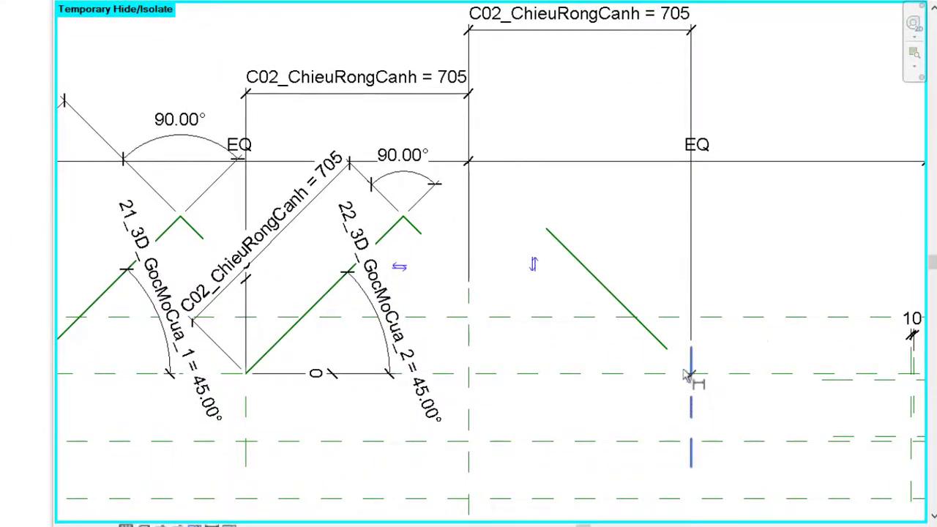
left_click(667, 349)
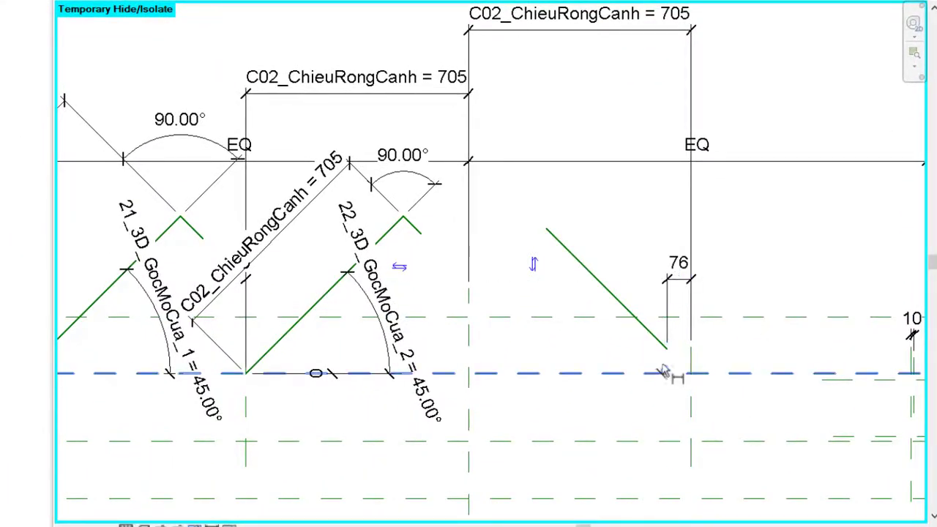
scroll(742, 342, "up", 2)
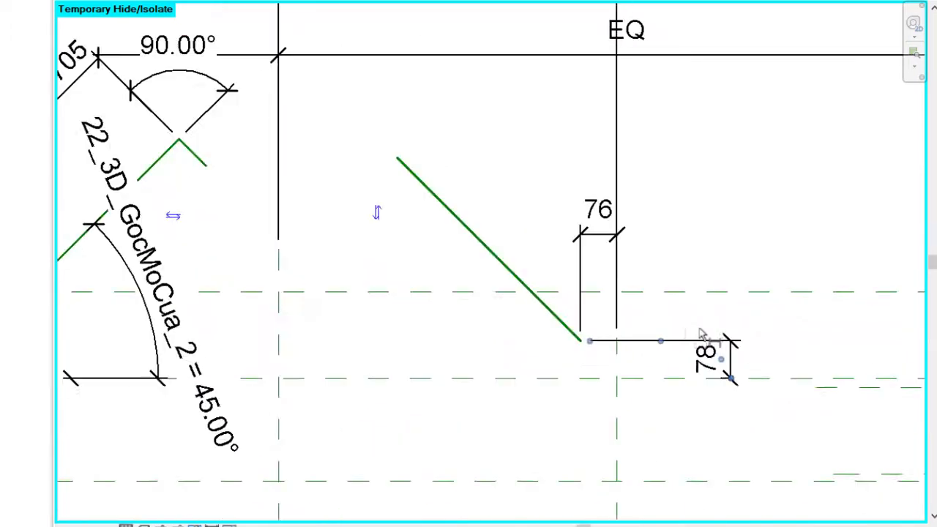
key("Escape")
key("Escape")
Set both end offsets to 0, placing the line end on the plane intersection.
left_click(542, 300)
left_click(624, 213)
type("0")
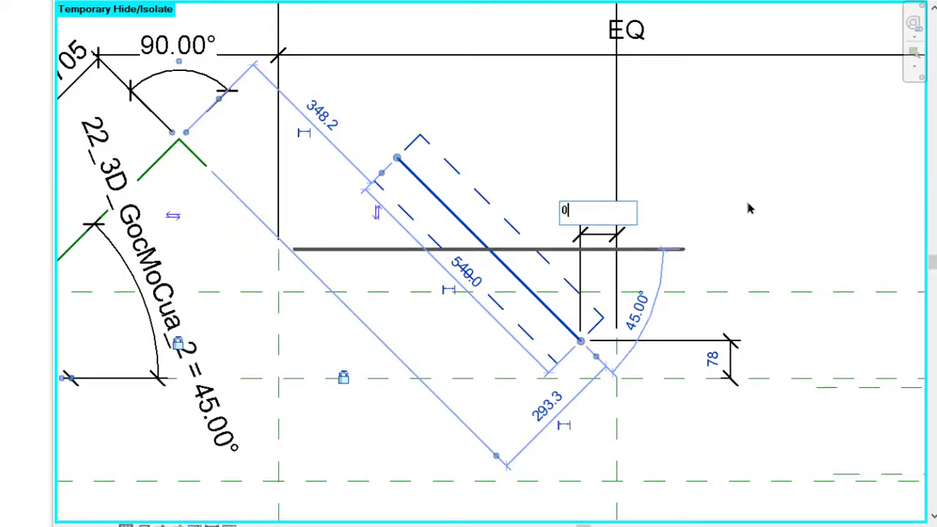
key("Return")
type("0")
key("Return")
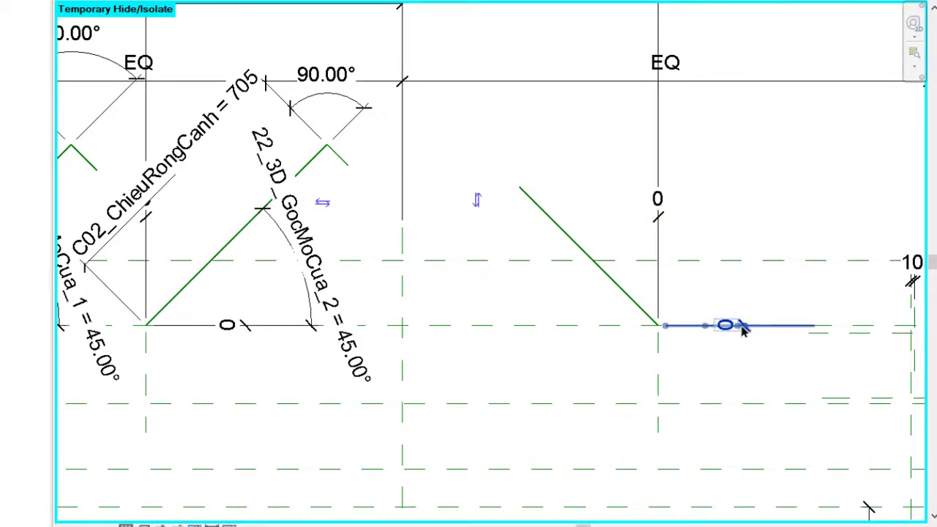
Move the 540 length dimension to the line's other side and label it C02_ChieuRongCanh.
middle_click_drag(788, 350, 666, 348)
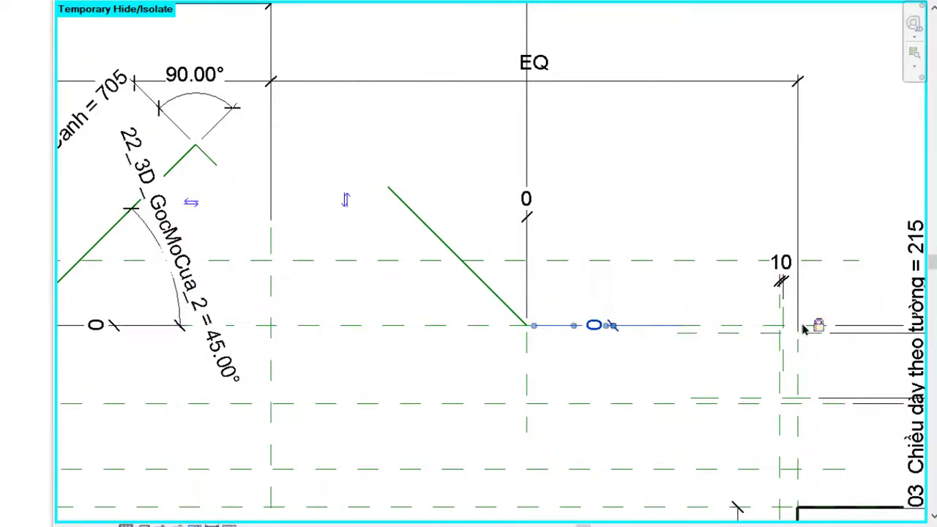
left_click(437, 248)
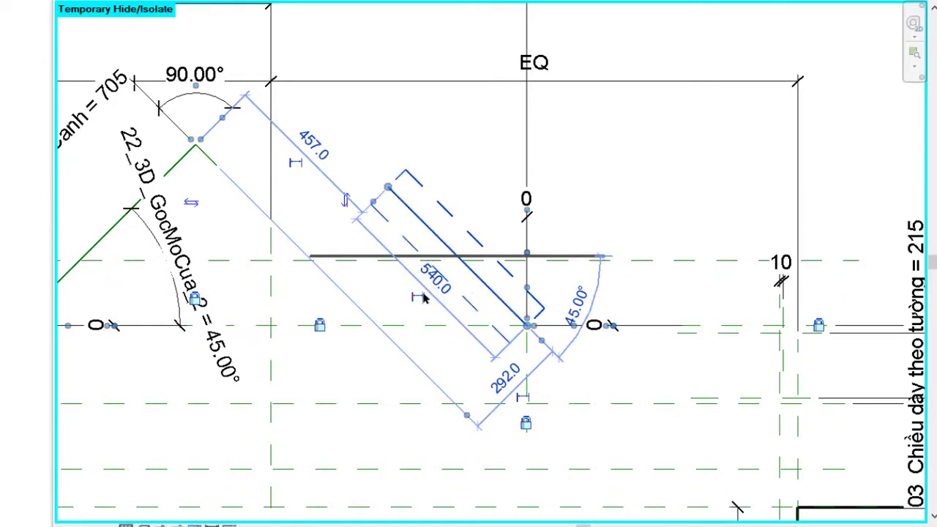
key("Escape")
left_click(386, 247)
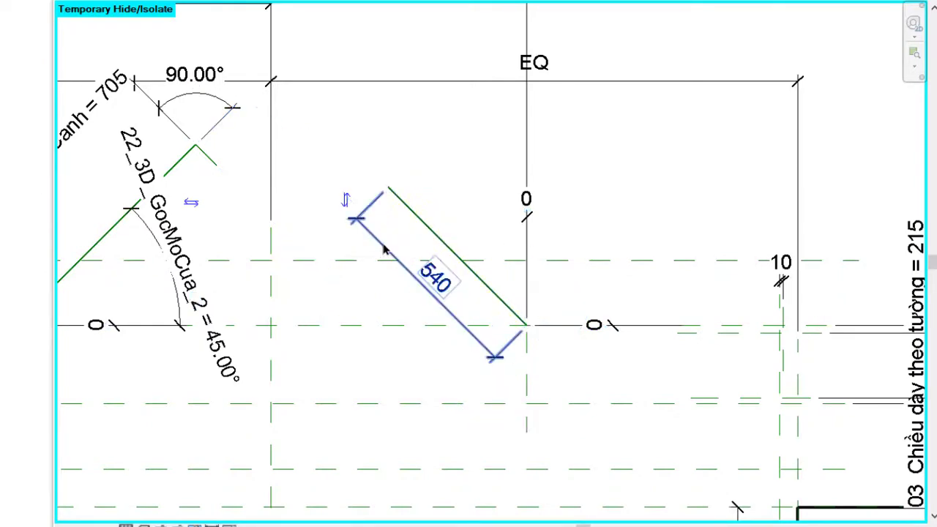
left_click_drag(380, 237, 481, 148)
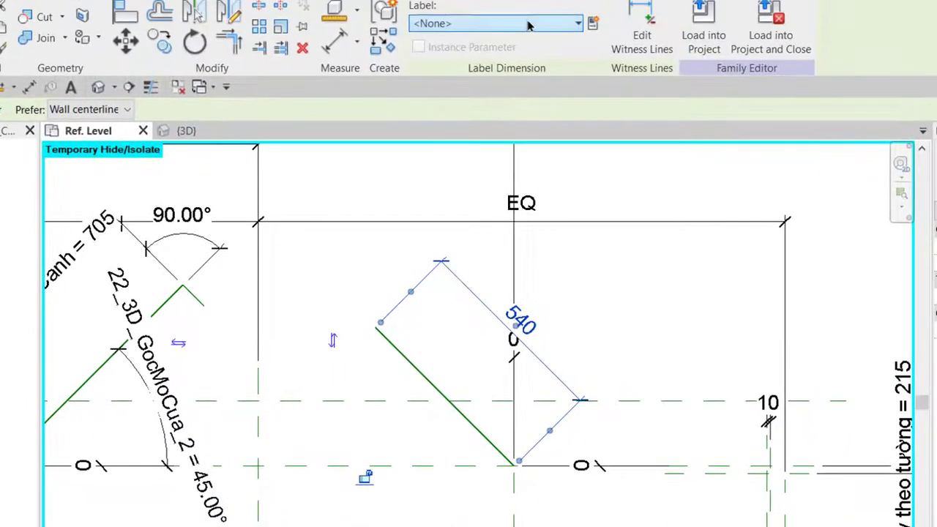
left_click(529, 26)
scroll(552, 150, "down", 2)
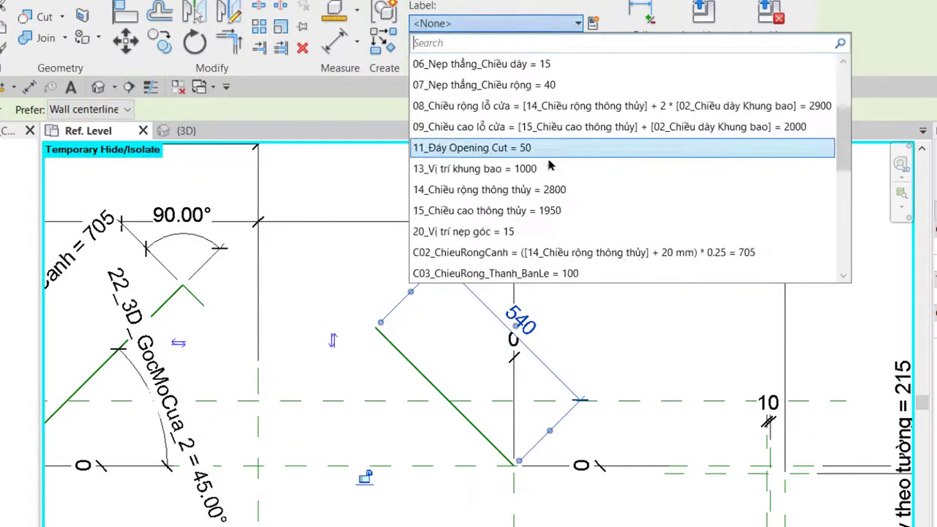
left_click(522, 252)
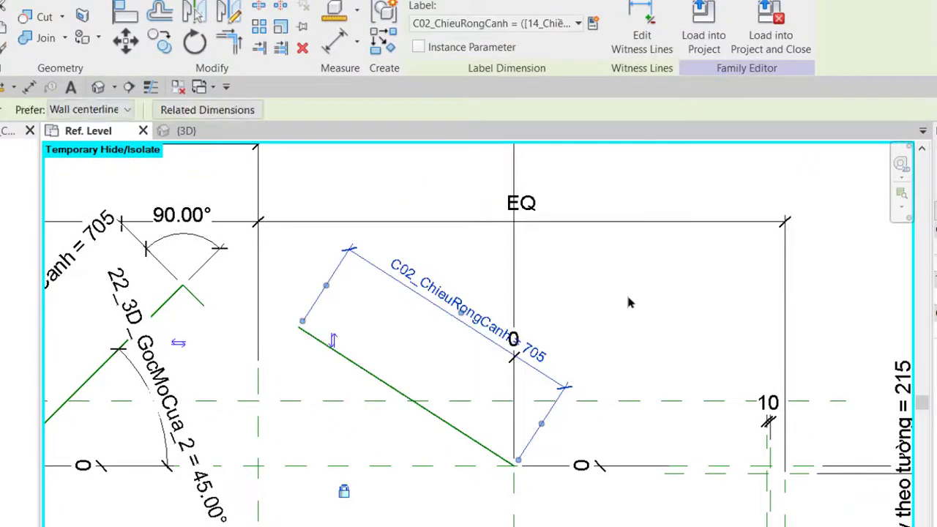
Place an angular dimension on the third leaf's diagonal line, reading 32.79°.
key("d")
key("i")
left_click(483, 44)
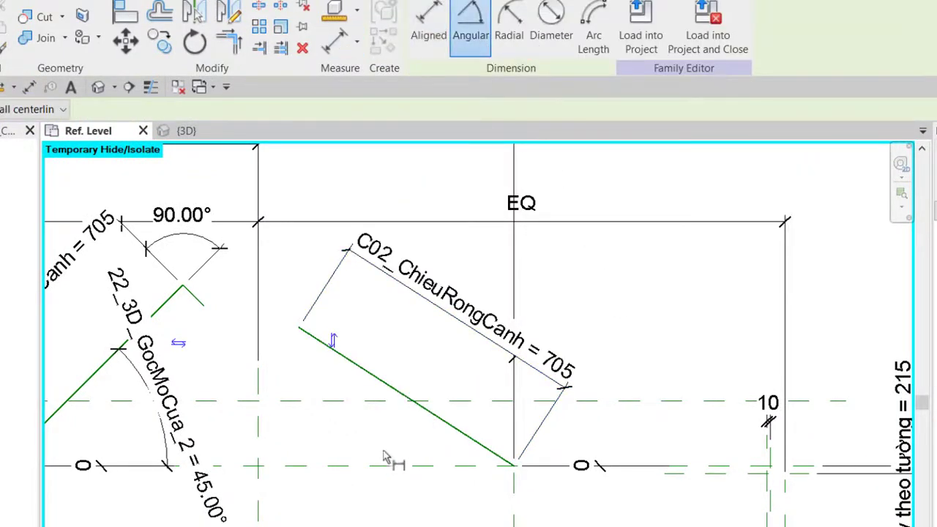
left_click(434, 427)
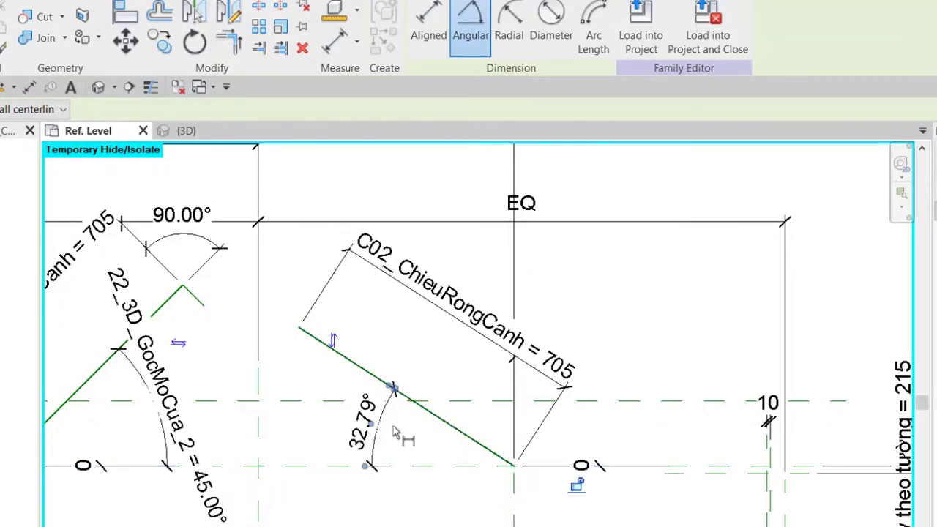
left_click(396, 433)
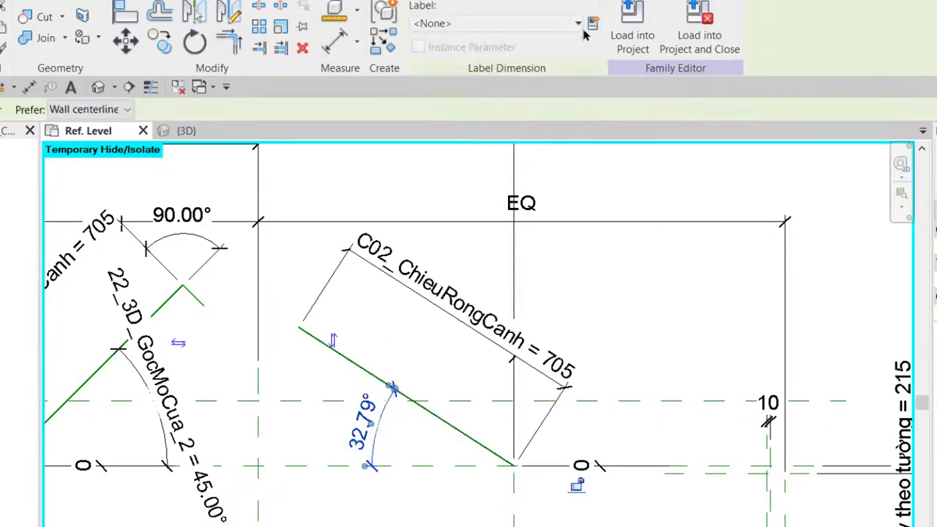
Label the angle with shared instance parameter 23_3D_GocMoCua_3 and set it to 45°.
left_click(592, 24)
left_click(586, 167)
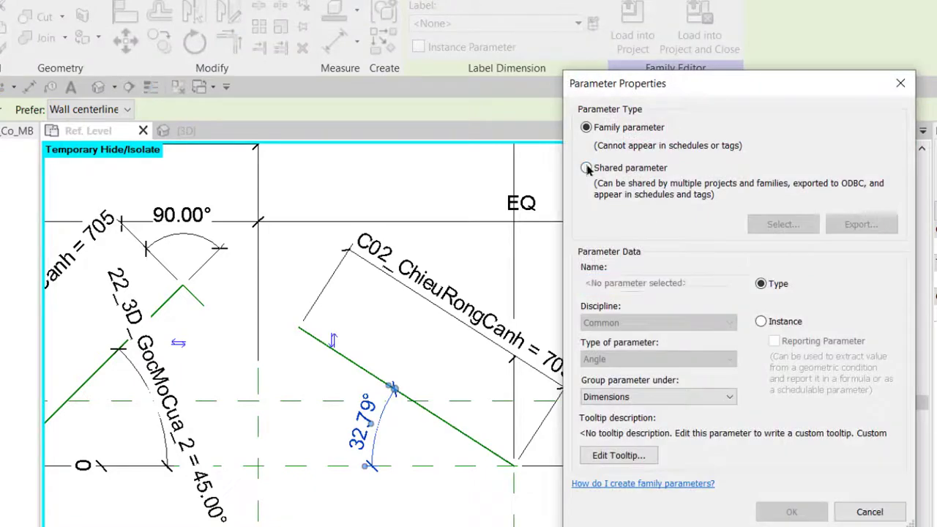
left_click(782, 224)
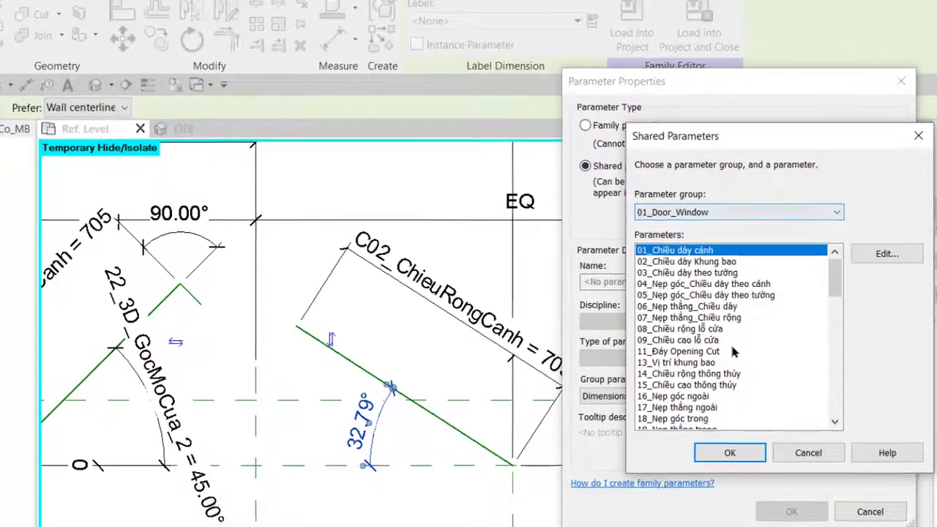
scroll(715, 276, "down", 1)
scroll(714, 277, "down", 3)
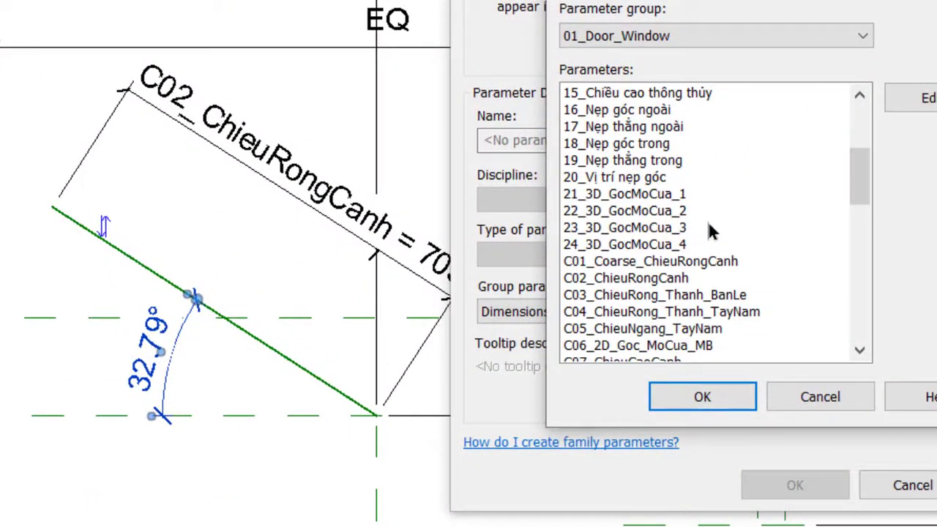
left_click(708, 228)
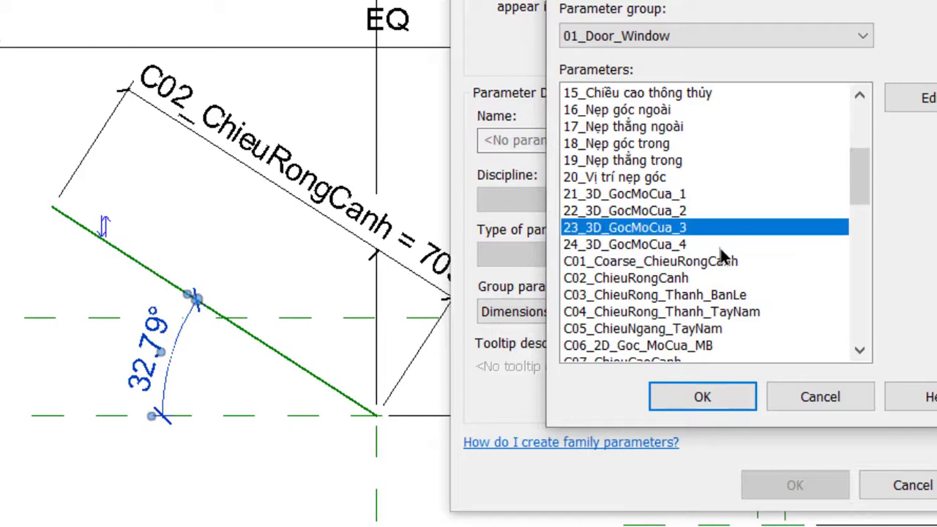
left_click(694, 396)
left_click(748, 198)
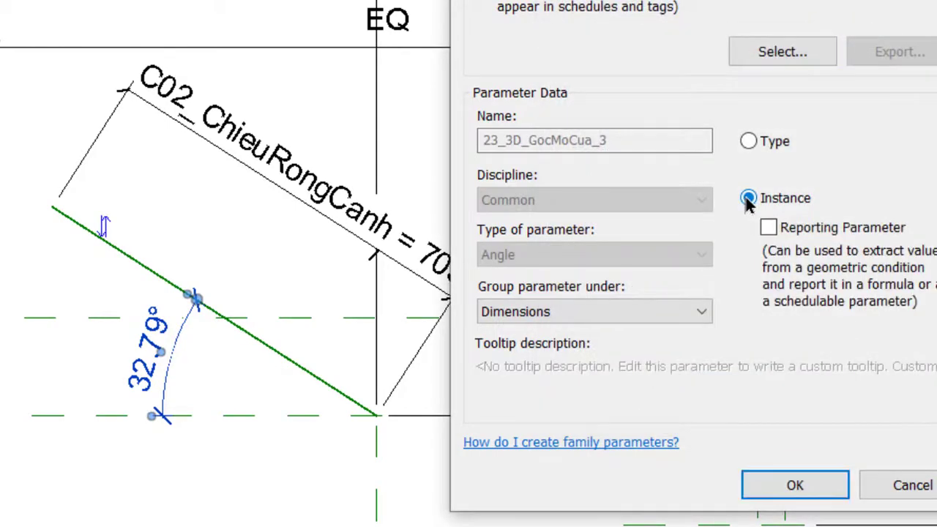
left_click(786, 487)
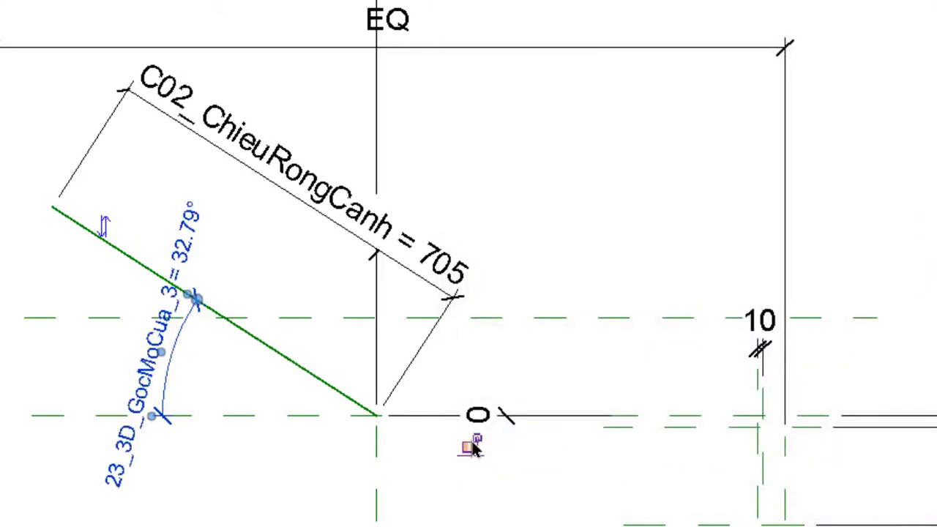
left_click(185, 249)
type("45")
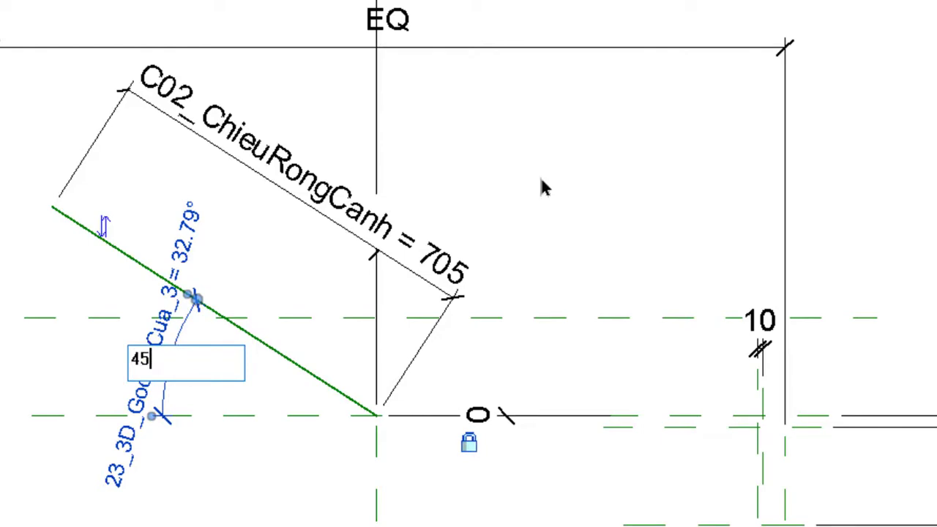
key("Return")
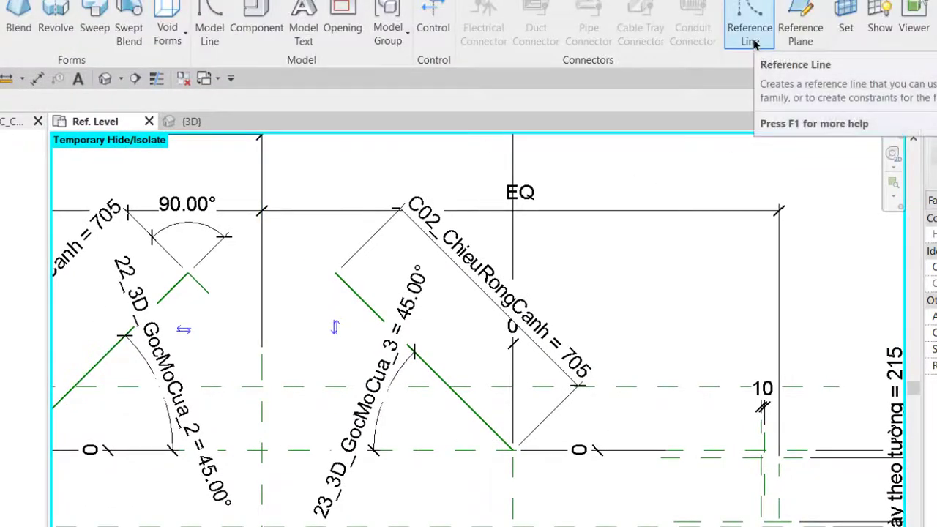
Draw a short reference line at the third leaf's outer tip and dimension it 90° to the diagonal.
left_click(750, 29)
left_click(332, 274)
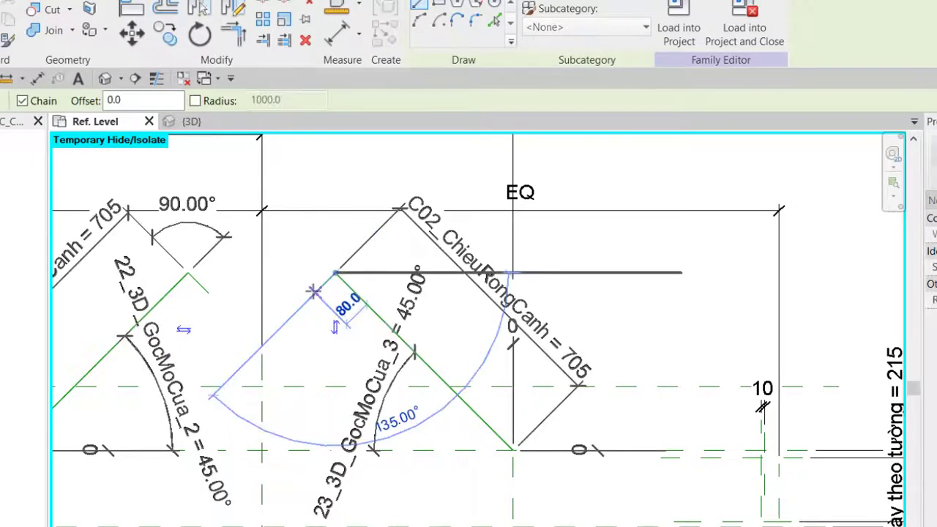
key("d")
key("i")
left_click(470, 28)
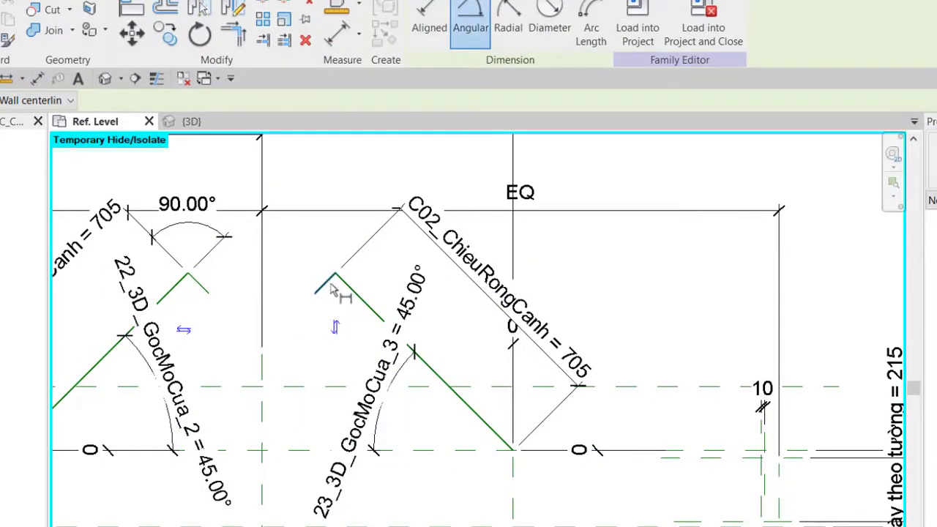
left_click(333, 291)
left_click(355, 297)
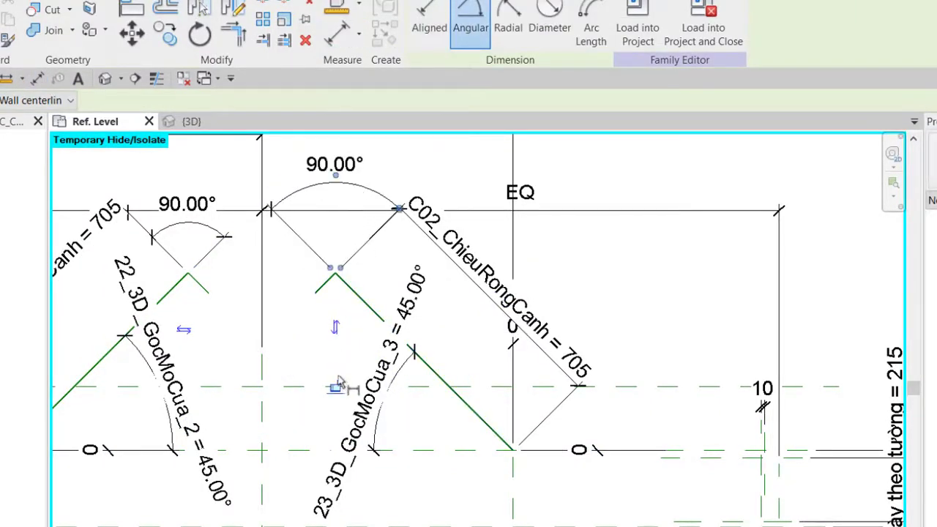
key("Escape")
key("Escape")
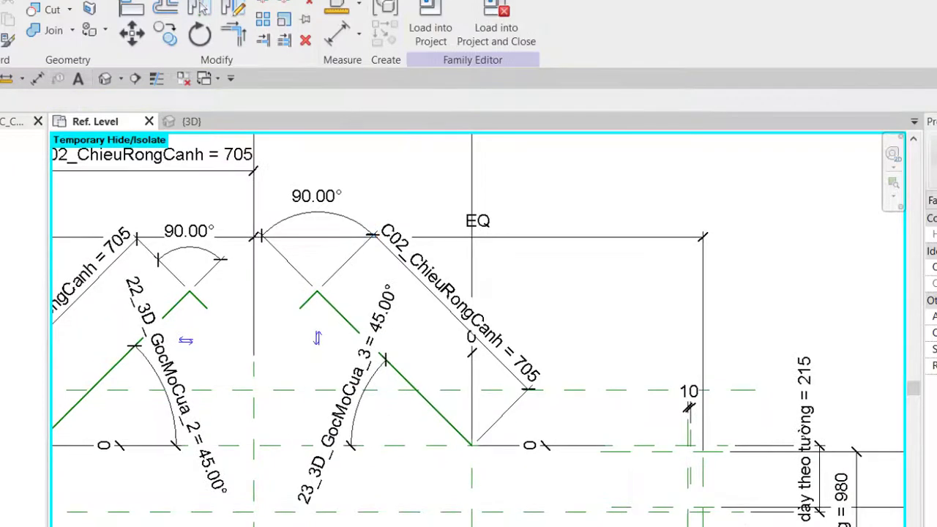
left_click(749, 30)
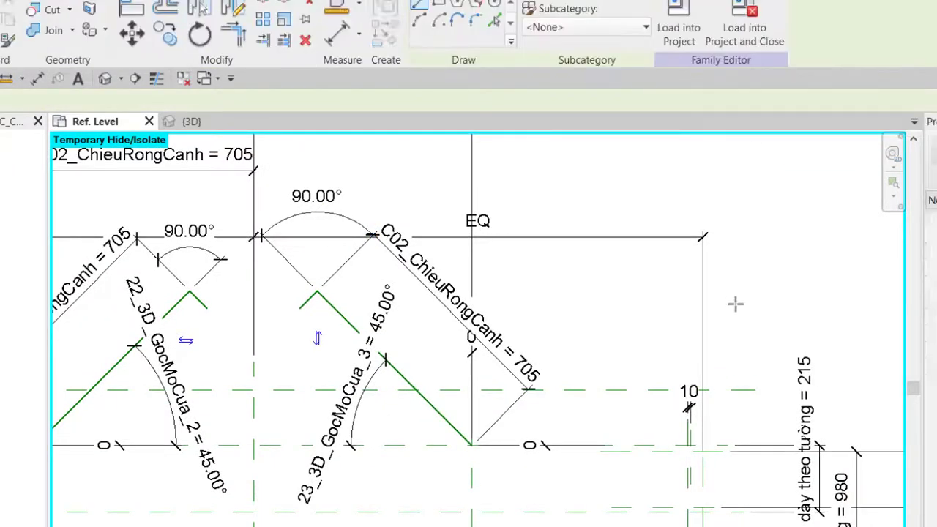
scroll(690, 331, "up", 2)
Draw the fourth leaf's 600 mm angled reference line.
left_click(615, 483)
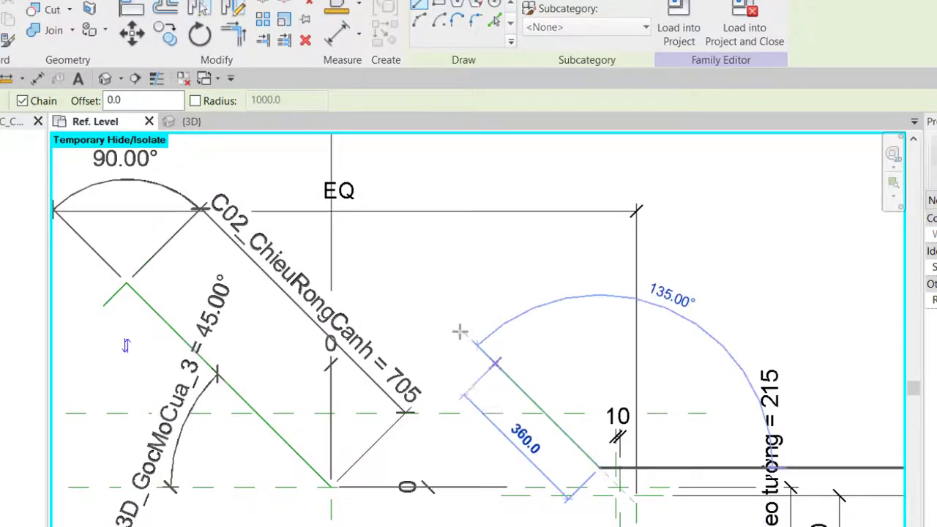
left_click(417, 298)
key("Escape")
key("Escape")
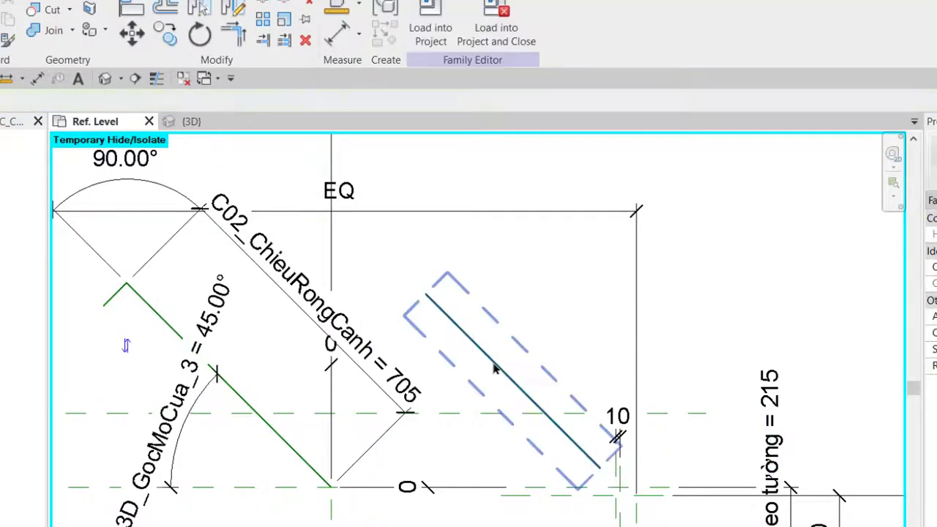
Dimension the line's end from the vertical and horizontal reference planes (50 and 47).
key("d")
key("i")
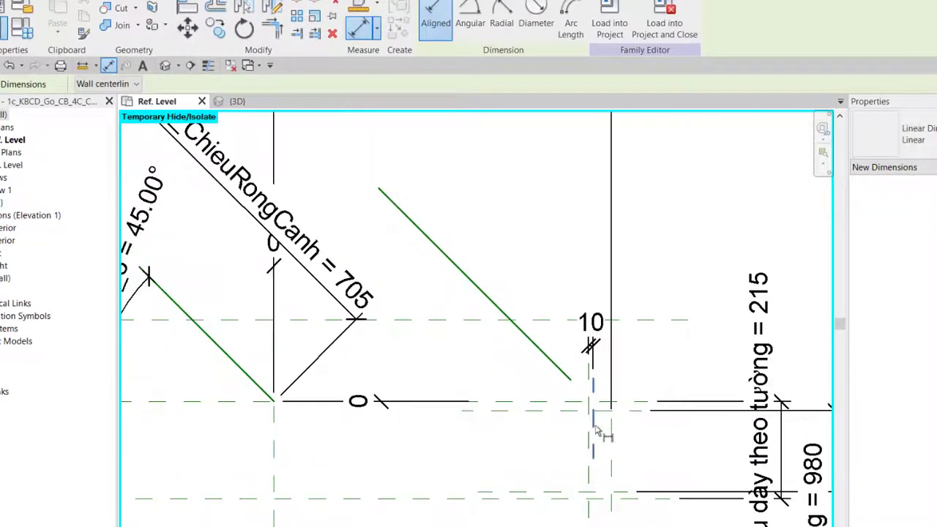
left_click(594, 429)
left_click(582, 249)
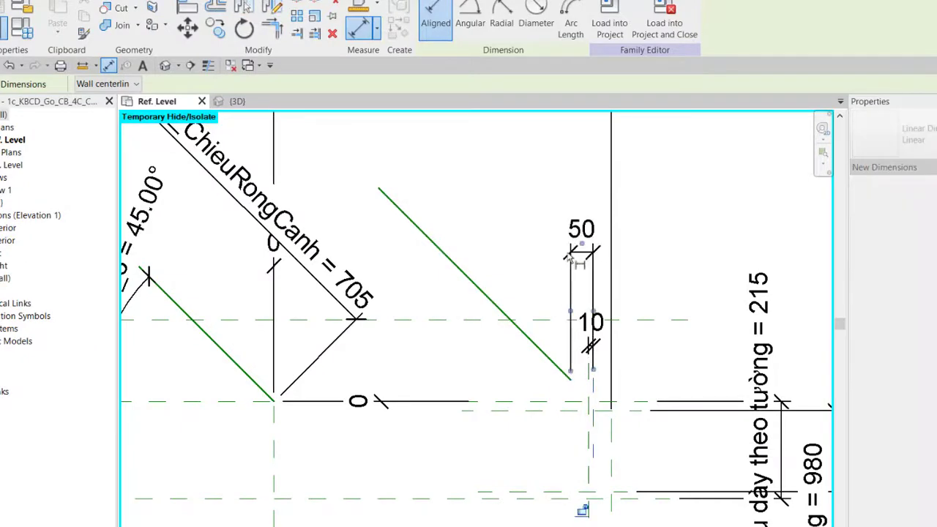
left_click(549, 407)
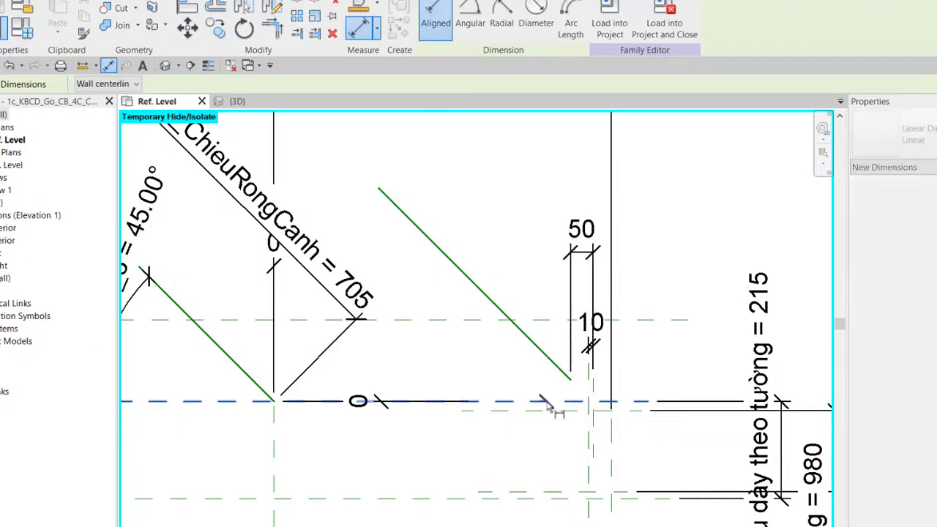
left_click(573, 381)
left_click(692, 377)
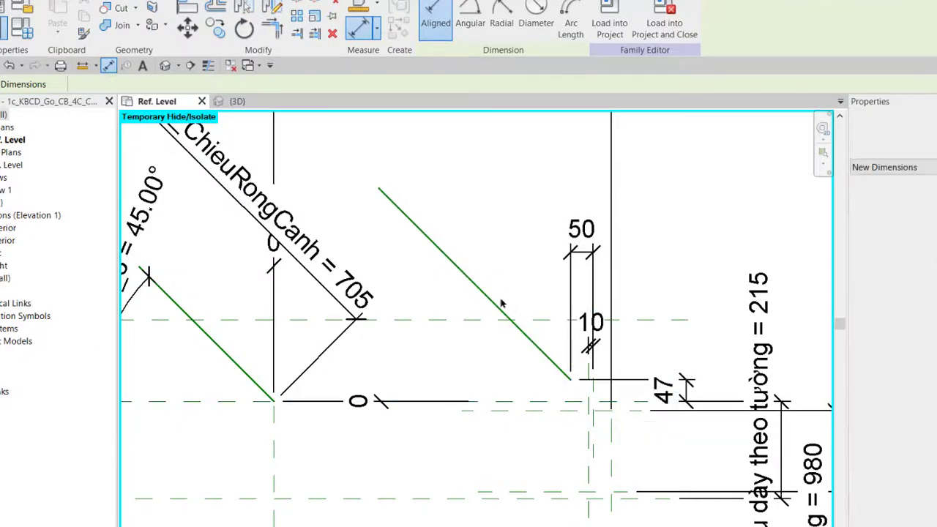
key("Escape")
key("Escape")
Set both offset dimensions to 0, pinning the line's end to the reference planes.
left_click(492, 299)
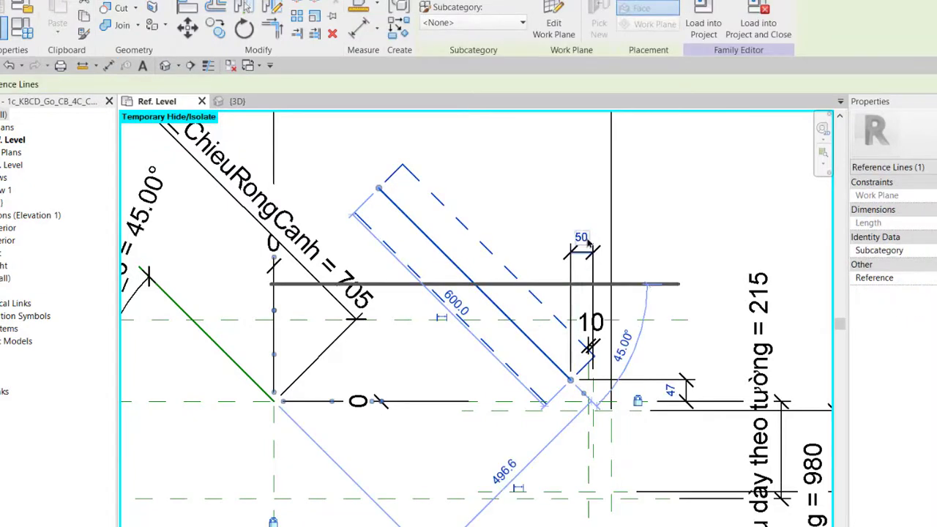
left_click(581, 238)
type("0")
key("Return")
left_click(668, 393)
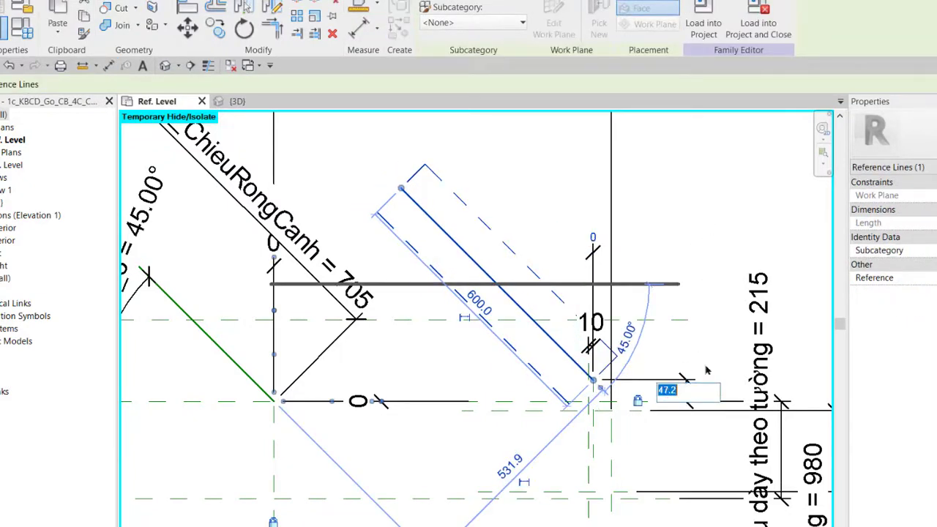
key("Return")
left_click(597, 253)
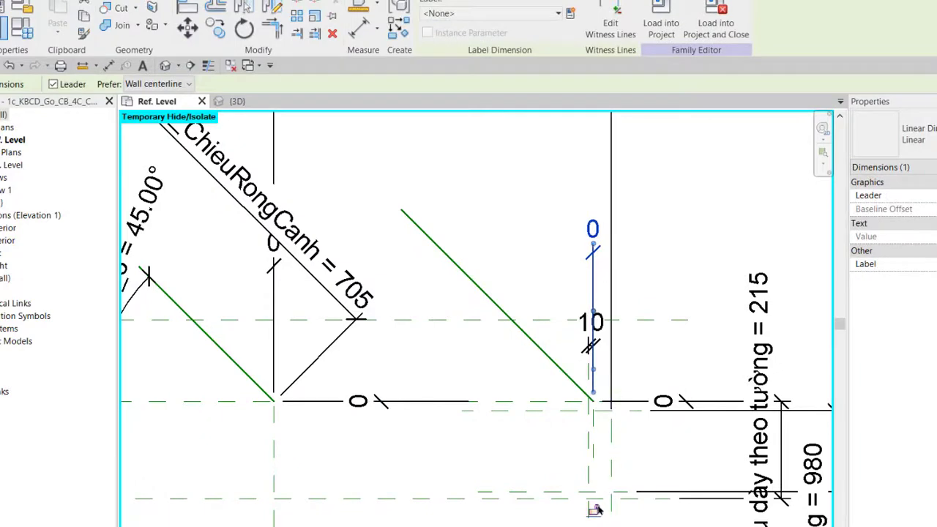
middle_click_drag(686, 403, 562, 400)
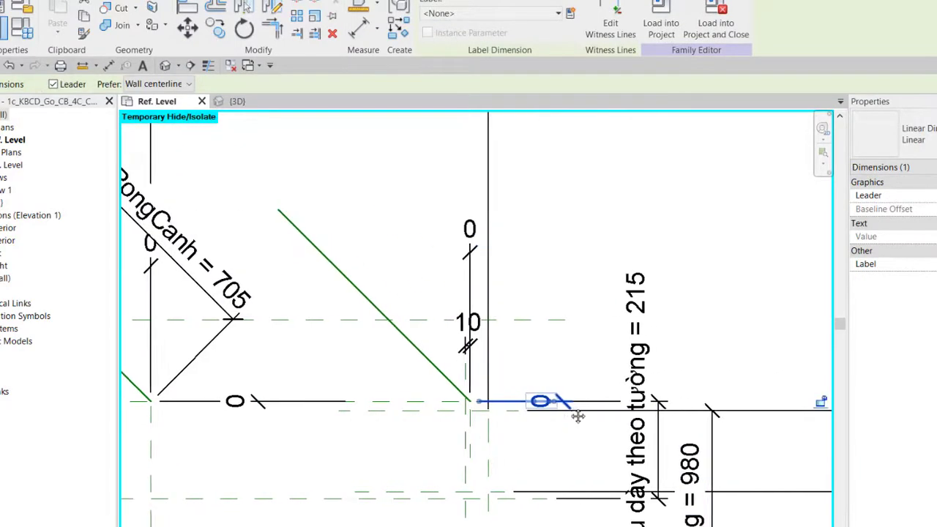
scroll(578, 366, "down", 1)
key("Escape")
Make the line's length dimension permanent and label it C02_ChieuRongCanh (705).
left_click(412, 320)
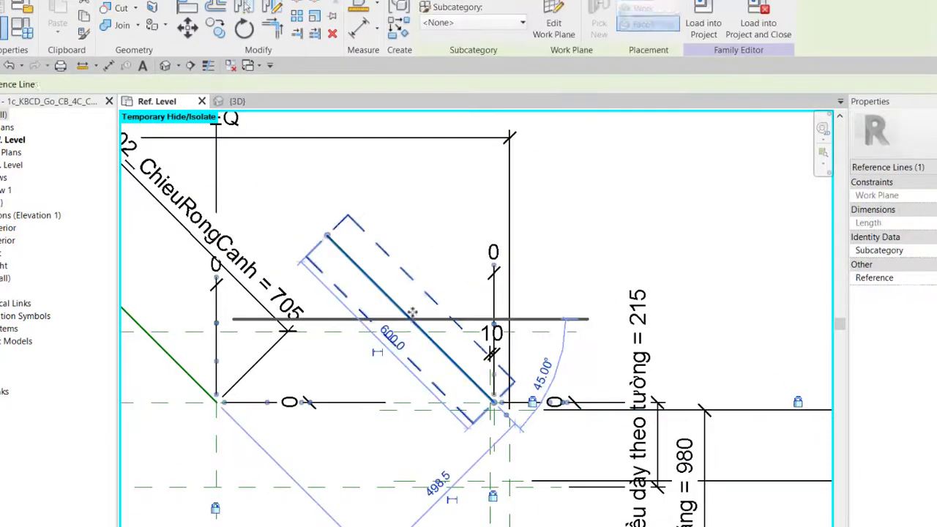
left_click(377, 352)
left_click(352, 360)
left_click_drag(389, 356, 434, 299)
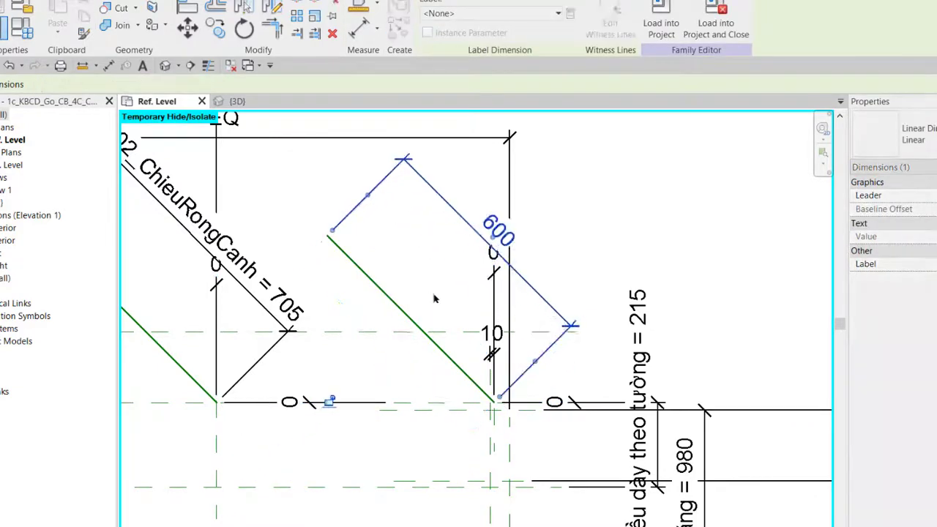
scroll(519, 326, "down", 2)
left_click(552, 14)
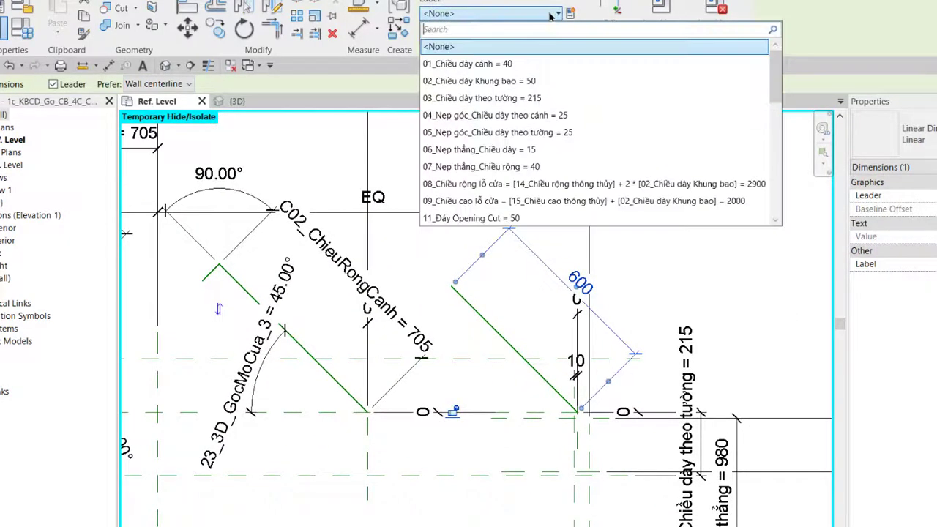
scroll(540, 153, "down", 3)
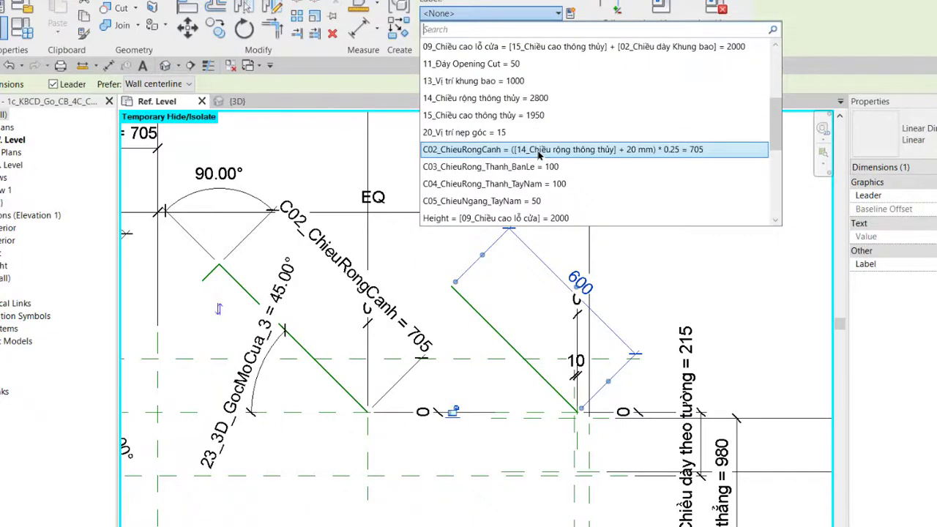
left_click(540, 150)
key("Escape")
key("d")
key("i")
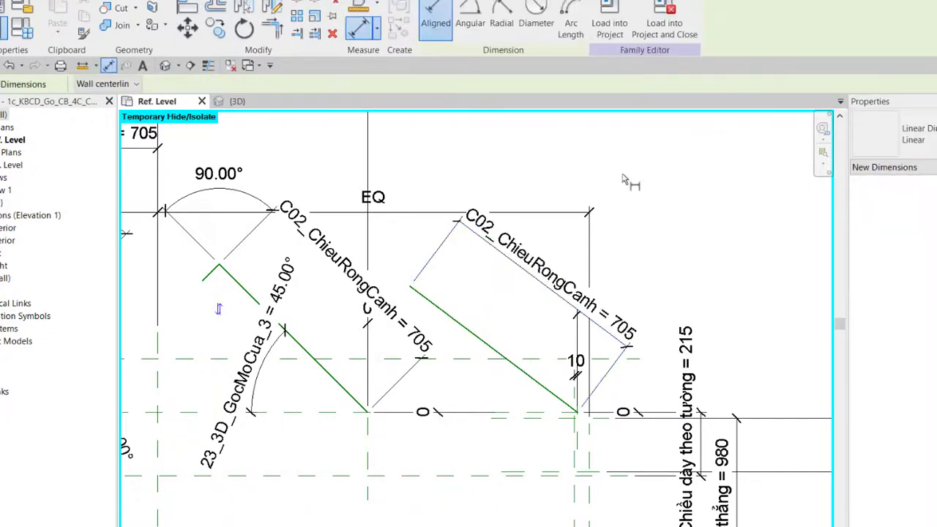
left_click(471, 21)
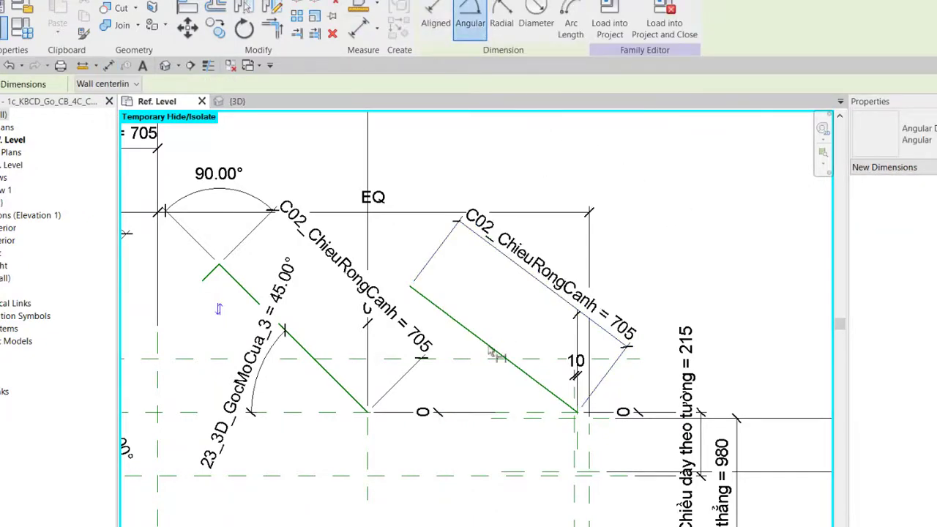
Place a 37.00° angular dimension between the horizontal reference plane and the fourth leaf line.
left_click(327, 414)
left_click(490, 348)
left_click(471, 390)
key("Escape")
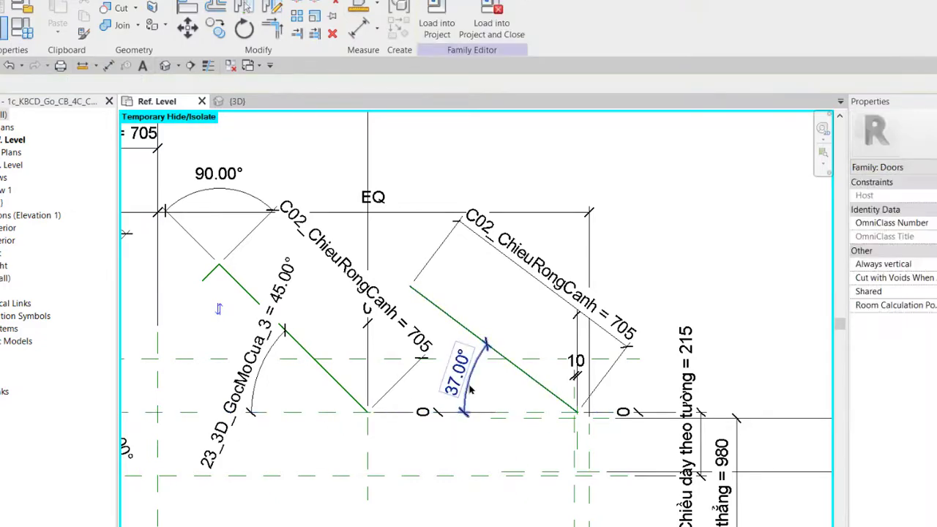
left_click(471, 390)
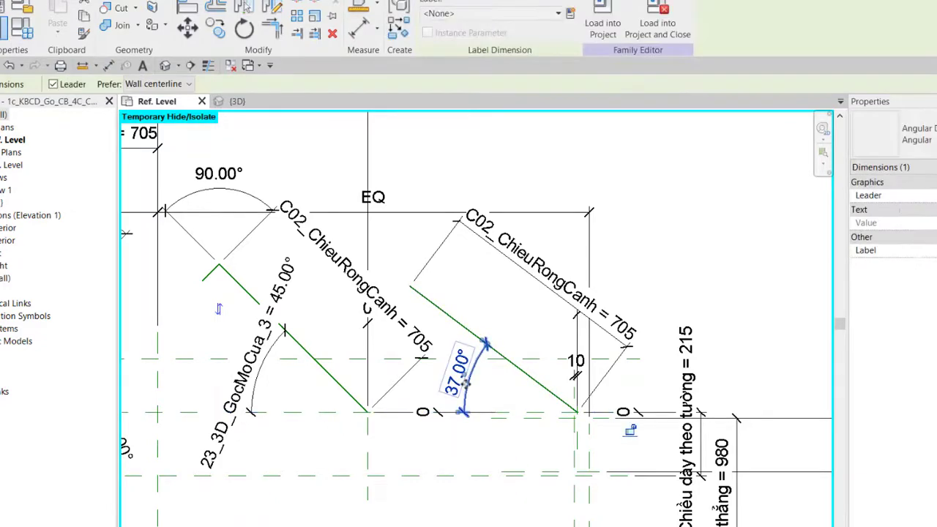
Label the angle with shared instance parameter 24_3D_GocMoCua_4 and set it to 45°.
left_click(575, 20)
left_click(565, 132)
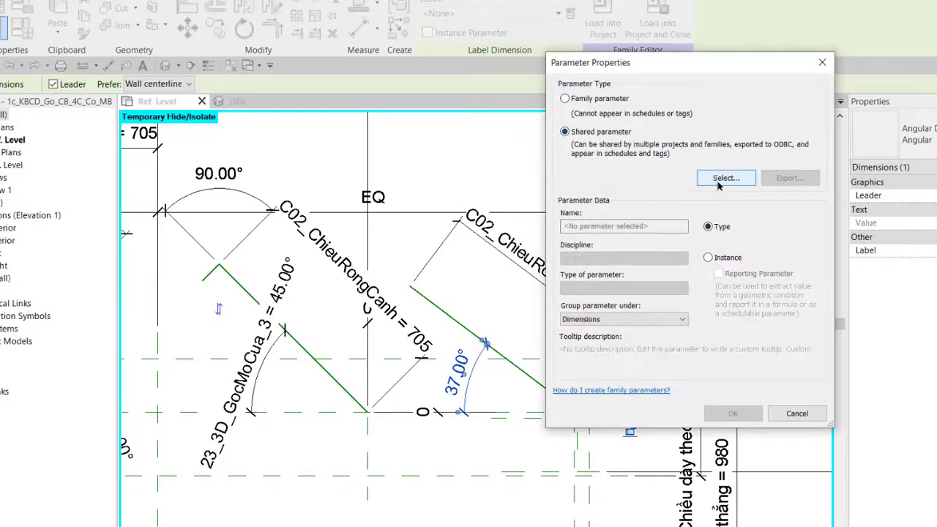
left_click(721, 180)
scroll(765, 268, "down", 2)
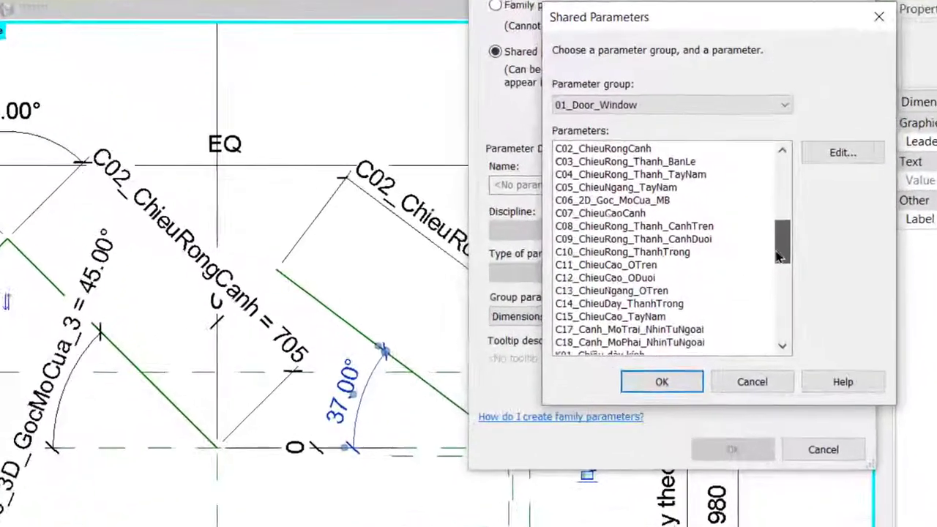
scroll(703, 256, "up", 3)
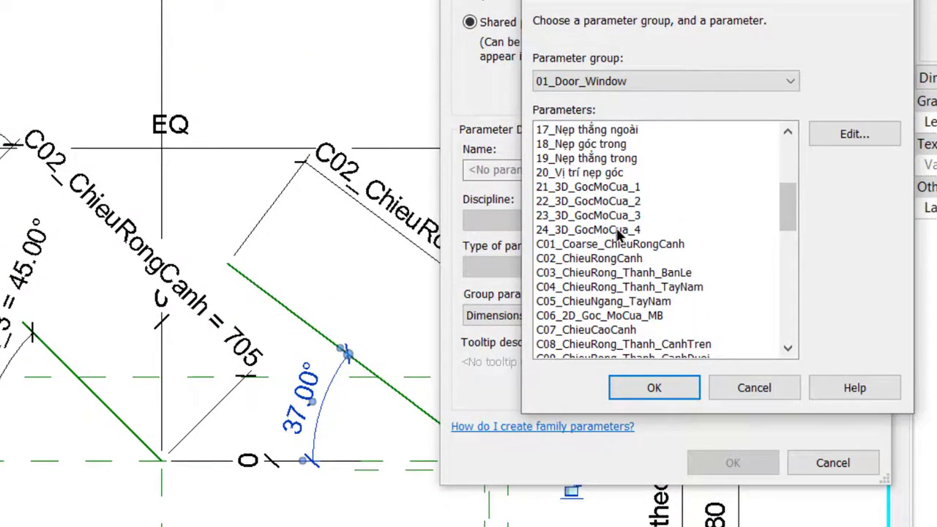
left_click(617, 231)
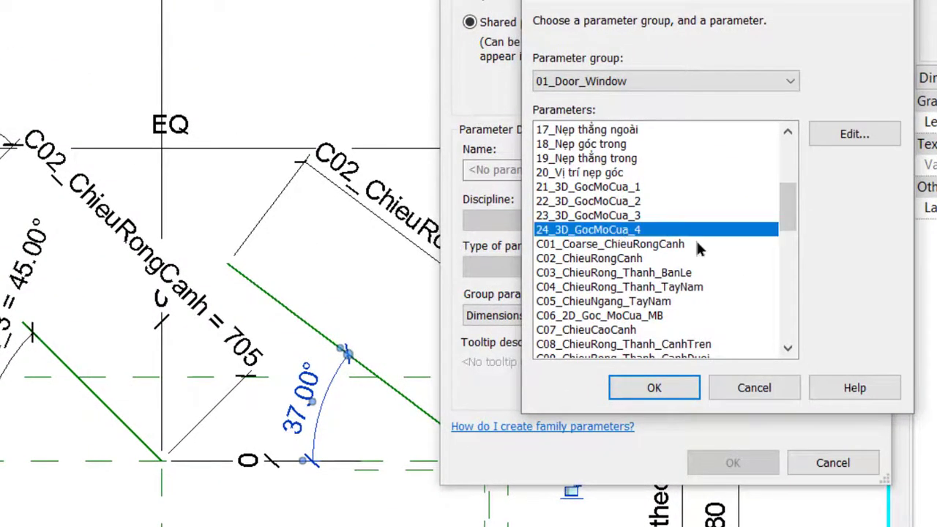
left_click(672, 385)
left_click(693, 219)
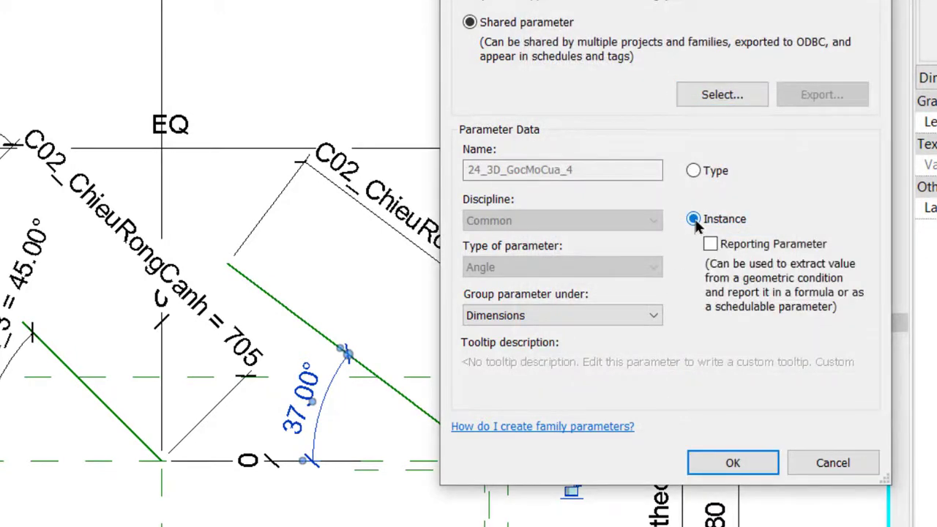
left_click(733, 463)
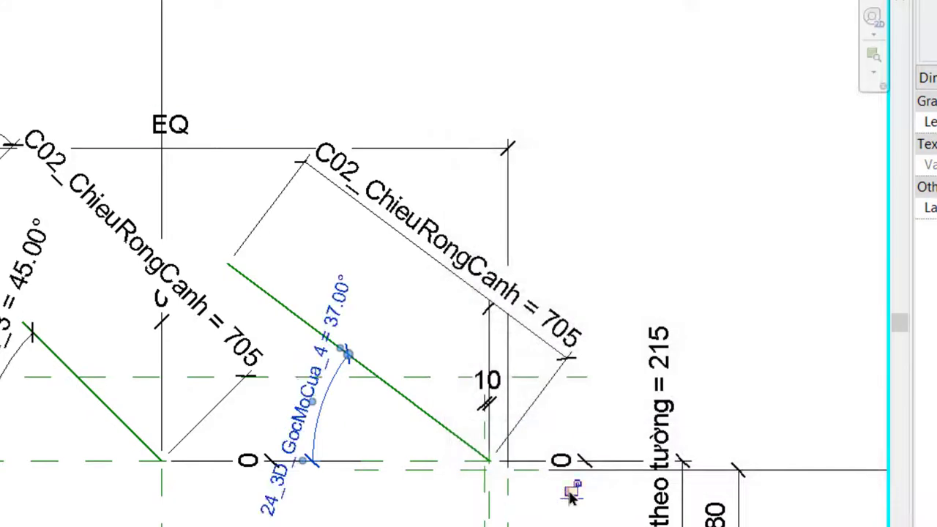
left_click(345, 300)
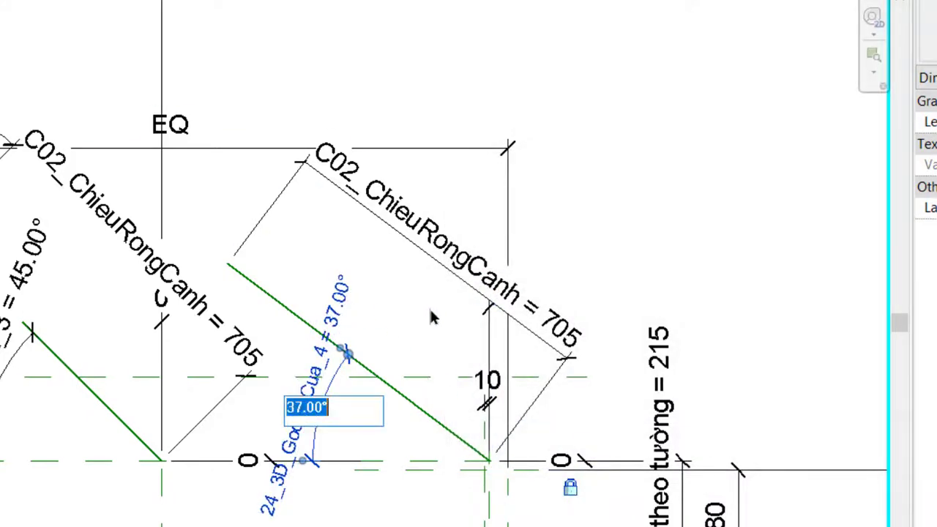
type("45")
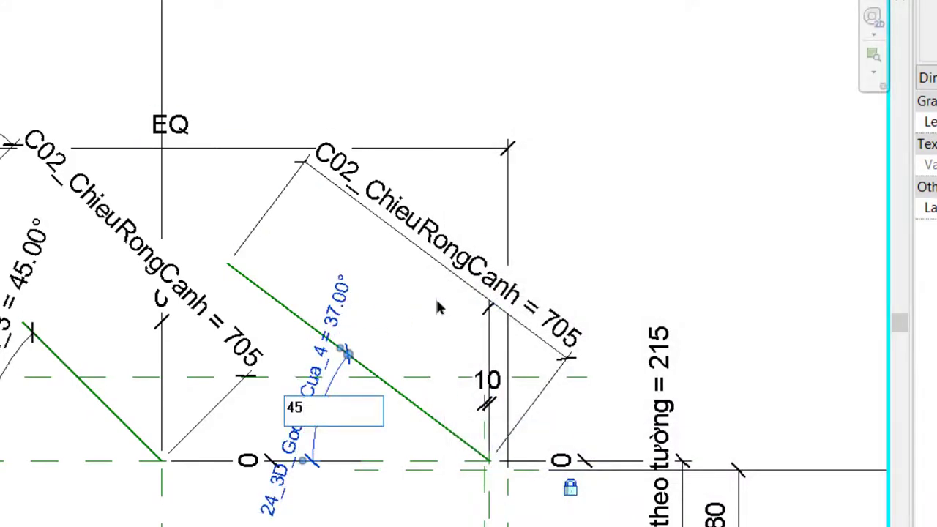
left_click(600, 229)
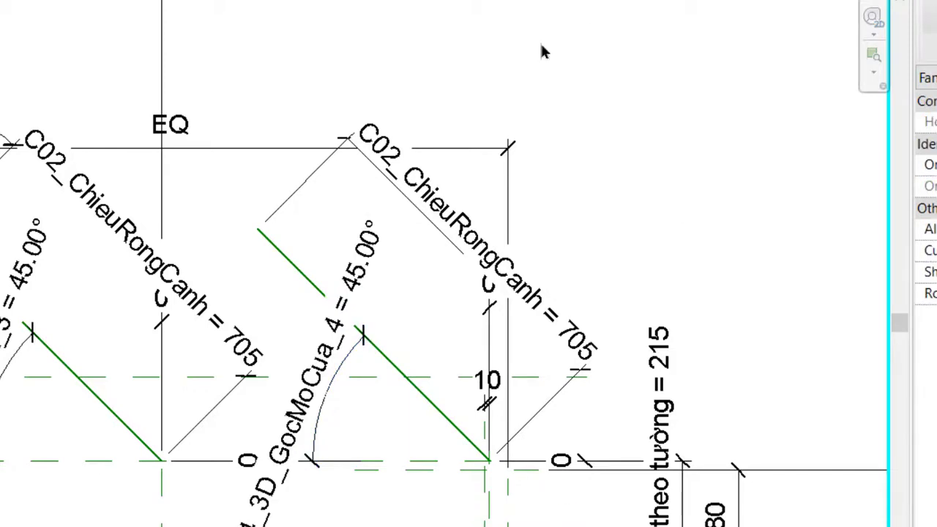
Flex the leaf geometry, lock the fourth leaf's 705 width dimension, and view the whole door.
mouse_move(255, 224)
left_mouse_down()
mouse_move(221, 251)
mouse_move(256, 229)
mouse_move(290, 163)
left_mouse_up()
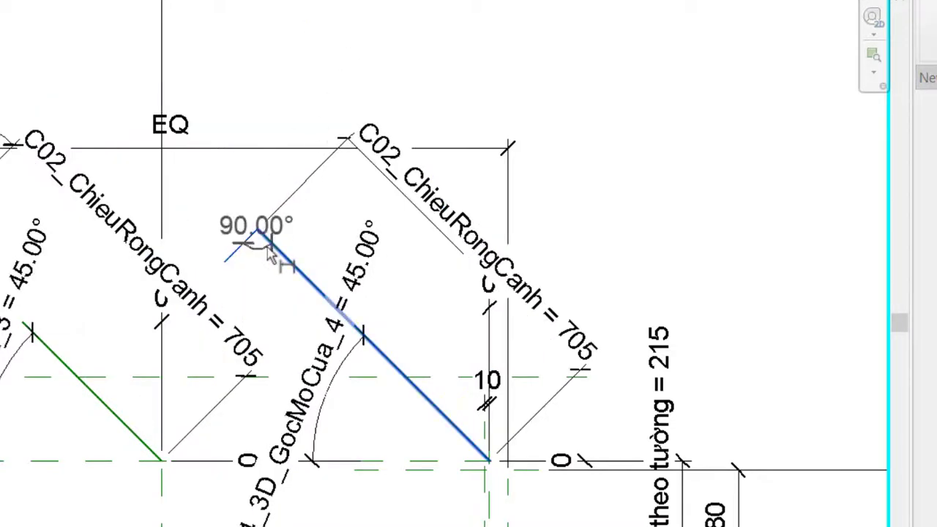
left_click(257, 337)
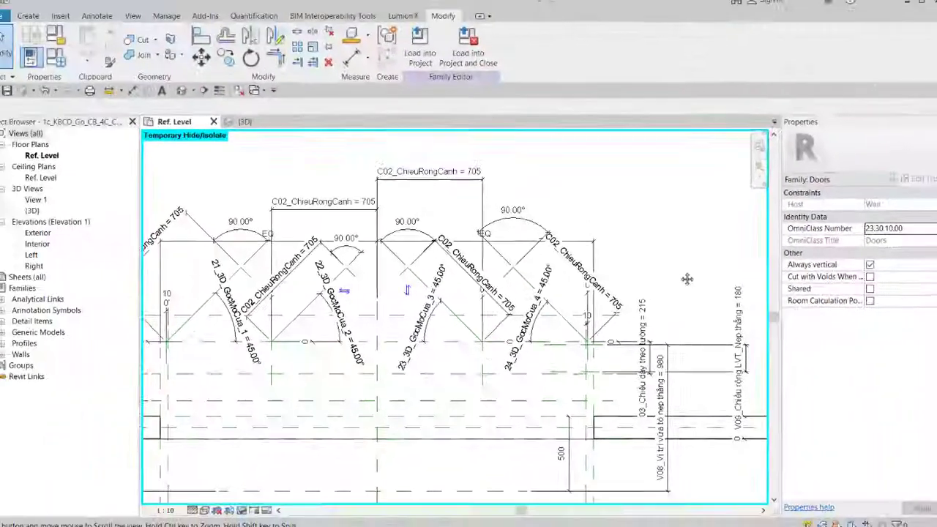
middle_click_drag(568, 187, 615, 195)
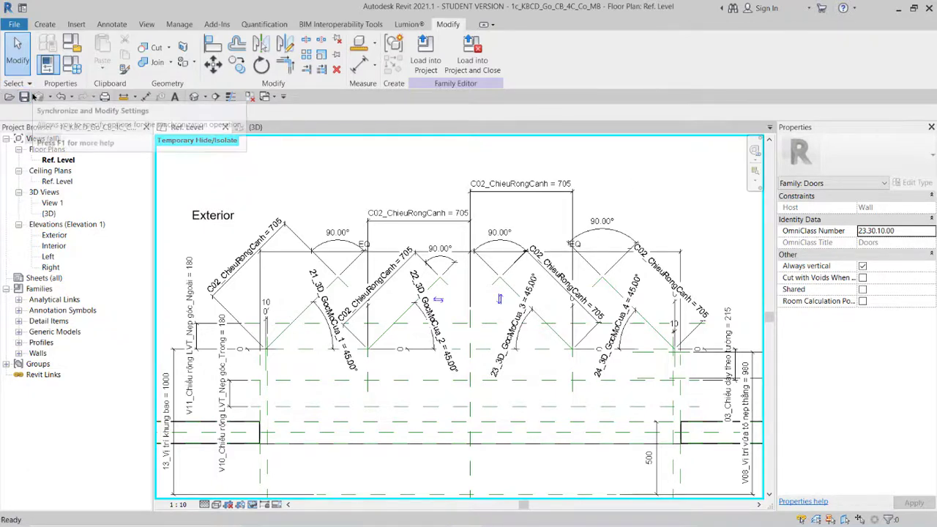
Close the door family from the File menu, returning to the Home screen.
left_click(16, 28)
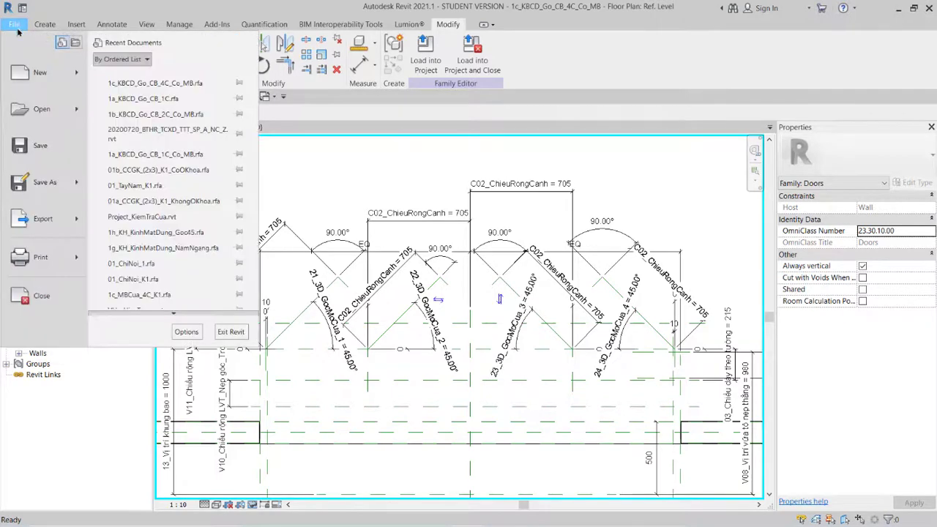
left_click(37, 296)
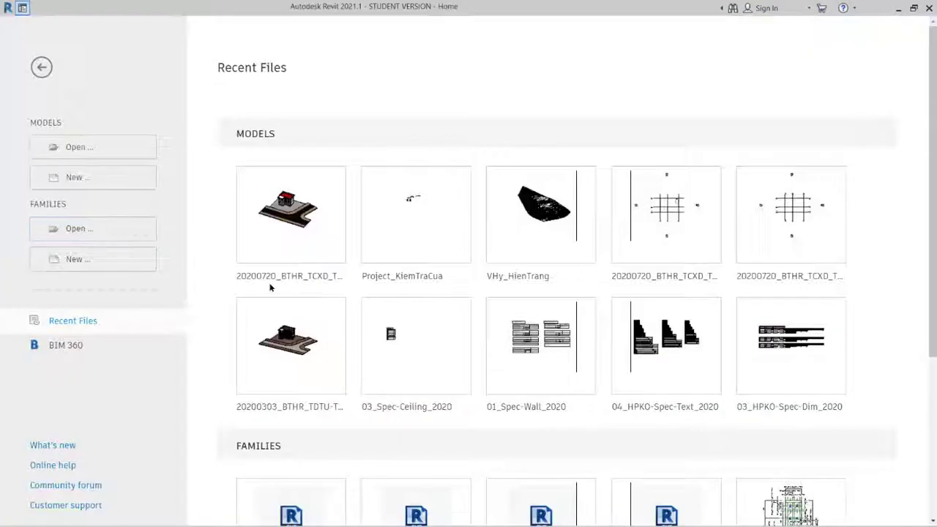